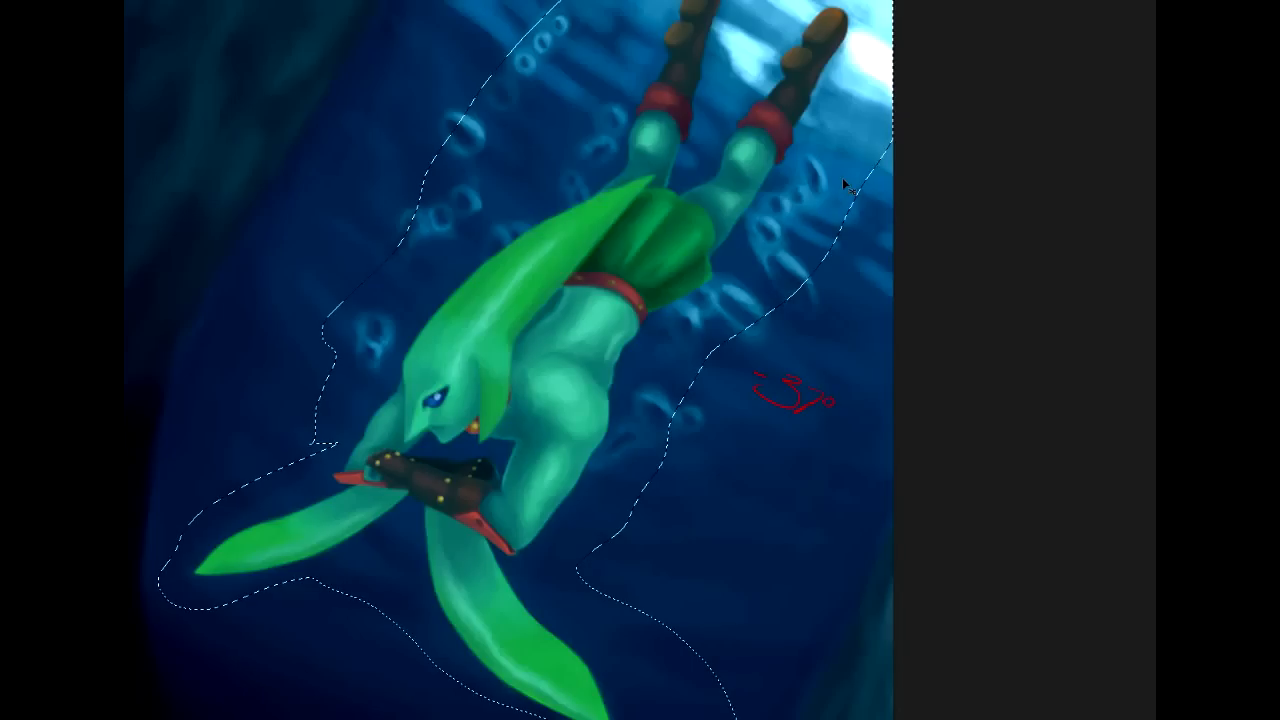
# Copy the selected diving figure and paste it into a new 953 × 1066 pixel document with a white background.
pyautogui.click(157, 0)
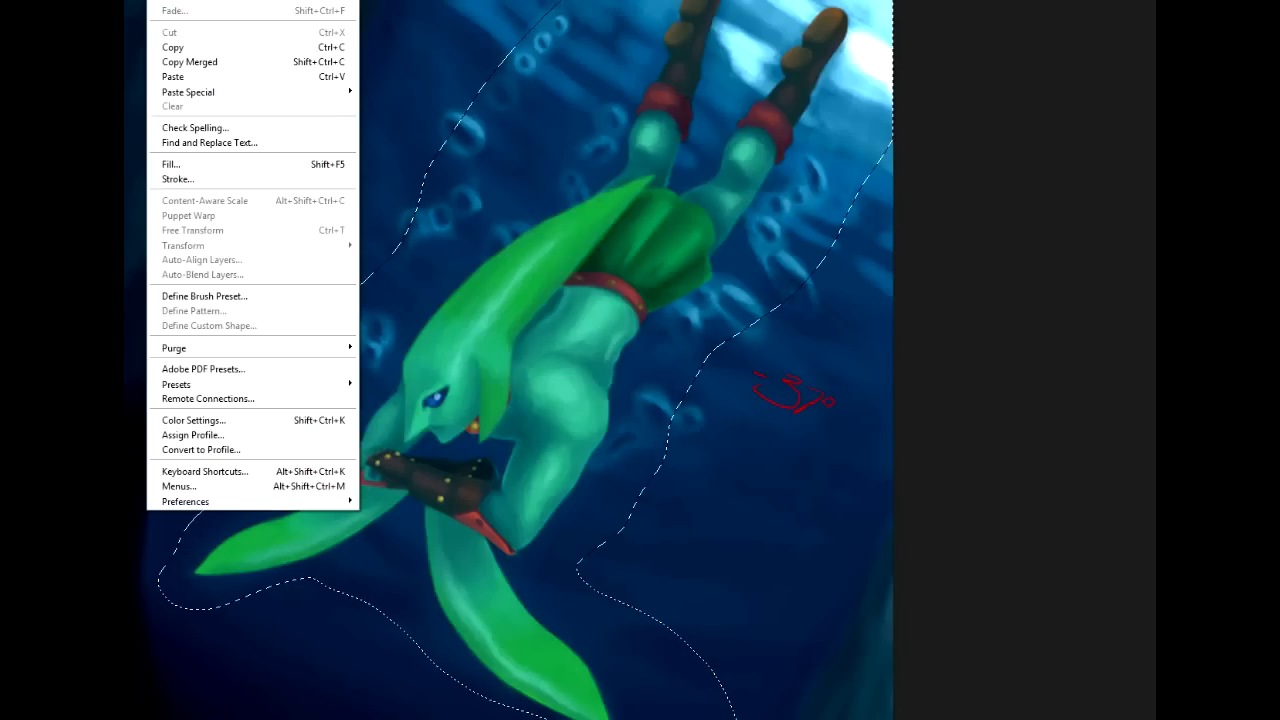
pyautogui.click(135, 0)
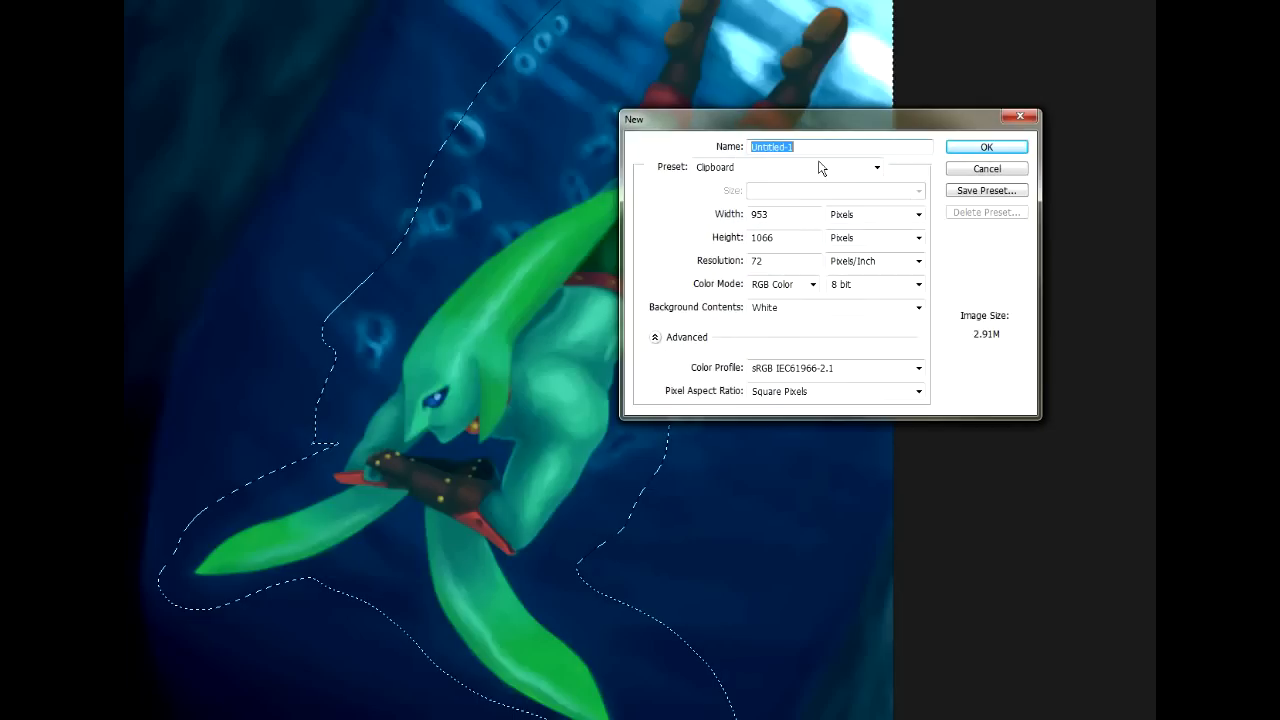
pyautogui.click(858, 216)
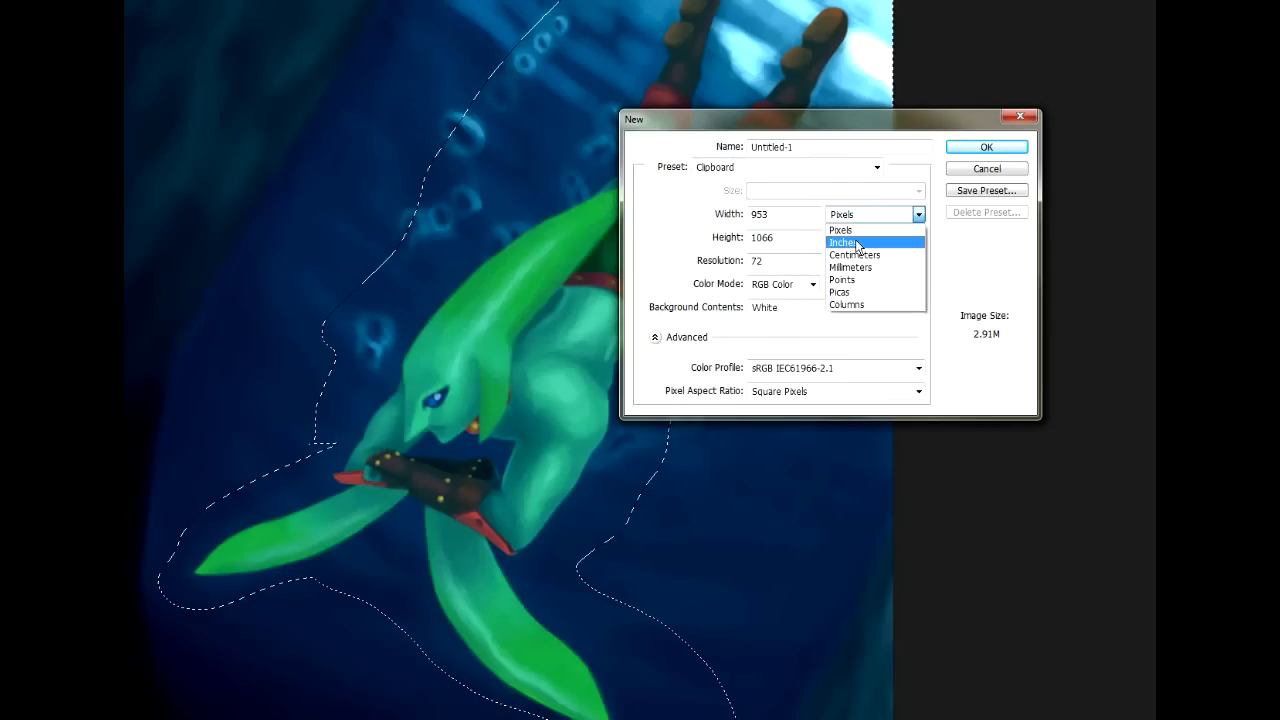
pyautogui.click(862, 231)
pyautogui.click(983, 150)
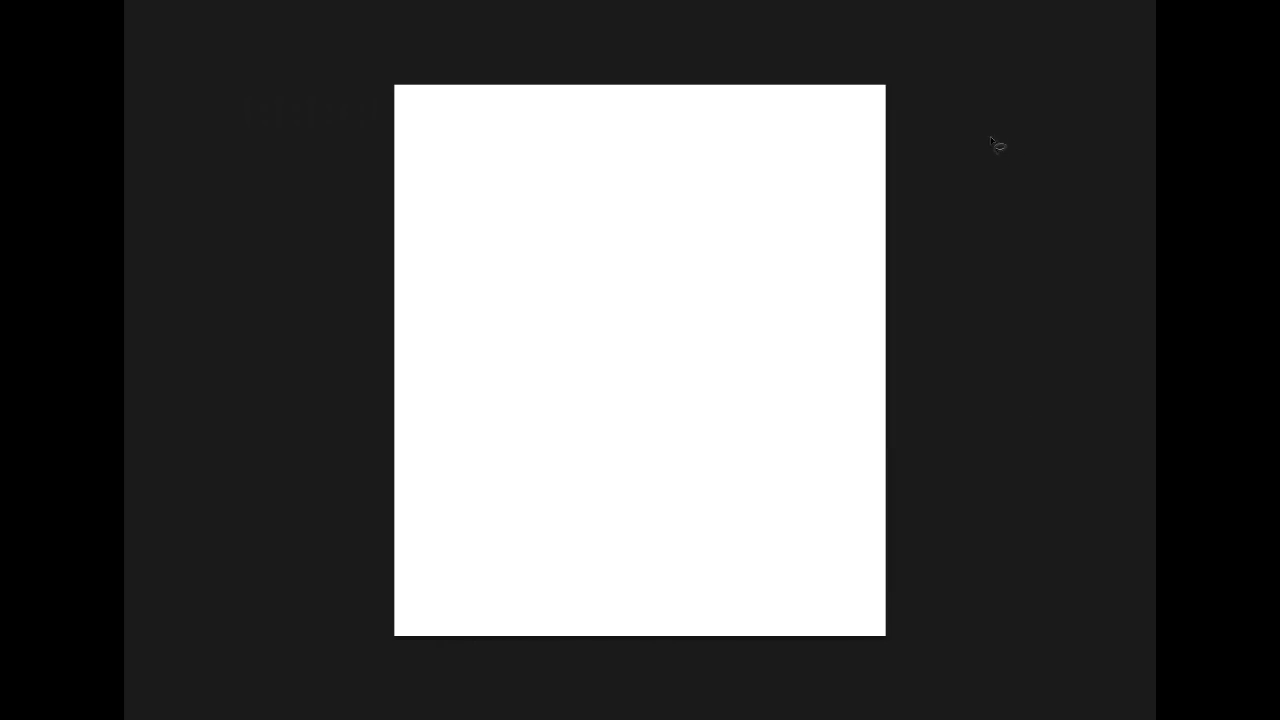
pyautogui.hotkey('ctrl', 'v')
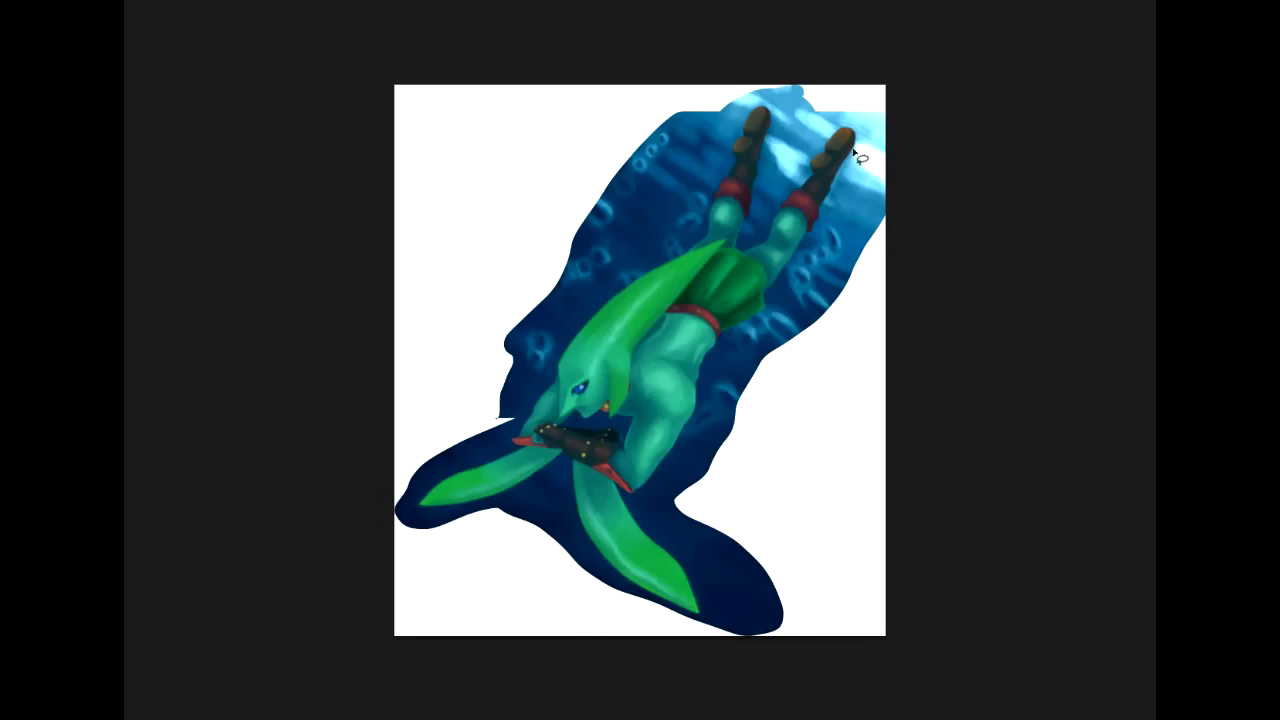
# Extend the canvas on all sides around the pasted figure and fill the added border with white.
pyautogui.hotkey('ctrl', 't')
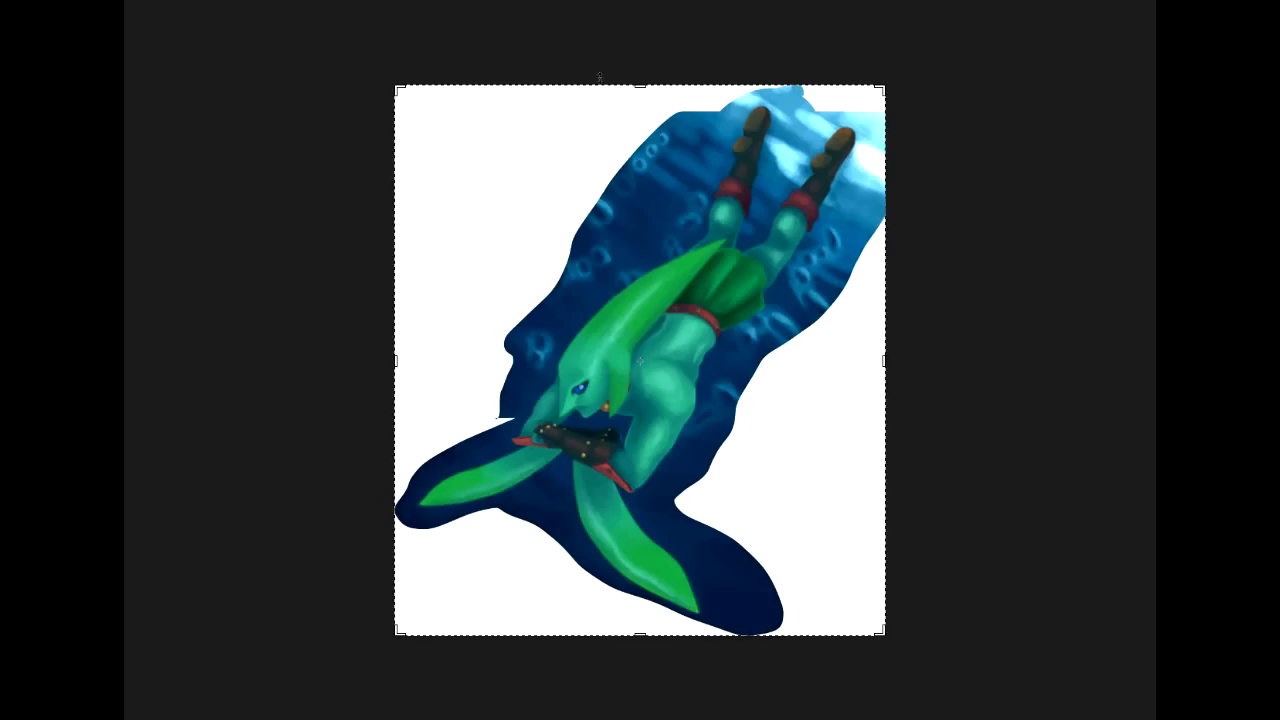
pyautogui.moveTo(386, 85); pyautogui.dragTo(328, 15)
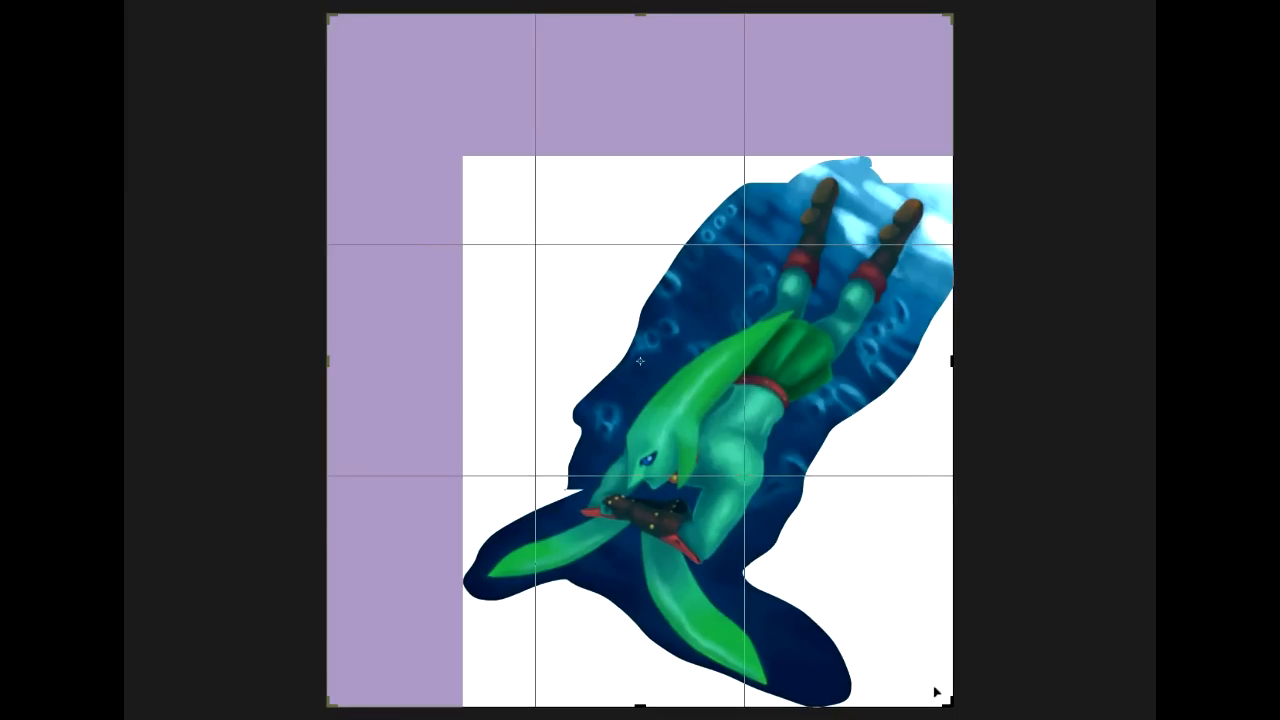
pyautogui.moveTo(958, 712); pyautogui.dragTo(1018, 719)
pyautogui.doubleClick(951, 656)
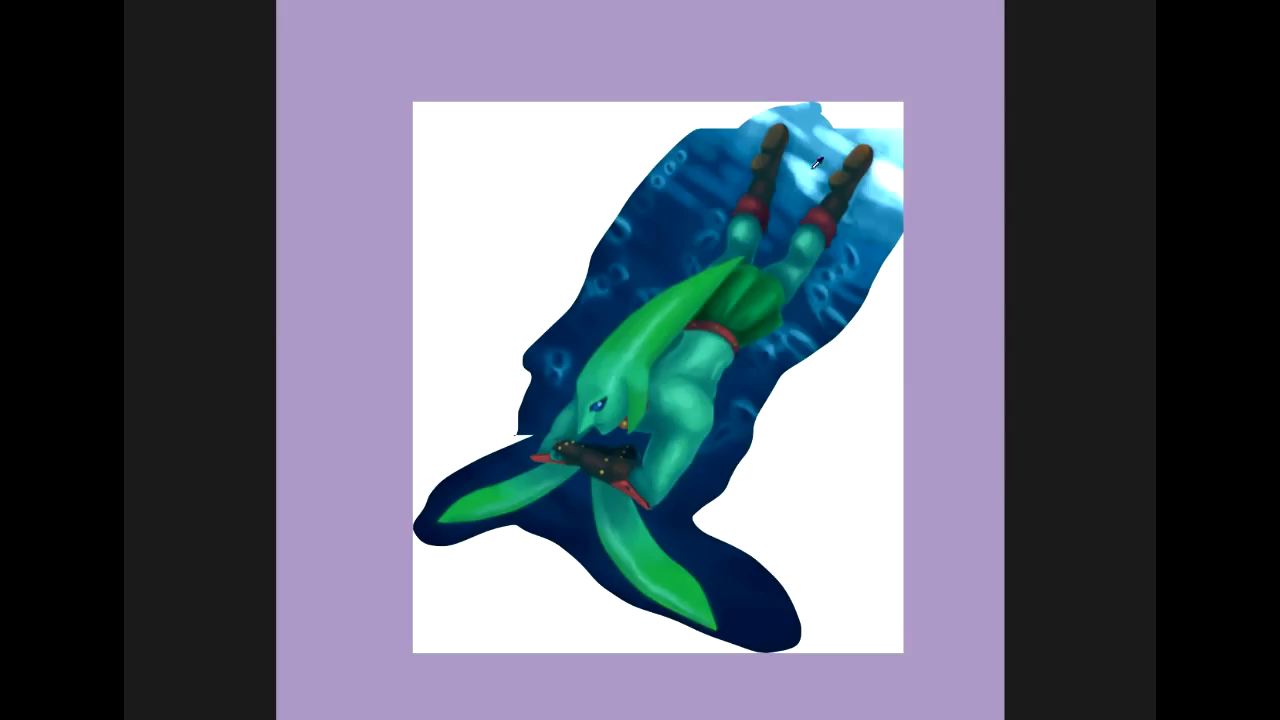
pyautogui.keyDown('alt'); pyautogui.click(561, 153); pyautogui.keyUp('alt')
pyautogui.click(706, 93)
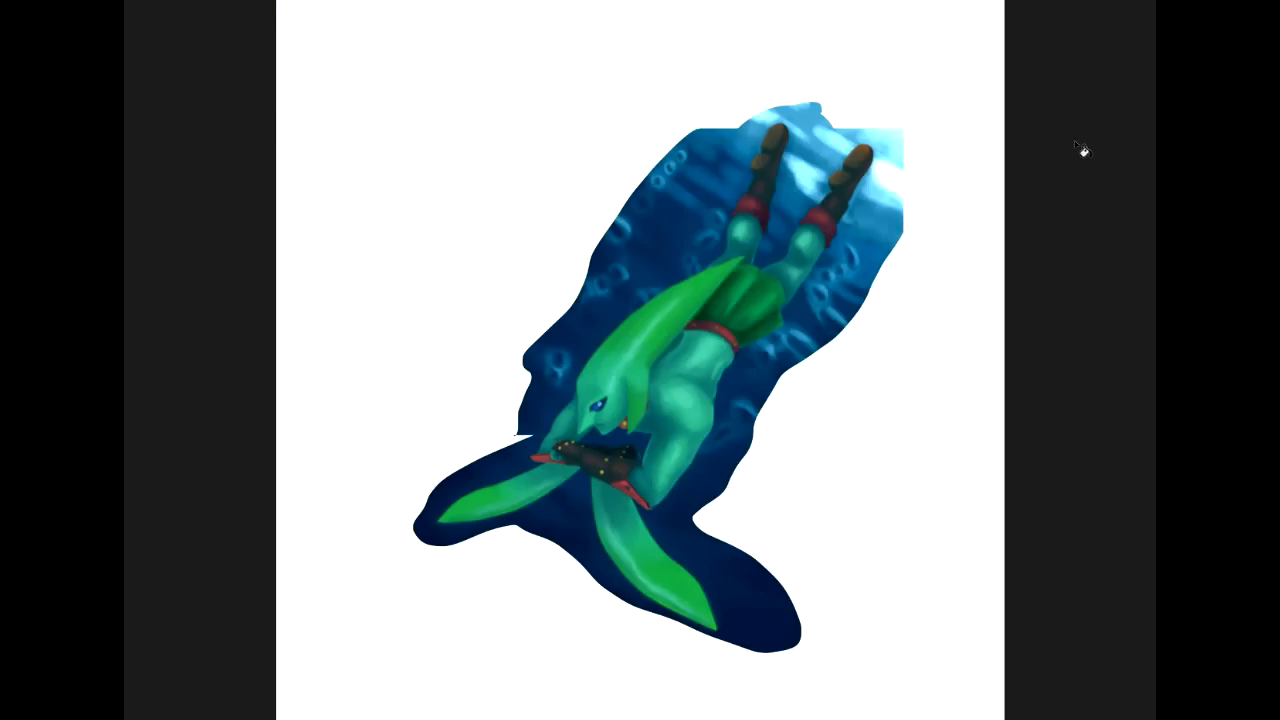
# Rotate the figure counter-clockwise until its body is roughly vertical and set its layer opacity to 30%.
pyautogui.hotkey('ctrl', 't')
pyautogui.moveTo(990, 284)
pyautogui.mouseDown()
pyautogui.moveTo(991, 240)
pyautogui.moveTo(966, 177)
pyautogui.moveTo(934, 157)
pyautogui.moveTo(924, 125)
pyautogui.mouseUp()
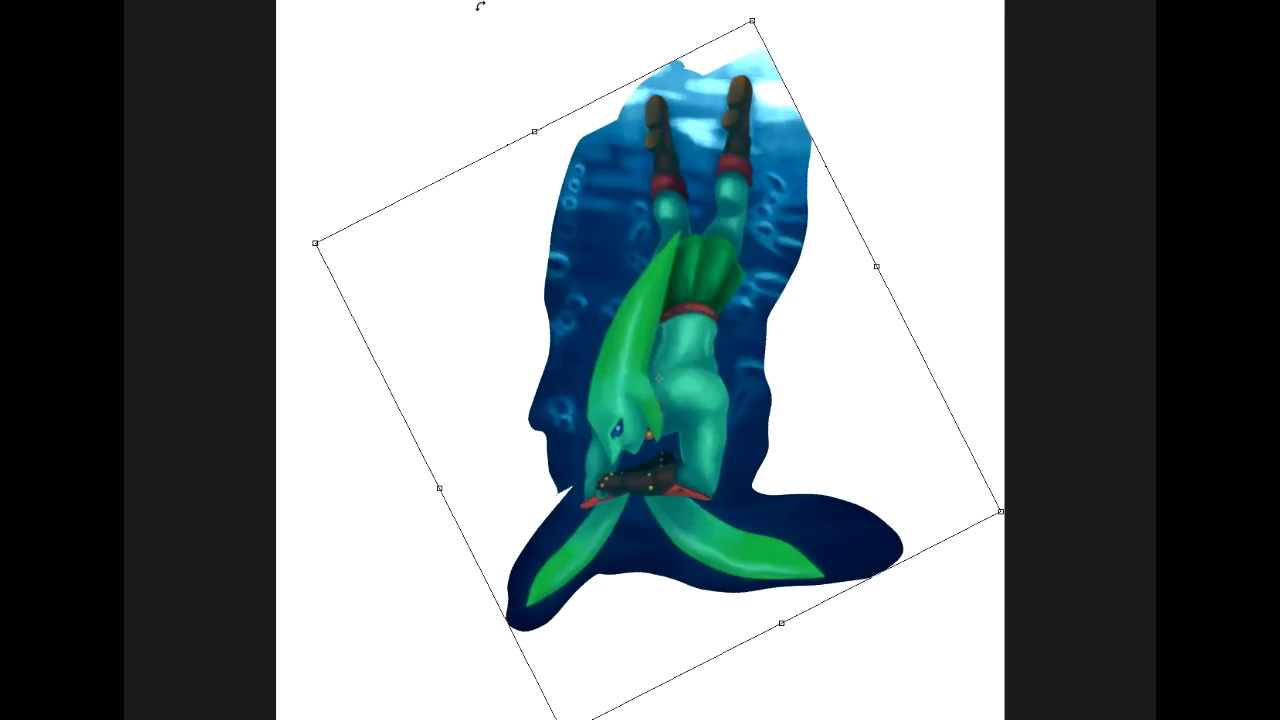
pyautogui.moveTo(445, 29); pyautogui.dragTo(463, 41)
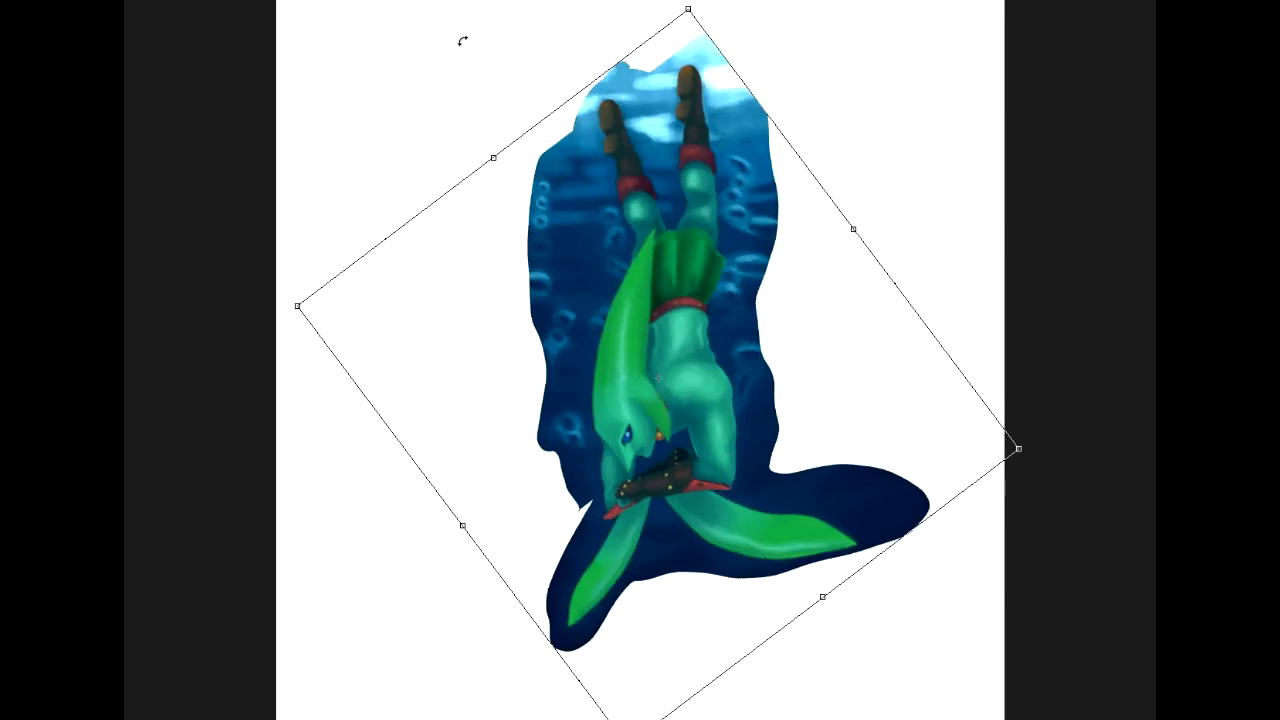
pyautogui.press('Return')
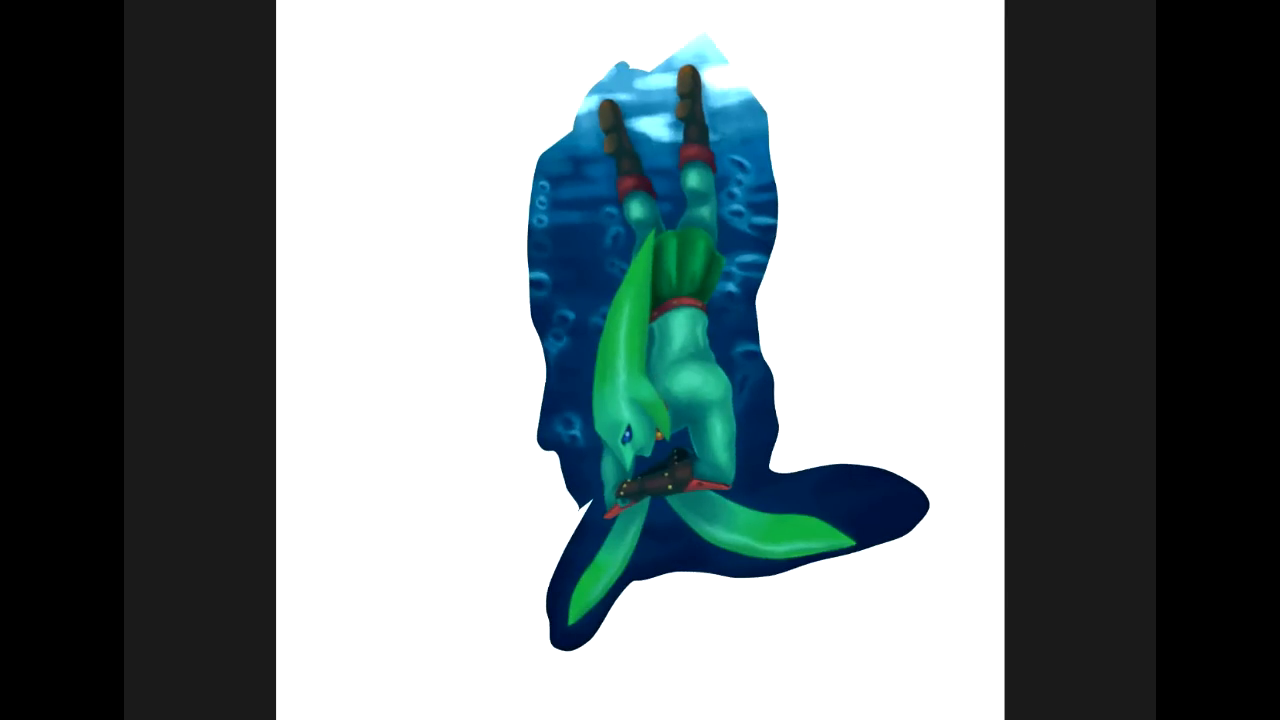
pyautogui.press('3')
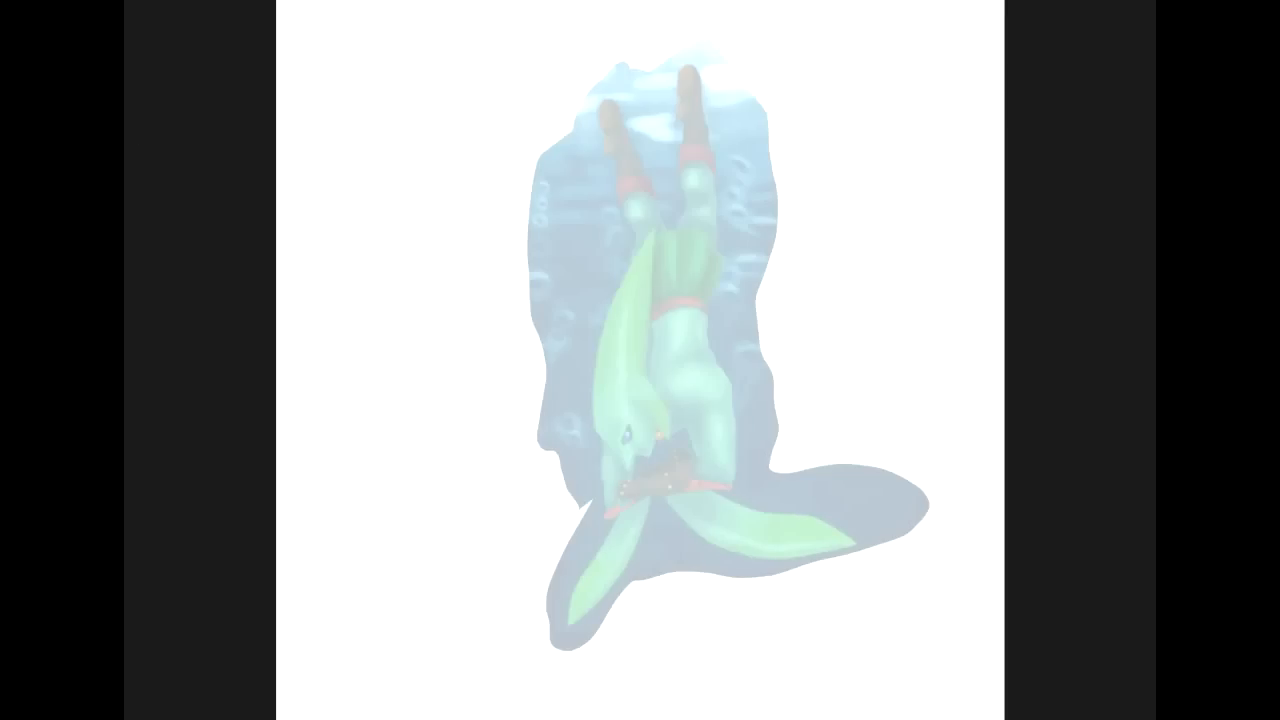
# Sketch a tall red rectangle from straight lines beside the figure, roughly matching its height from feet to hands.
pyautogui.moveTo(621, 443); pyautogui.dragTo(606, 405)
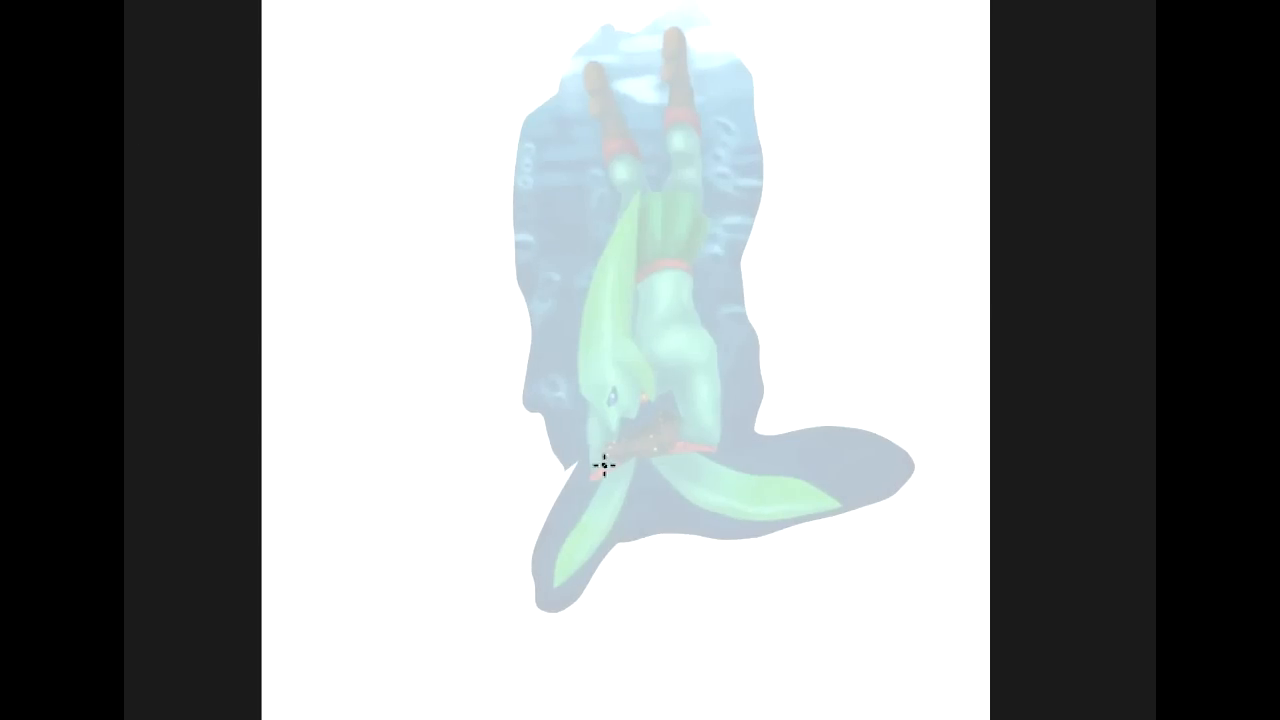
pyautogui.moveTo(325, 476); pyautogui.dragTo(511, 474)
pyautogui.moveTo(341, 482); pyautogui.dragTo(572, 42)
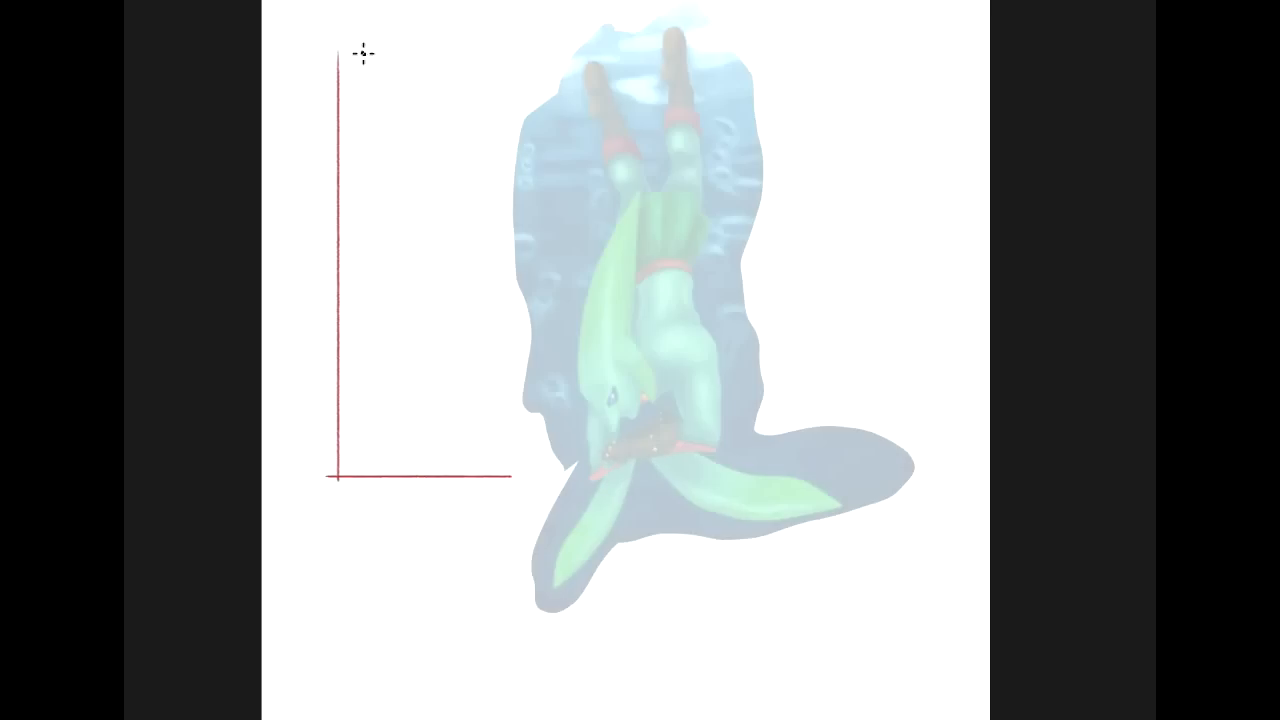
pyautogui.moveTo(460, 38)
pyautogui.mouseDown()
pyautogui.moveTo(486, 62)
pyautogui.moveTo(497, 548)
pyautogui.mouseUp()
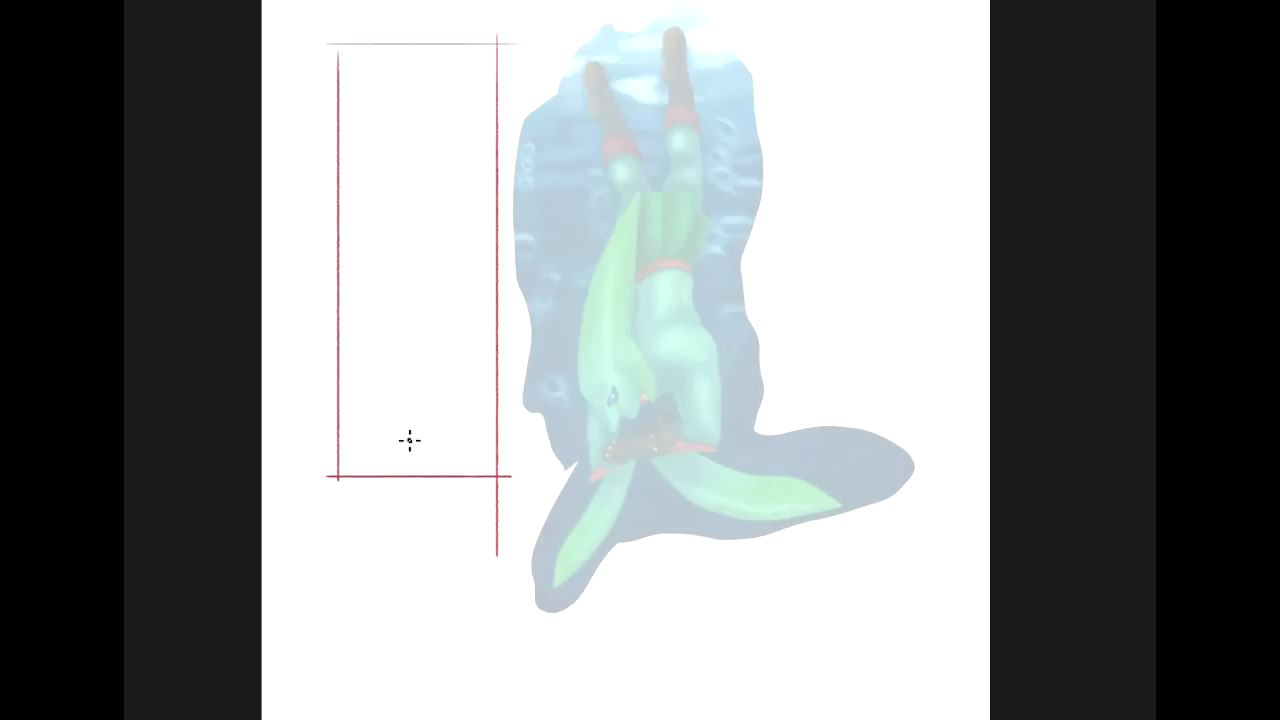
pyautogui.moveTo(323, 46)
pyautogui.mouseDown()
pyautogui.moveTo(532, 41)
pyautogui.moveTo(502, 440)
pyautogui.mouseUp()
pyautogui.hotkey('ctrl', 'z')
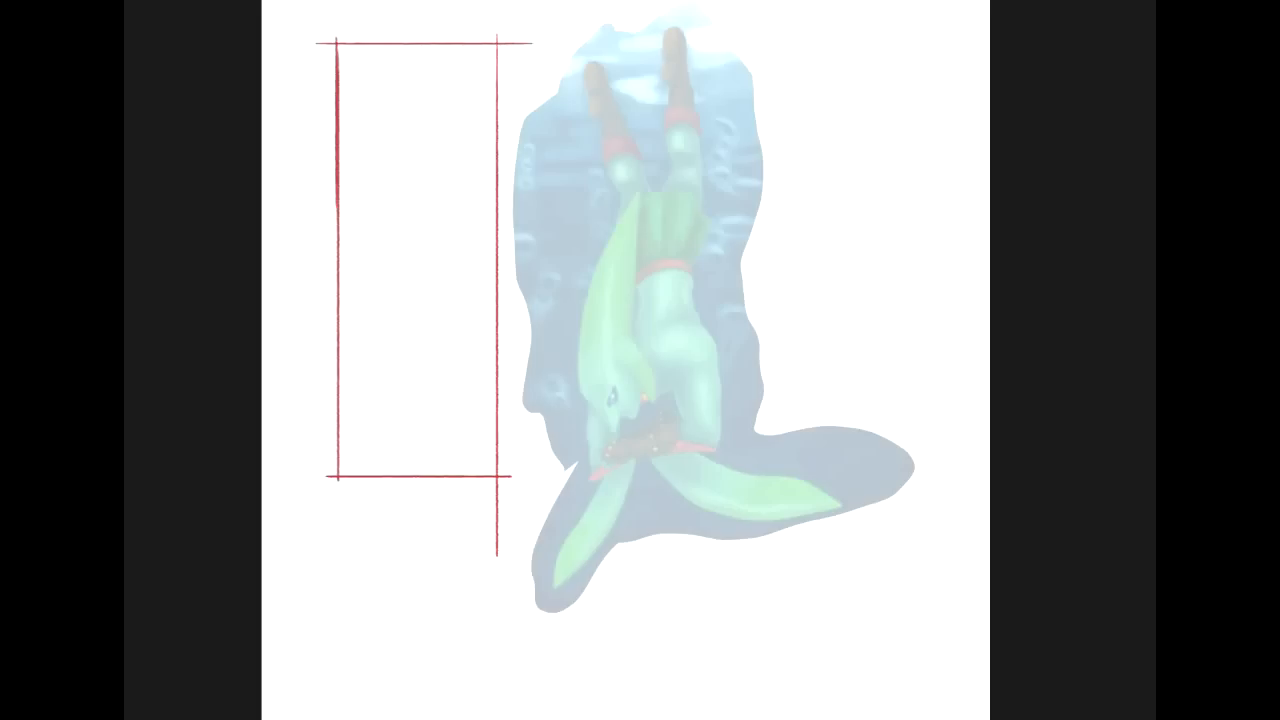
# Trim the overshooting line ends outside the red rectangle by selecting its area and deleting everything beyond it.
pyautogui.moveTo(334, 43)
pyautogui.mouseDown()
pyautogui.moveTo(462, 285)
pyautogui.moveTo(499, 479)
pyautogui.mouseUp()
pyautogui.hotkey('ctrl', 'shift', 'i')
pyautogui.press('Delete')
pyautogui.hotkey('ctrl', 'd')
# Move the red rectangle over the figure, tilt it slightly and narrow it to the body's width.
pyautogui.press('v')
pyautogui.hotkey('ctrl', 't')
pyautogui.moveTo(456, 248); pyautogui.dragTo(703, 245)
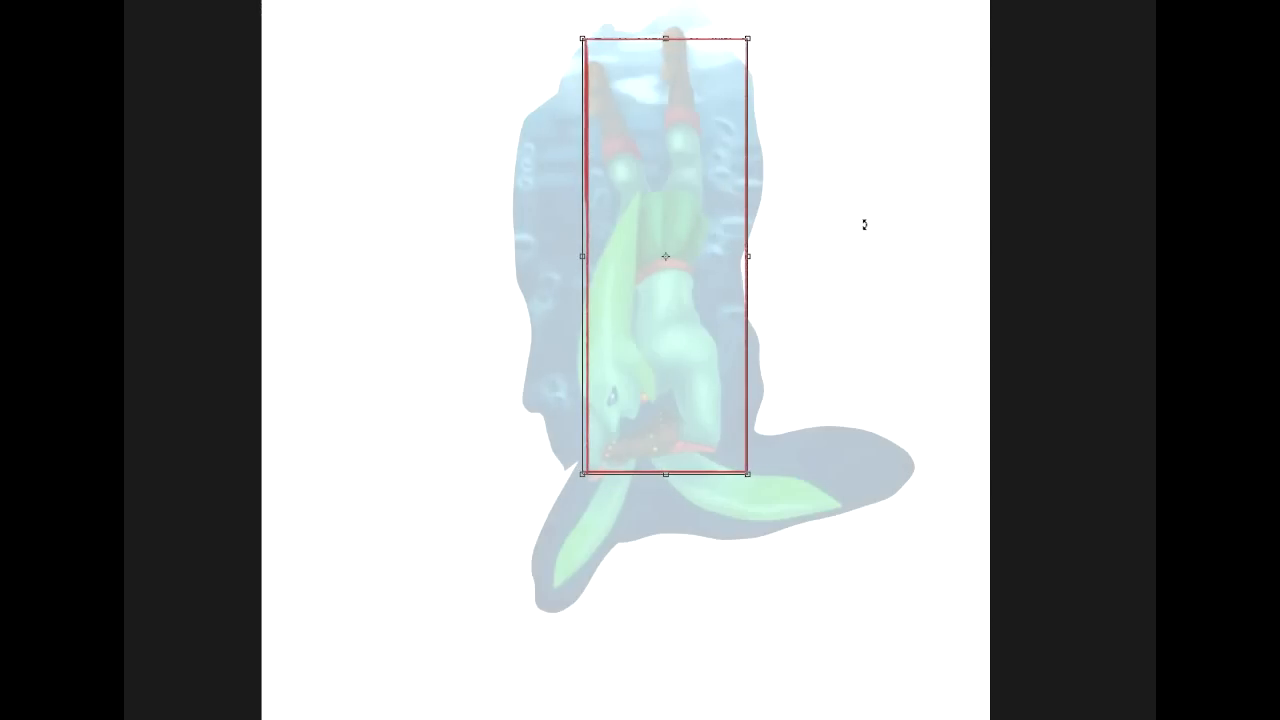
pyautogui.moveTo(828, 412); pyautogui.dragTo(836, 405)
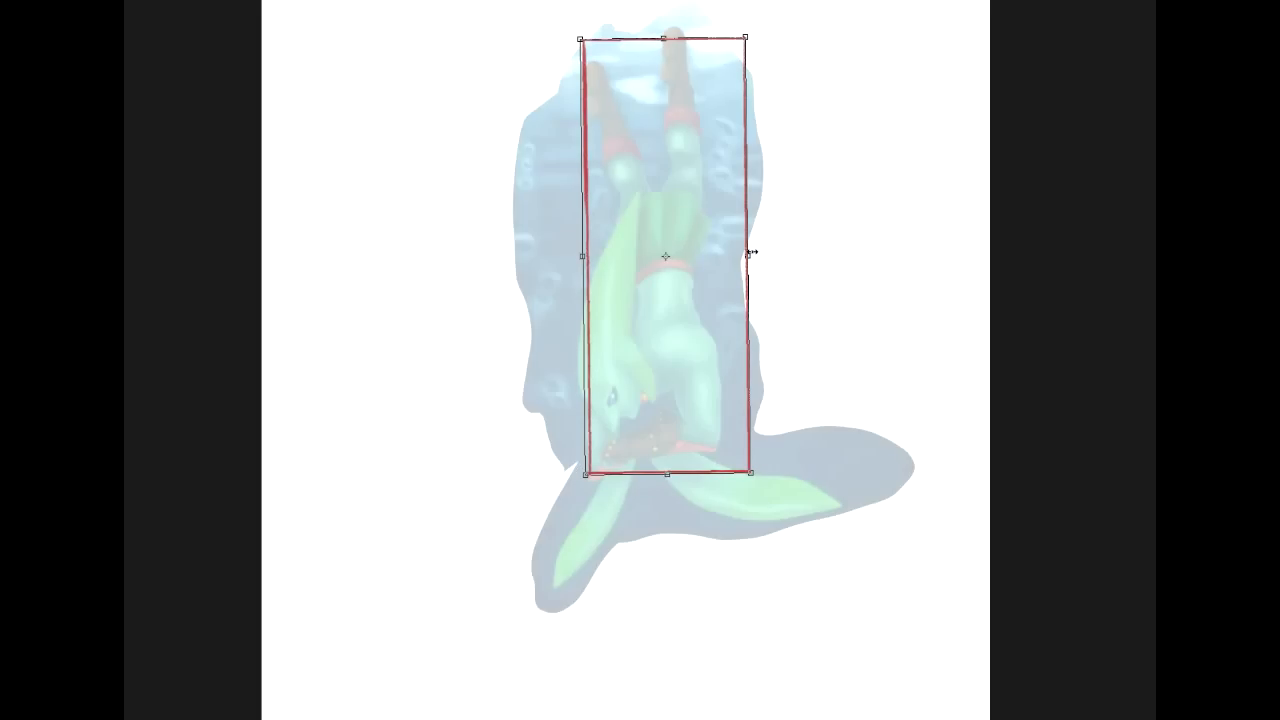
pyautogui.moveTo(729, 256)
pyautogui.mouseDown()
pyautogui.moveTo(714, 252)
pyautogui.moveTo(726, 253)
pyautogui.mouseUp()
pyautogui.press('Return')
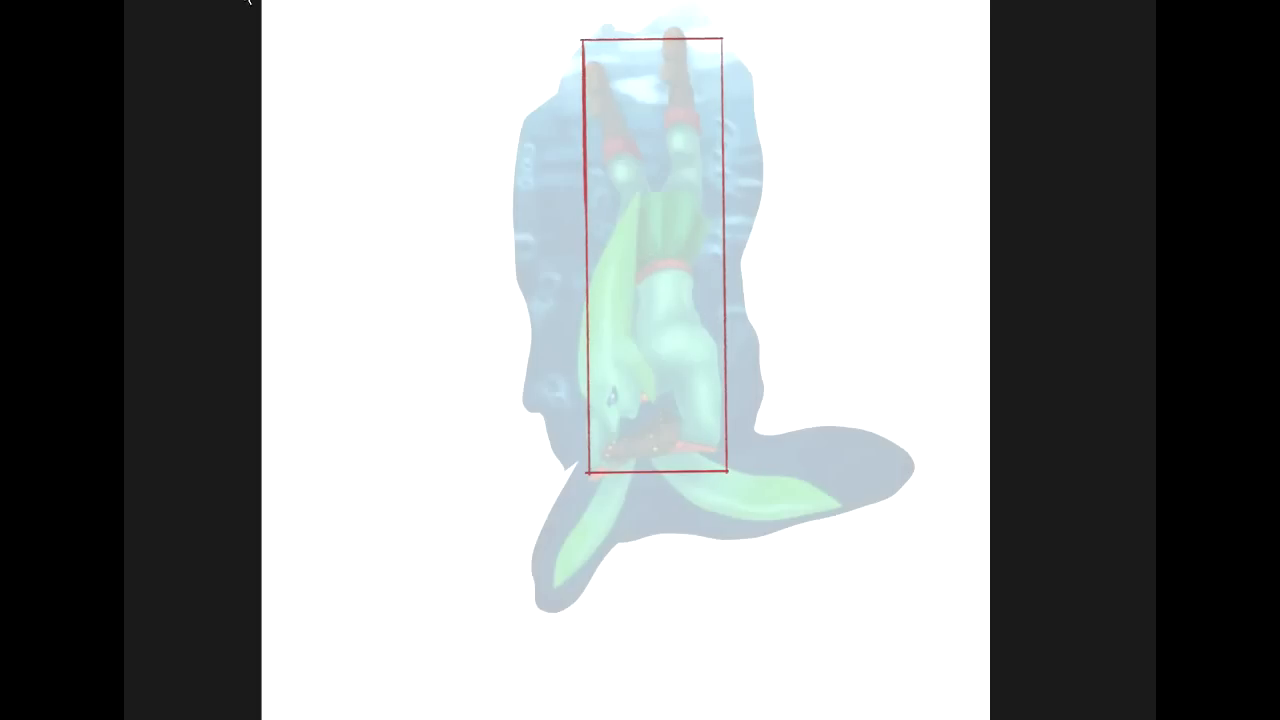
# Apply a Perspective transform to the red rectangle so its left edge becomes shorter than its right edge.
pyautogui.click(160, 1)
pyautogui.moveTo(227, 250)
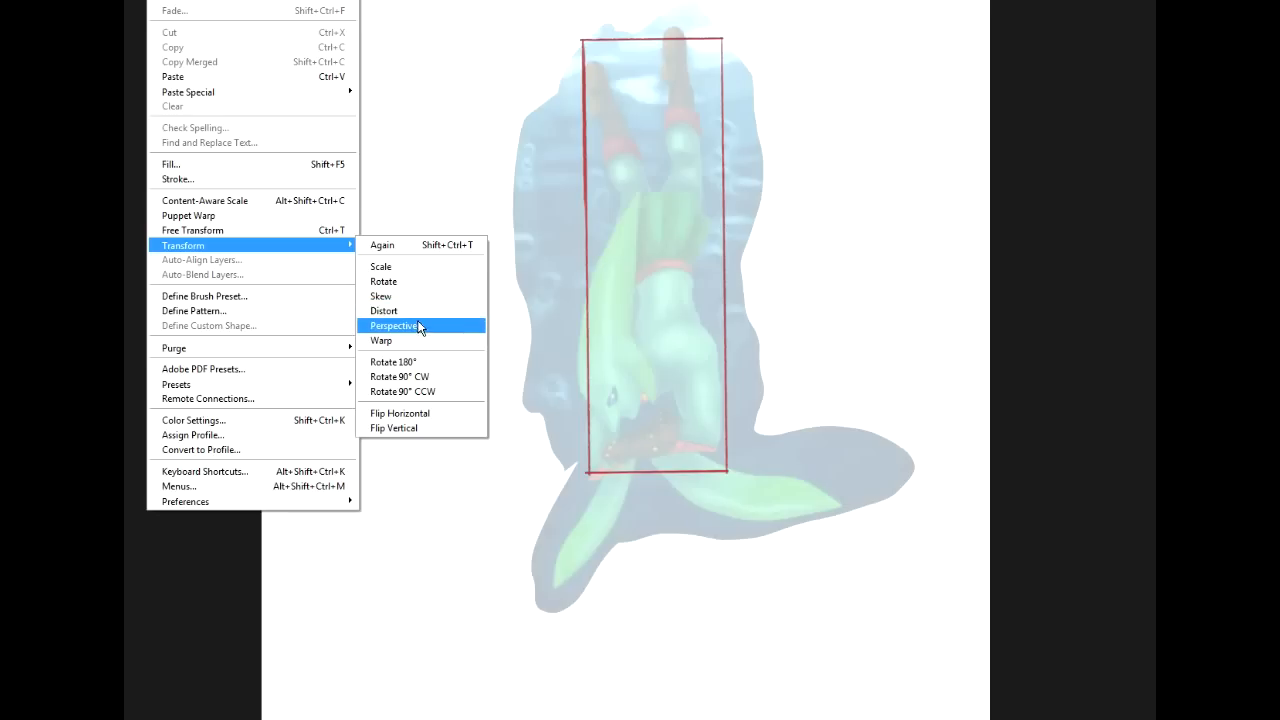
pyautogui.click(421, 327)
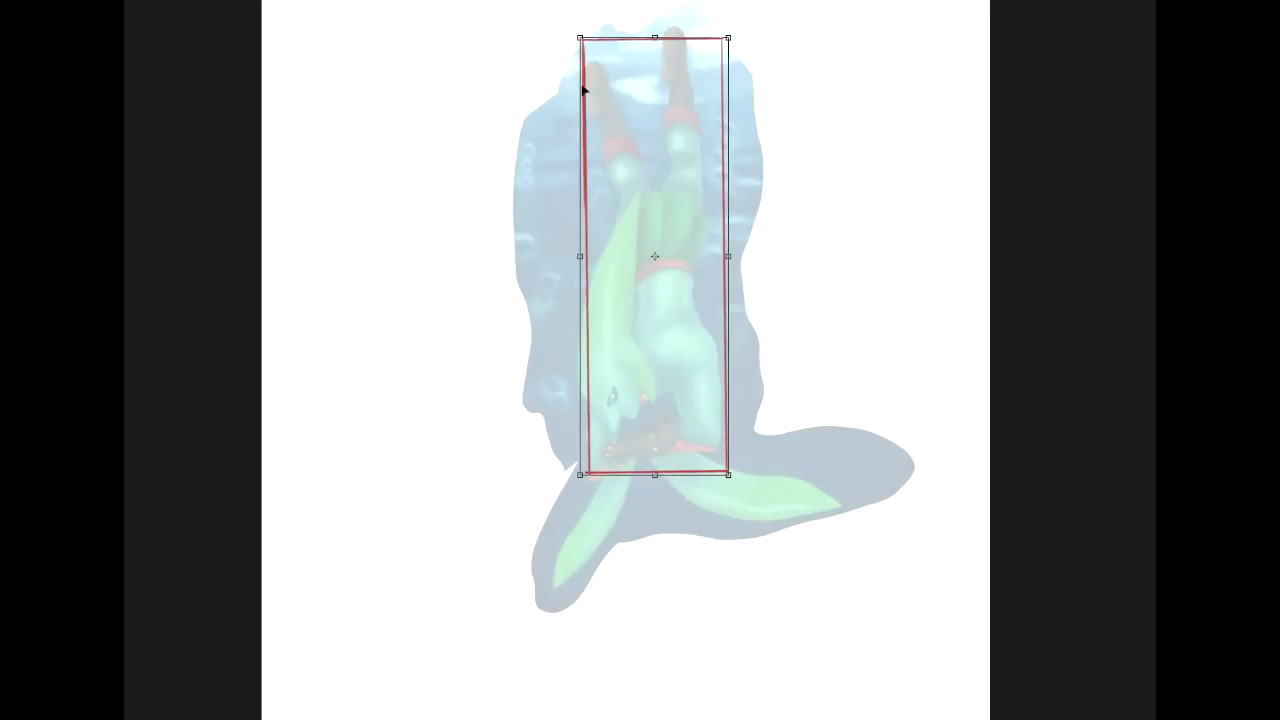
pyautogui.moveTo(583, 42); pyautogui.dragTo(583, 62)
pyautogui.press('Return')
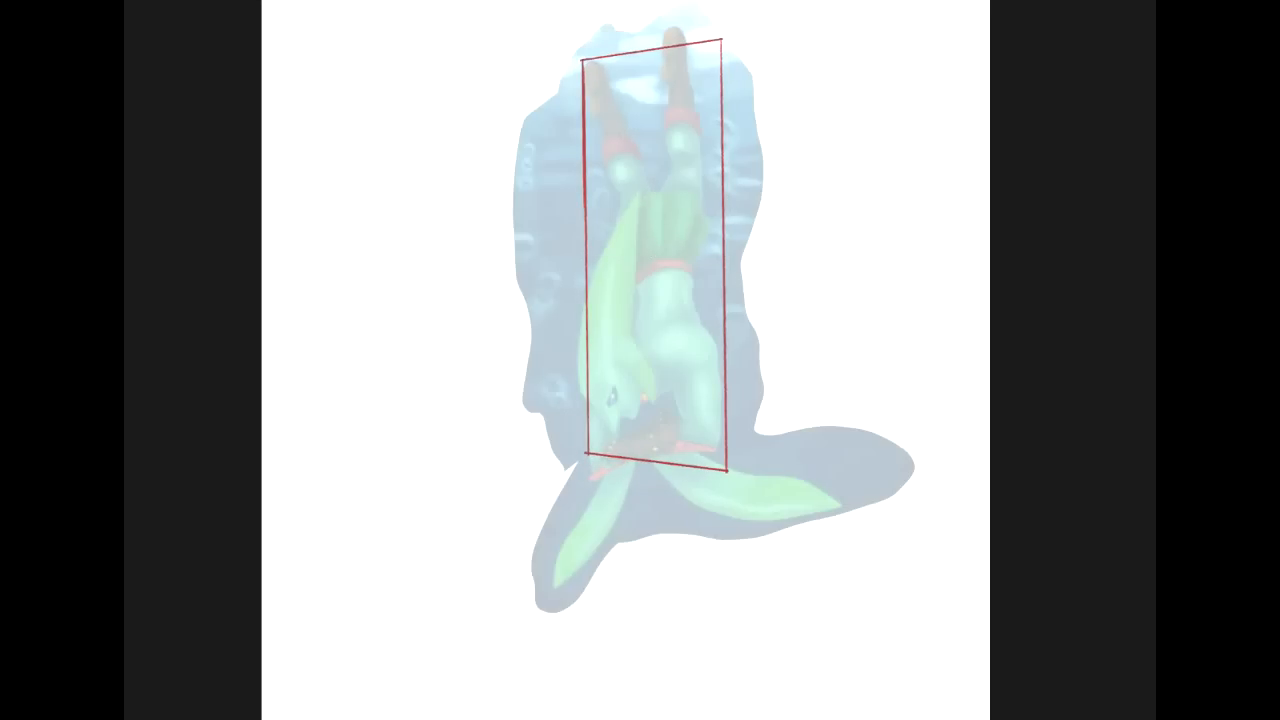
pyautogui.hotkey('ctrl', 't')
pyautogui.moveTo(871, 280); pyautogui.dragTo(826, 296)
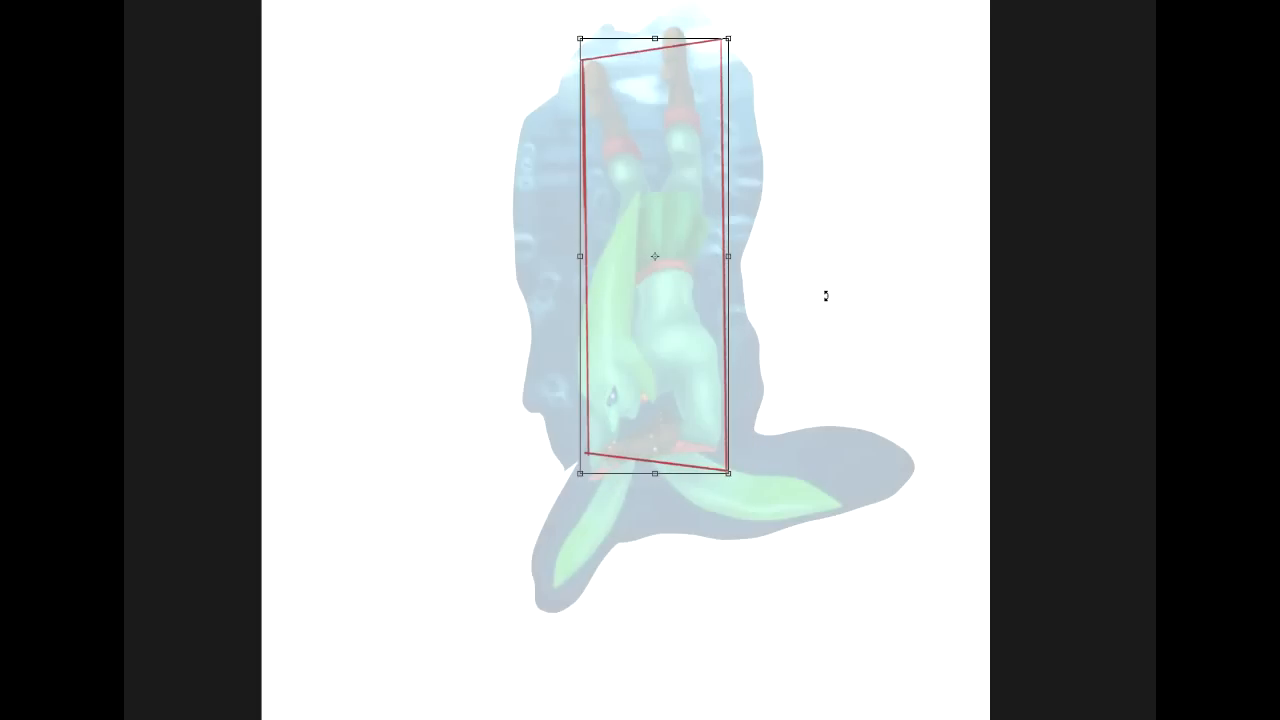
pyautogui.press('Escape')
# Apply another Perspective transform to the red frame so it narrows toward the figure's feet.
pyautogui.click(230, 0)
pyautogui.moveTo(196, 0)
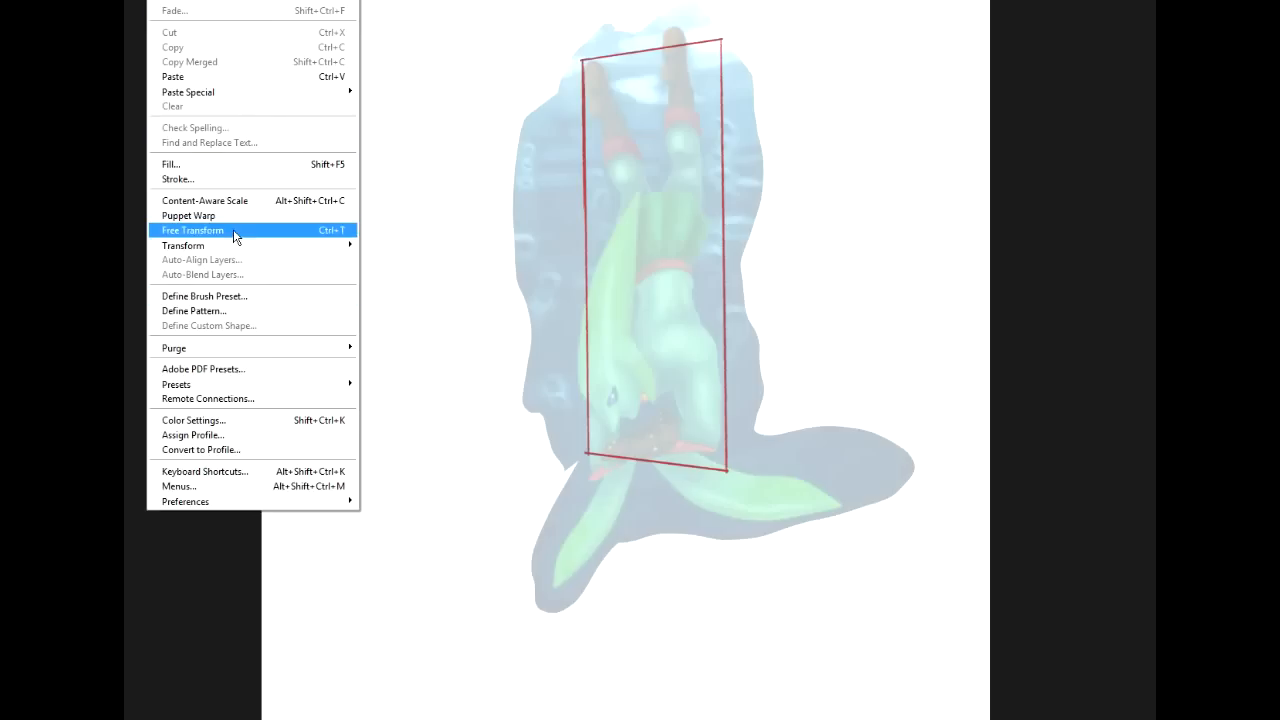
pyautogui.moveTo(235, 248)
pyautogui.click(462, 326)
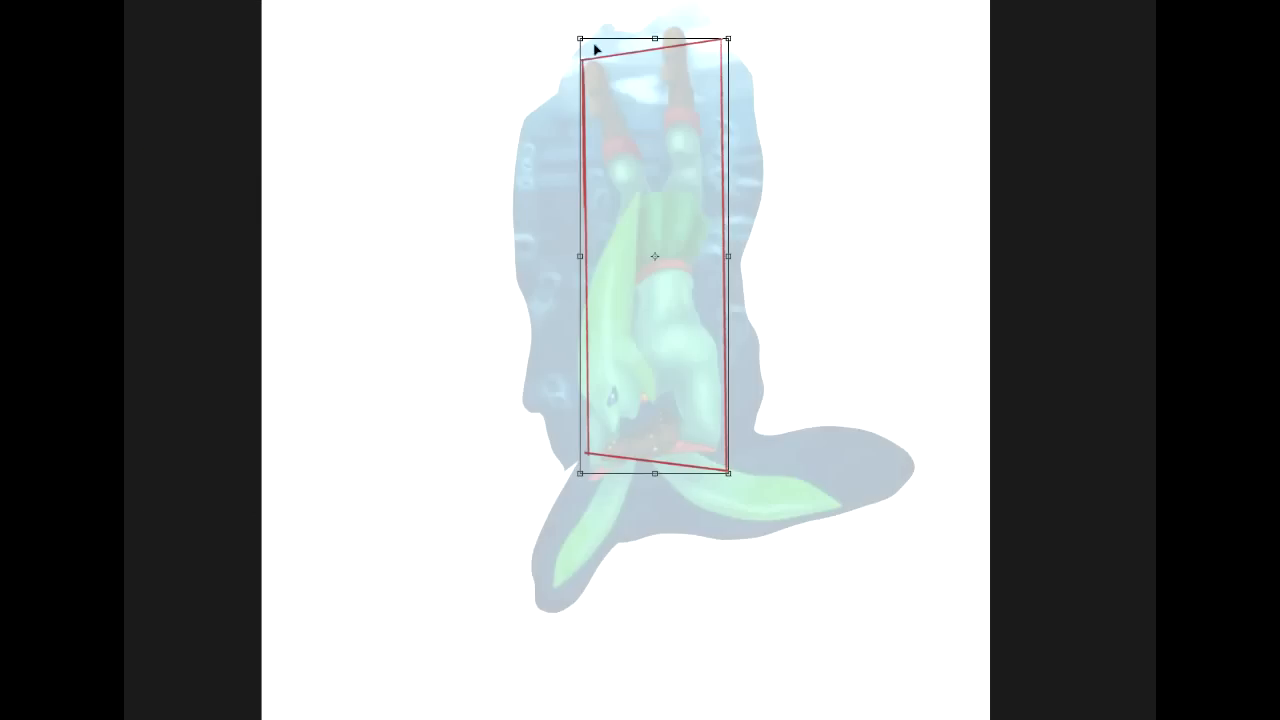
pyautogui.moveTo(584, 43); pyautogui.dragTo(593, 46)
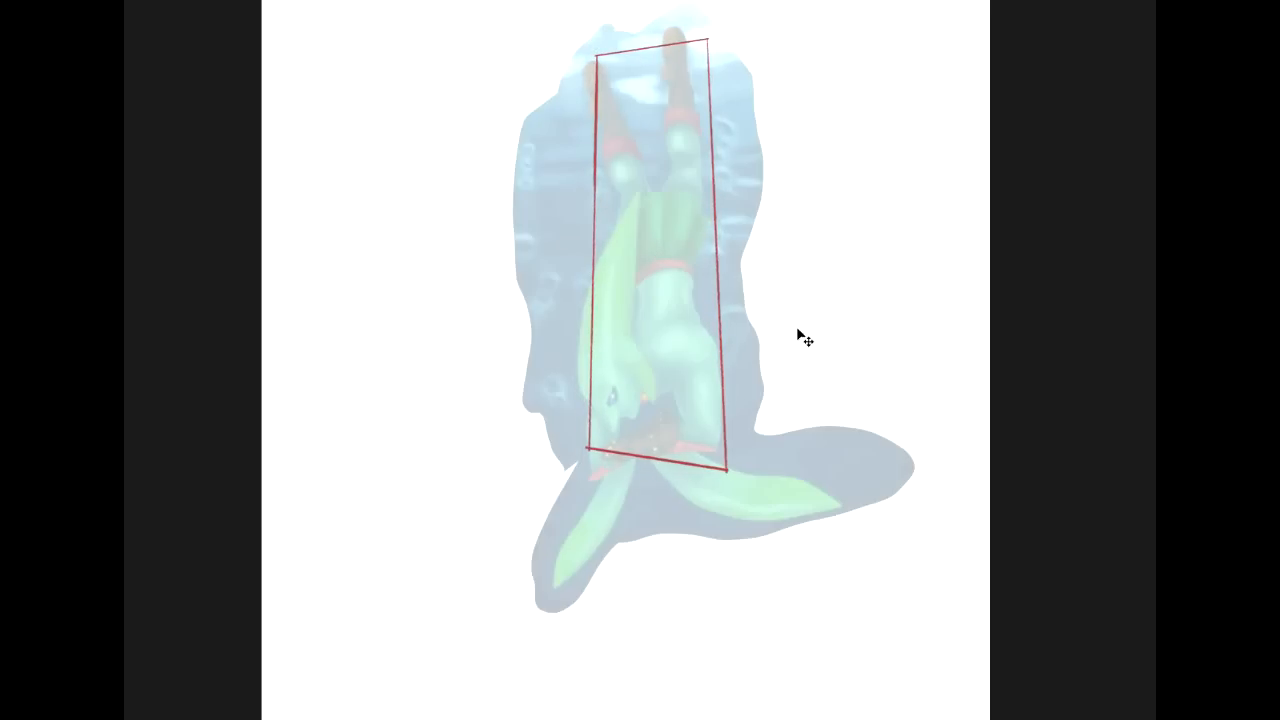
# Rotate the red frame slightly counter-clockwise and reposition it over the figure's body.
pyautogui.moveTo(830, 451); pyautogui.dragTo(858, 441)
pyautogui.moveTo(686, 403); pyautogui.dragTo(655, 410)
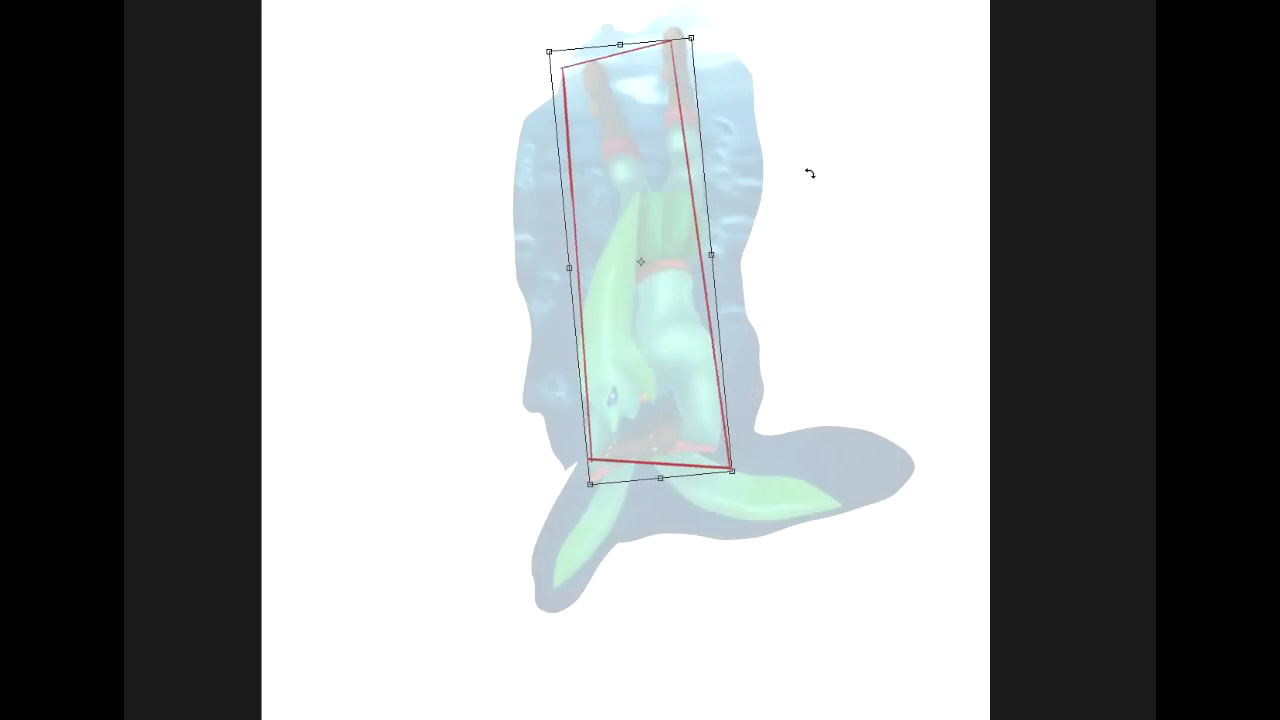
pyautogui.moveTo(631, 301); pyautogui.dragTo(641, 287)
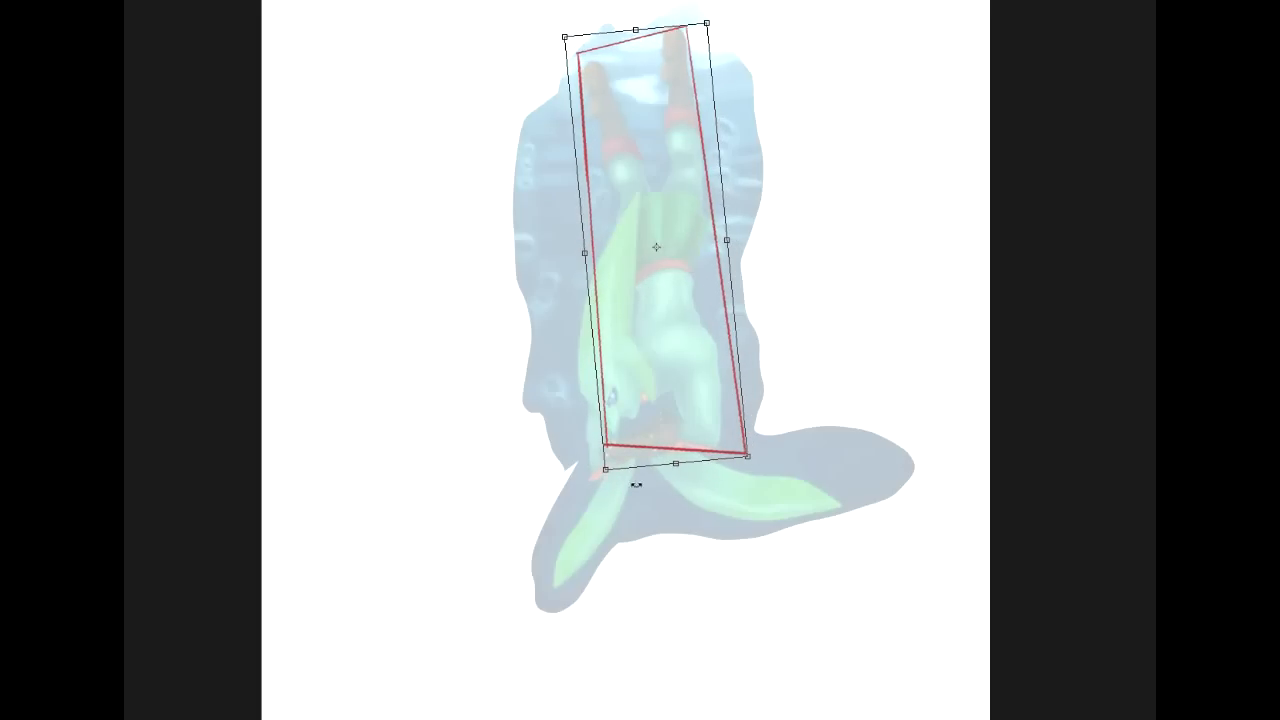
# Distort the red frame's corners so its sides follow the figure and its lower edge slopes with the arms.
pyautogui.moveTo(605, 474); pyautogui.dragTo(582, 494)
pyautogui.moveTo(572, 40); pyautogui.dragTo(578, 45)
pyautogui.moveTo(744, 459); pyautogui.dragTo(736, 451)
pyautogui.moveTo(577, 500); pyautogui.dragTo(577, 505)
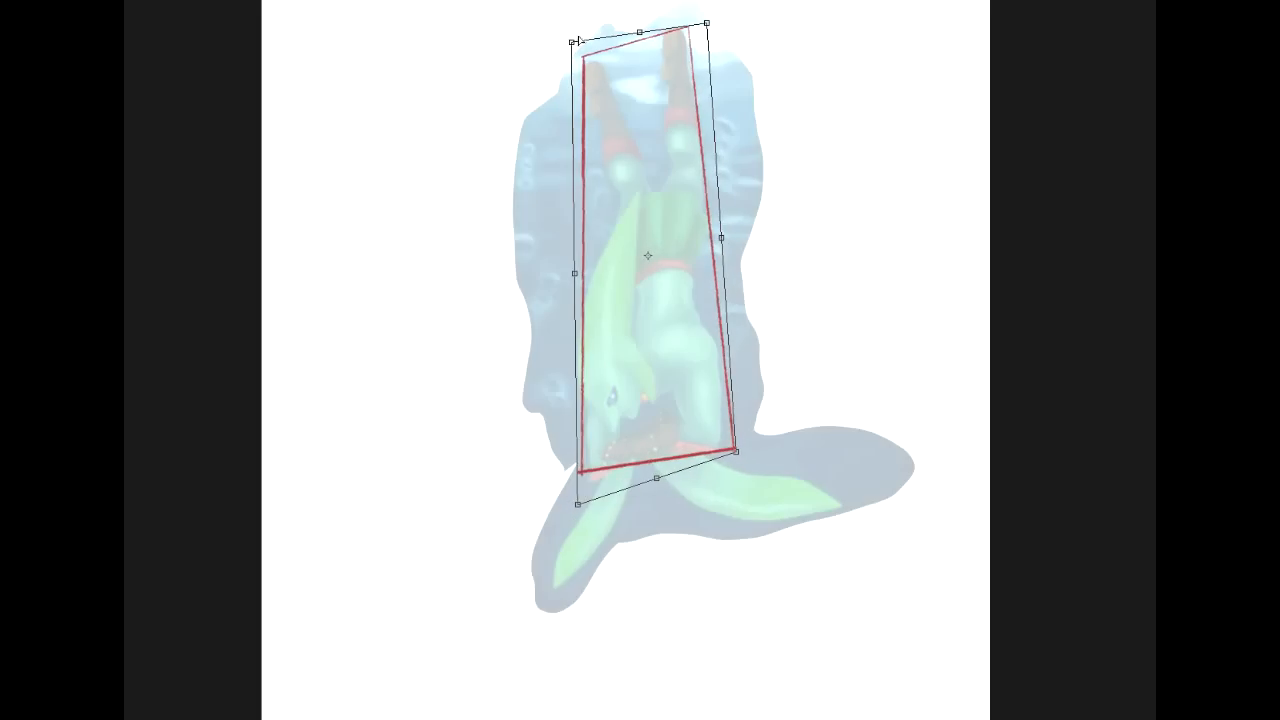
pyautogui.moveTo(568, 47); pyautogui.dragTo(571, 47)
pyautogui.press('Return')
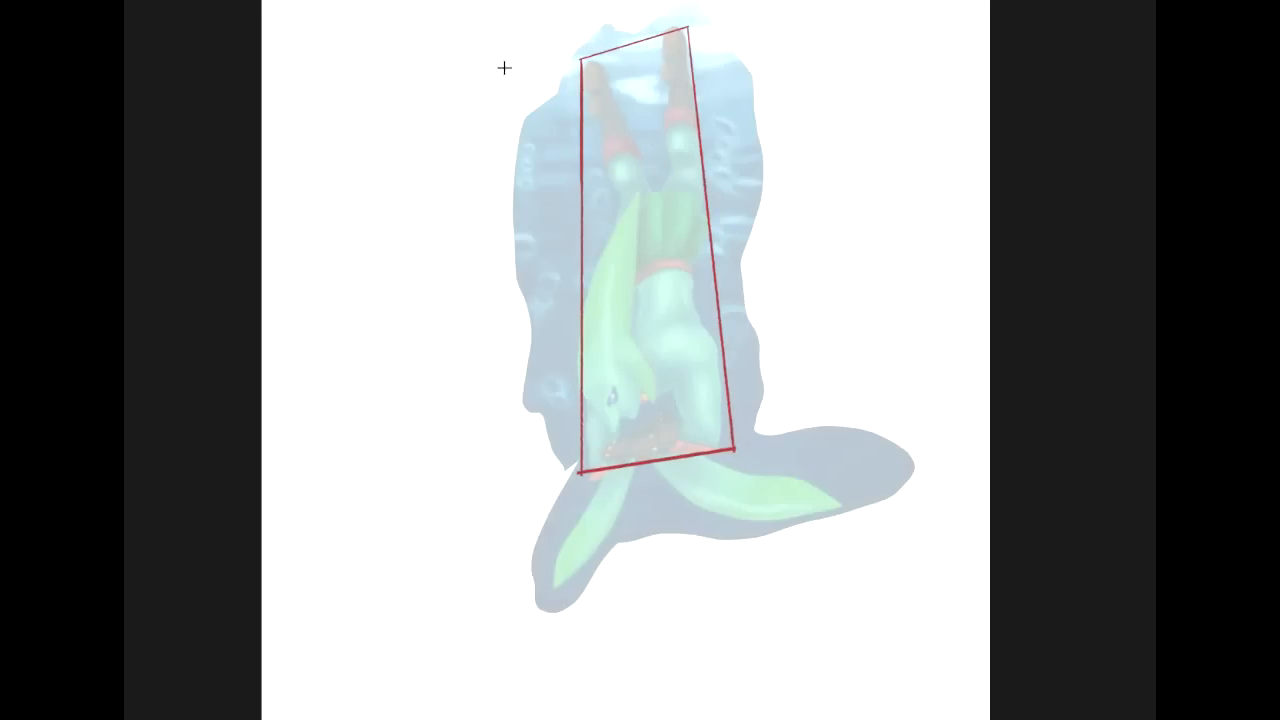
# Duplicate the red frame slightly down and to the right, and join the matching corners into a perspective box.
pyautogui.moveTo(669, 208); pyautogui.dragTo(694, 211)
pyautogui.moveTo(606, 22); pyautogui.dragTo(609, 31)
pyautogui.moveTo(697, 279)
pyautogui.mouseDown()
pyautogui.moveTo(702, 293)
pyautogui.moveTo(689, 292)
pyautogui.mouseUp()
pyautogui.moveTo(846, 300); pyautogui.dragTo(846, 300)
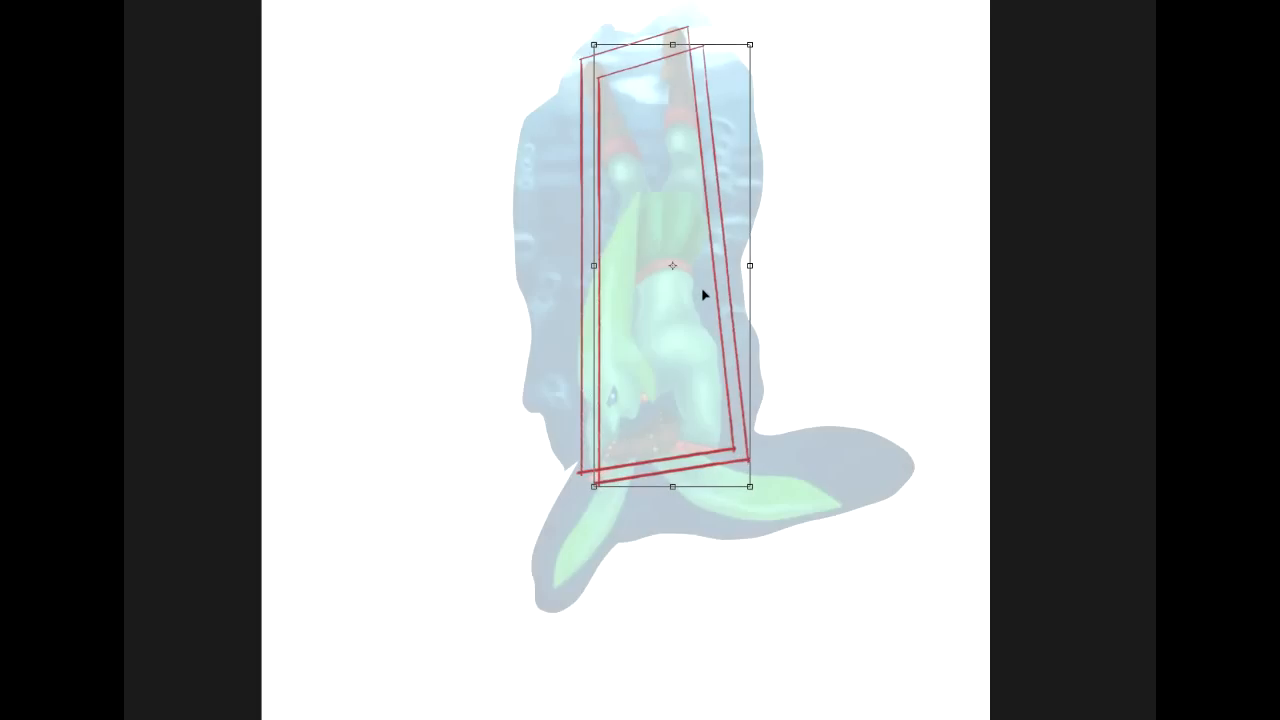
pyautogui.press('Return')
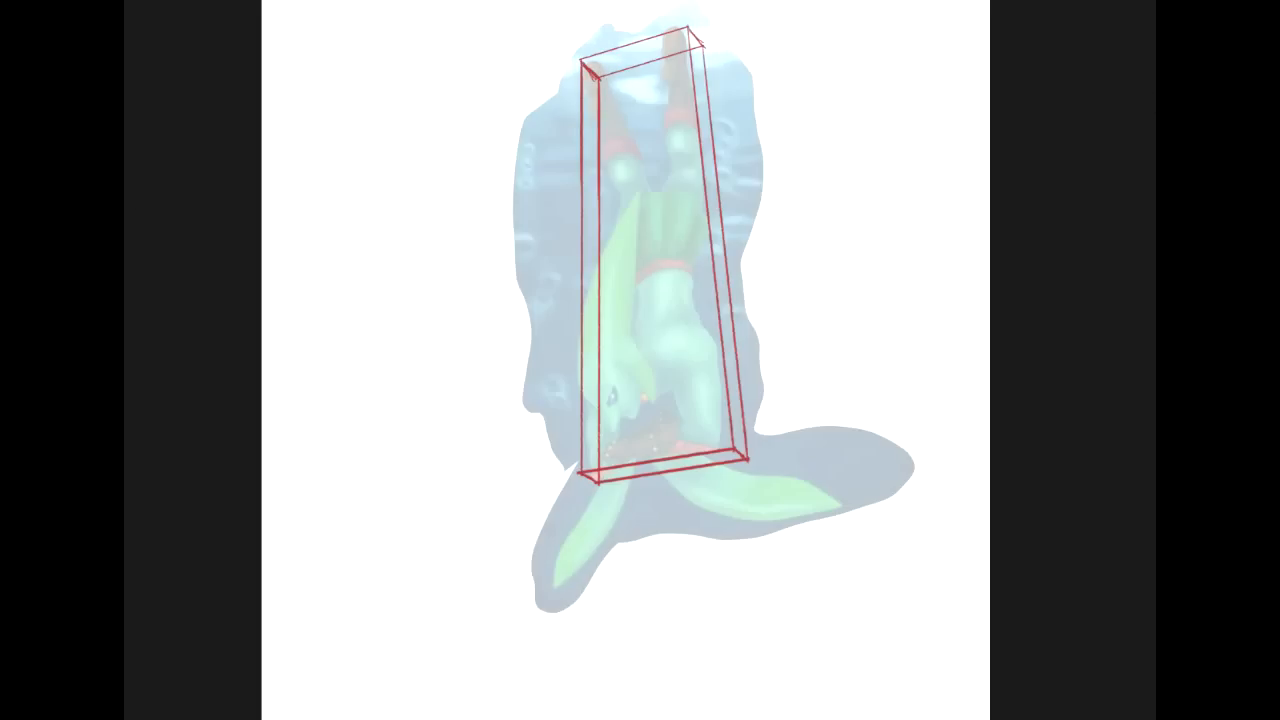
# Choose a tapered brush preset with 100% hardness for drawing over the box.
pyautogui.click(134, 2)
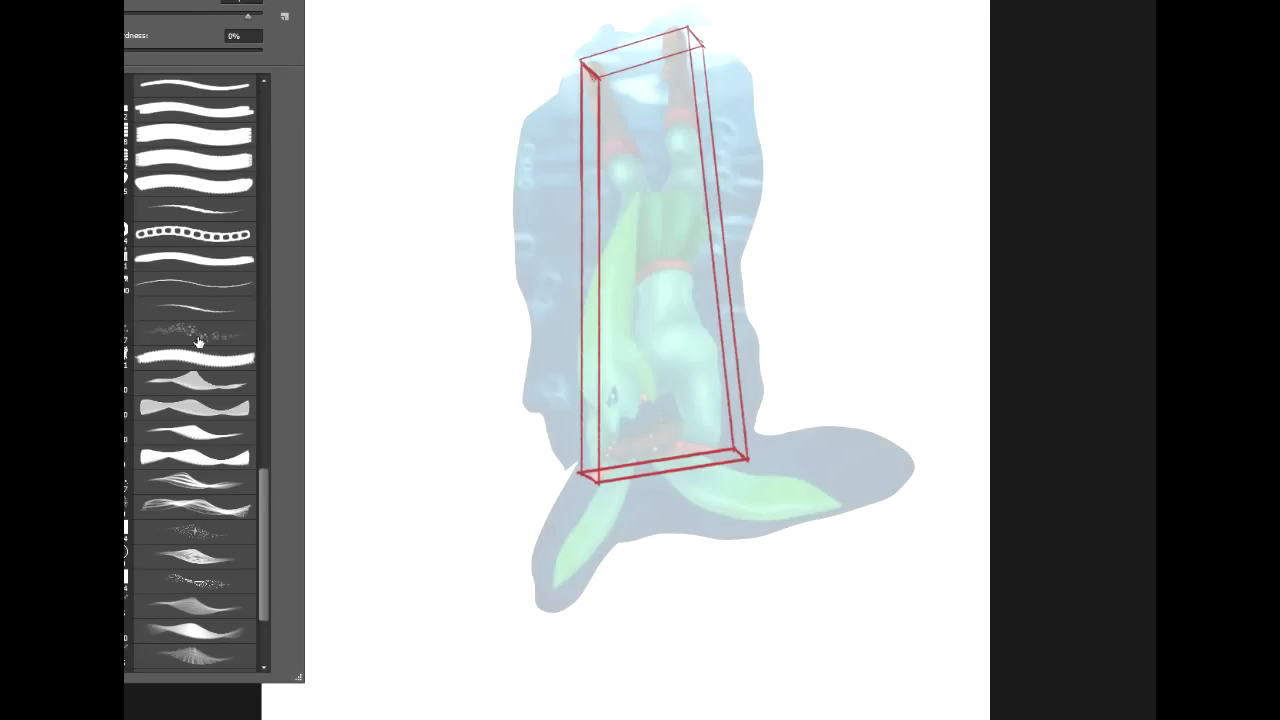
pyautogui.moveTo(262, 479); pyautogui.dragTo(262, 92)
pyautogui.click(193, 328)
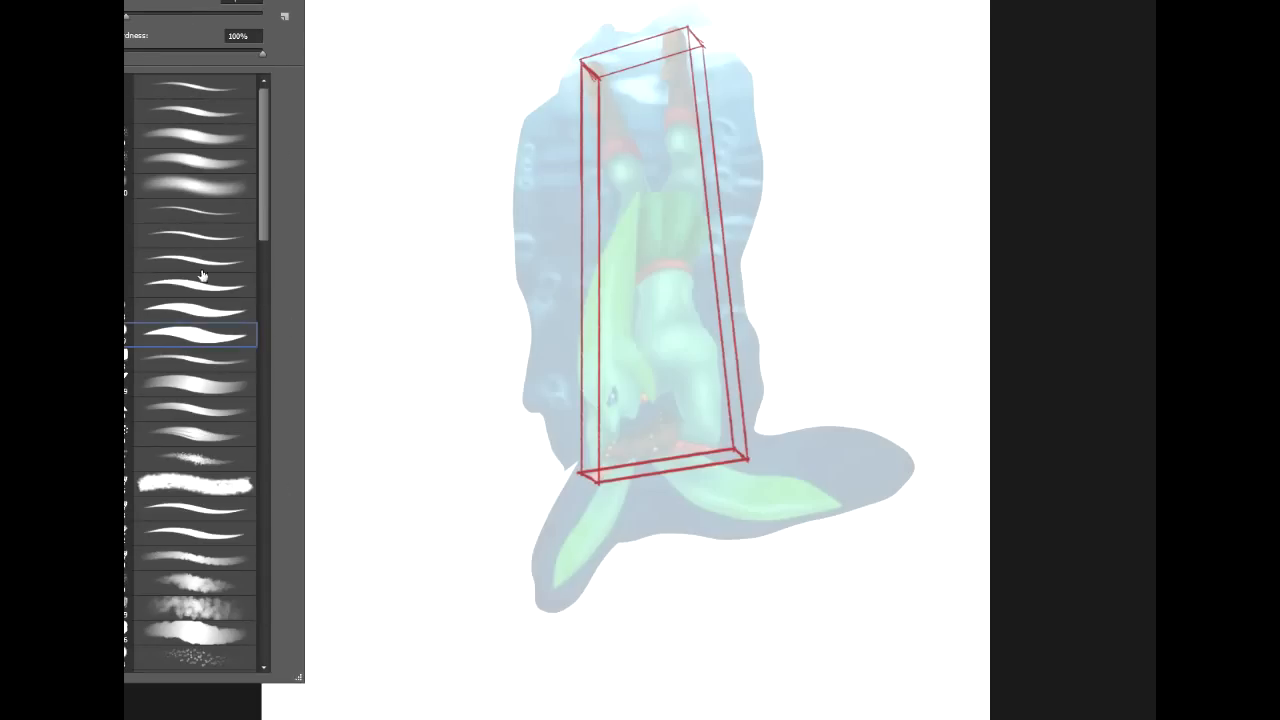
pyautogui.click(600, 89)
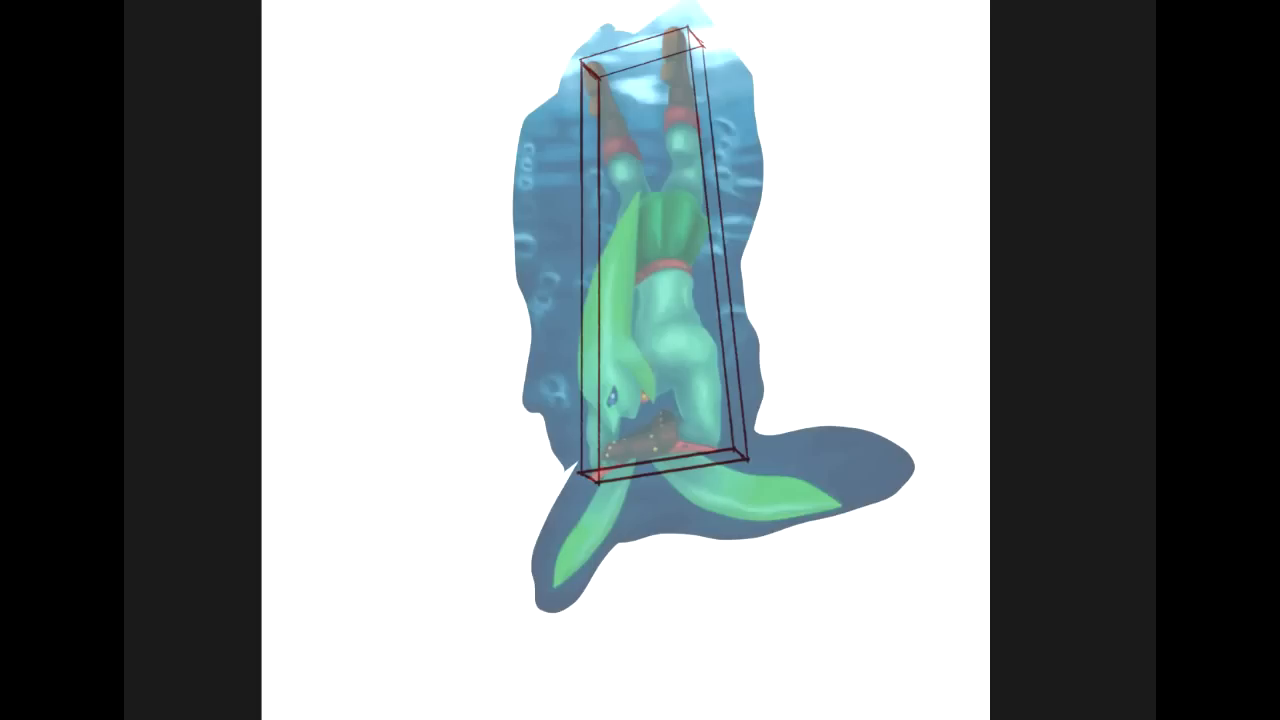
# Shift the perspective box slightly across the figure and recolor it teal with Hue/Saturation.
pyautogui.moveTo(851, 274); pyautogui.dragTo(816, 396)
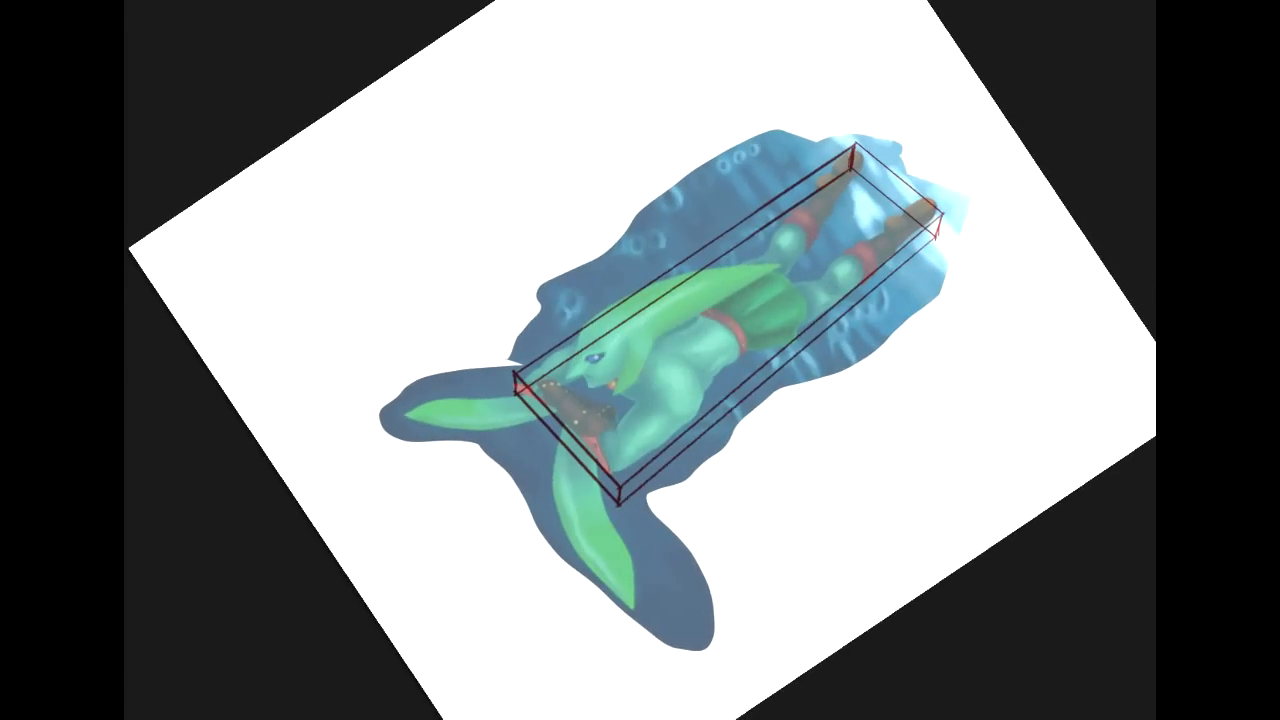
pyautogui.moveTo(790, 280)
pyautogui.mouseDown()
pyautogui.moveTo(788, 262)
pyautogui.moveTo(800, 266)
pyautogui.mouseUp()
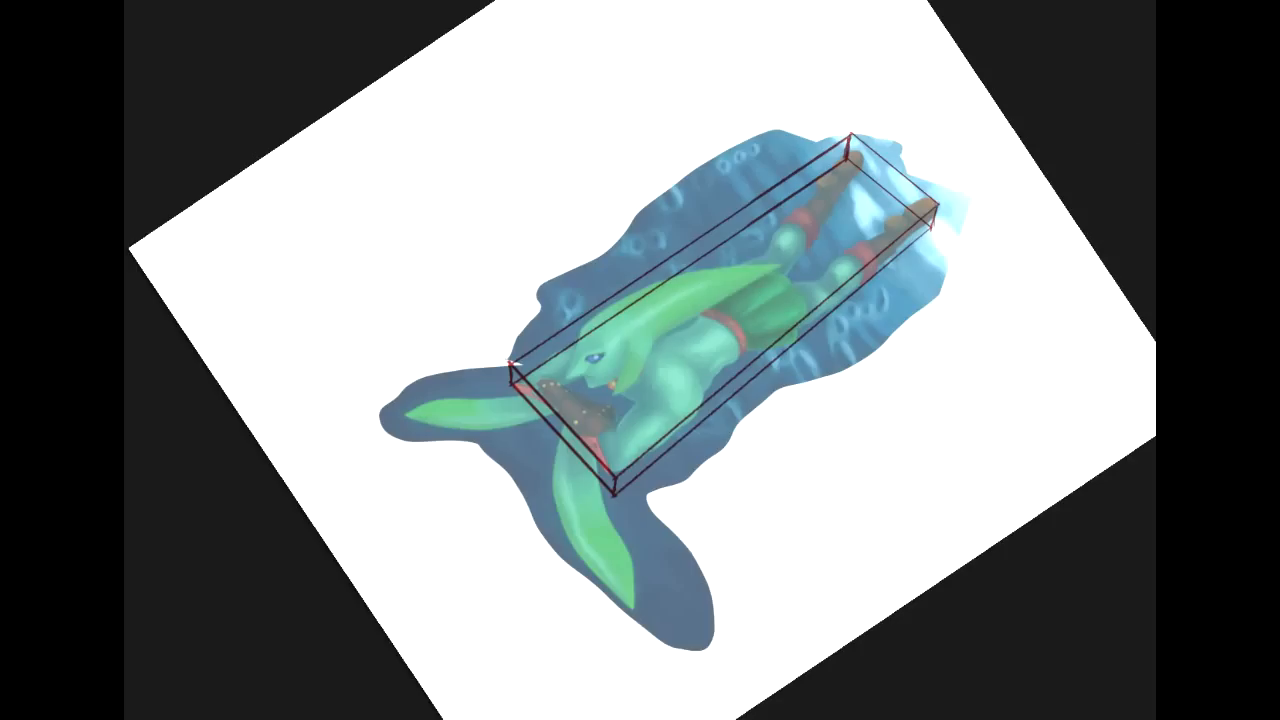
pyautogui.hotkey('ctrl', 'u')
pyautogui.moveTo(1217, 277); pyautogui.dragTo(1275, 277)
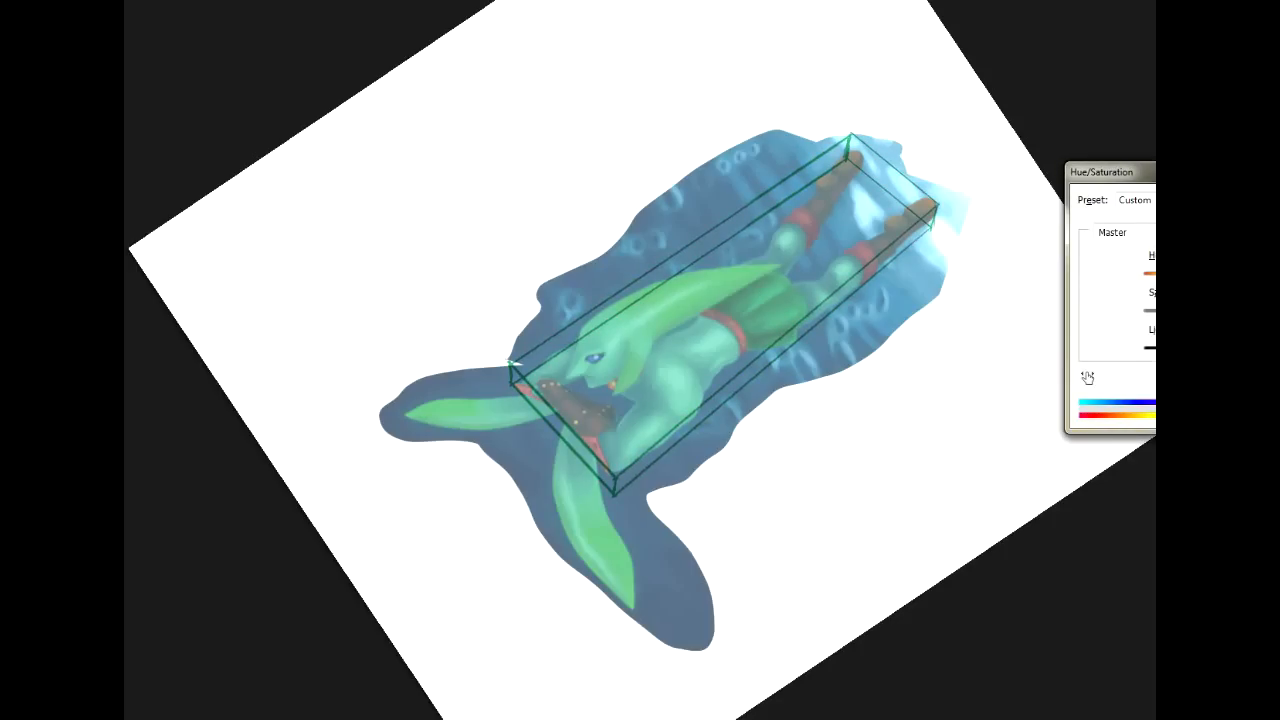
pyautogui.press('Return')
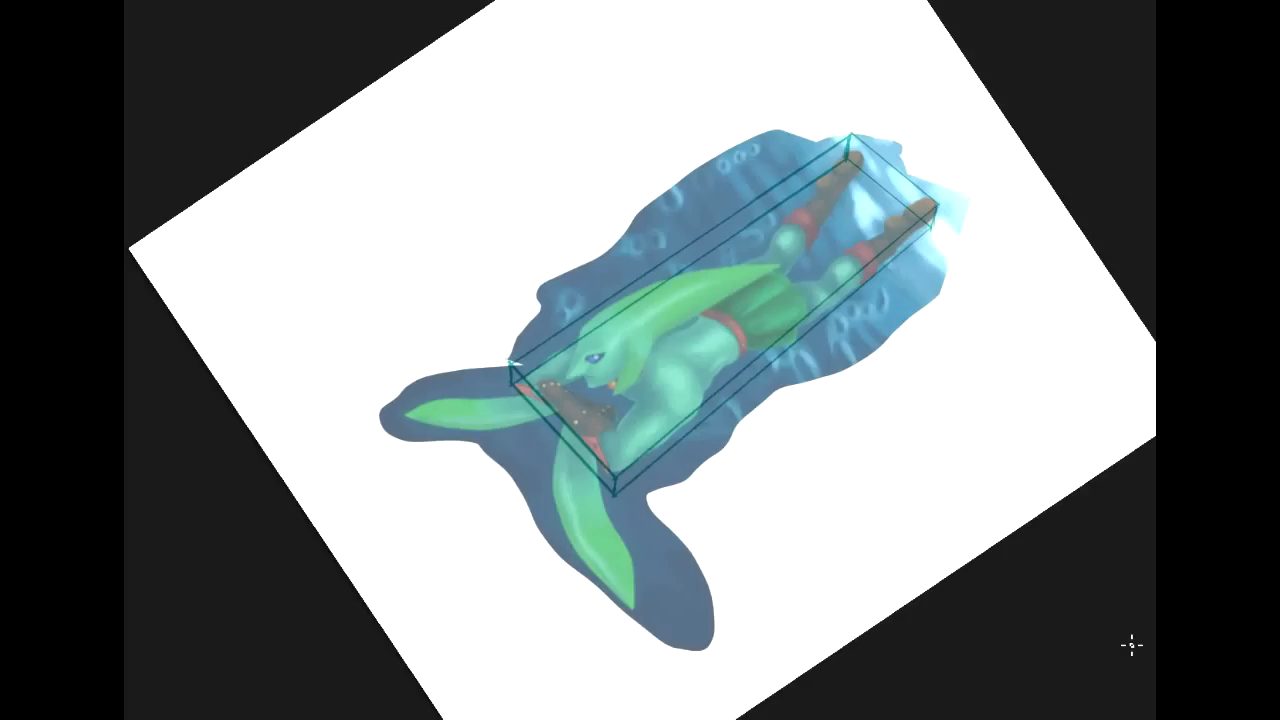
# Crop the canvas on all four sides to a narrow portrait area around the figure.
pyautogui.hotkey('ctrl', '+')
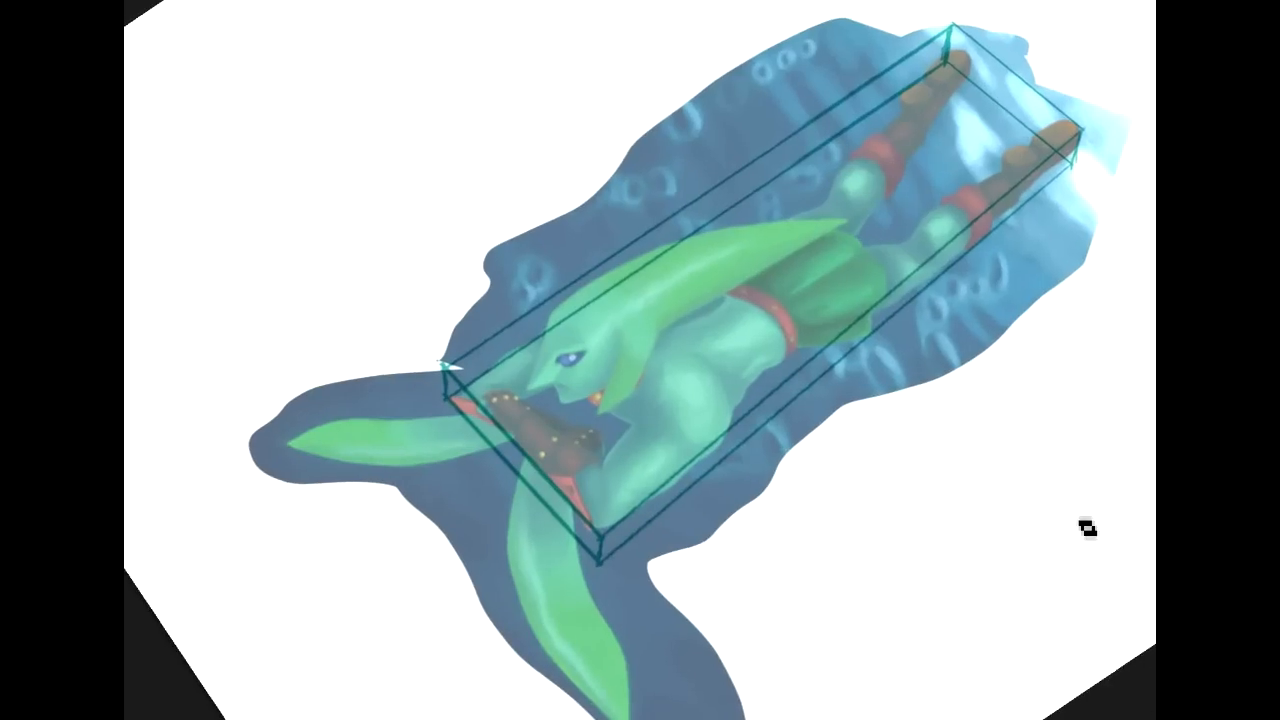
pyautogui.hotkey('ctrl', '-')
pyautogui.hotkey('ctrl', '-')
pyautogui.hotkey('ctrl', '-')
pyautogui.hotkey('ctrl', '-')
pyautogui.press('c')
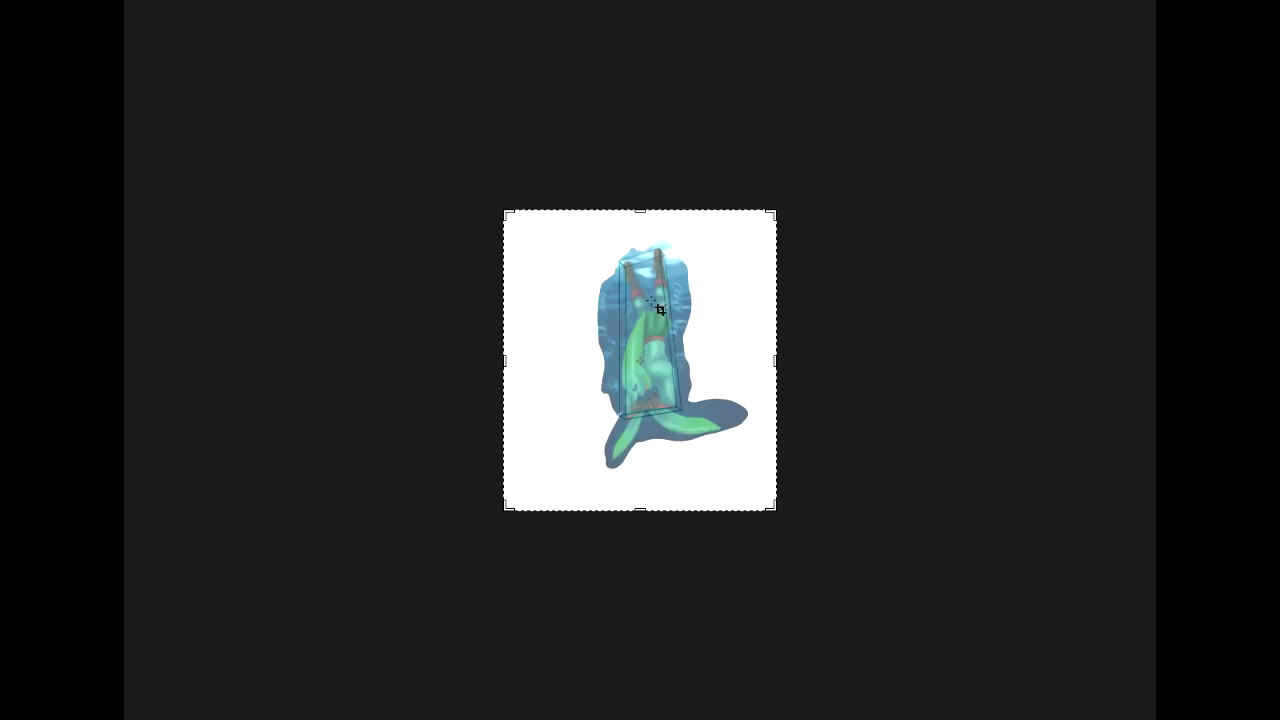
pyautogui.moveTo(638, 207); pyautogui.dragTo(642, 213)
pyautogui.moveTo(774, 359); pyautogui.dragTo(752, 358)
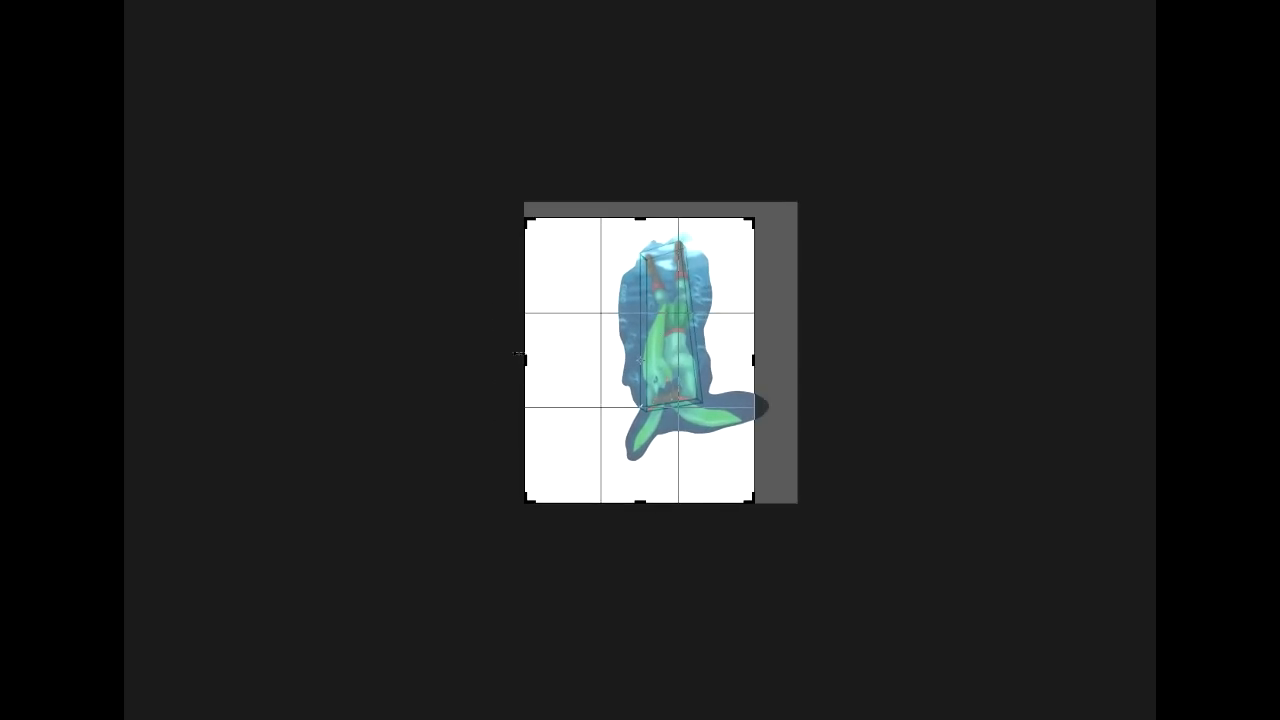
pyautogui.moveTo(520, 359); pyautogui.dragTo(563, 361)
pyautogui.moveTo(636, 508); pyautogui.dragTo(640, 488)
pyautogui.press('Return')
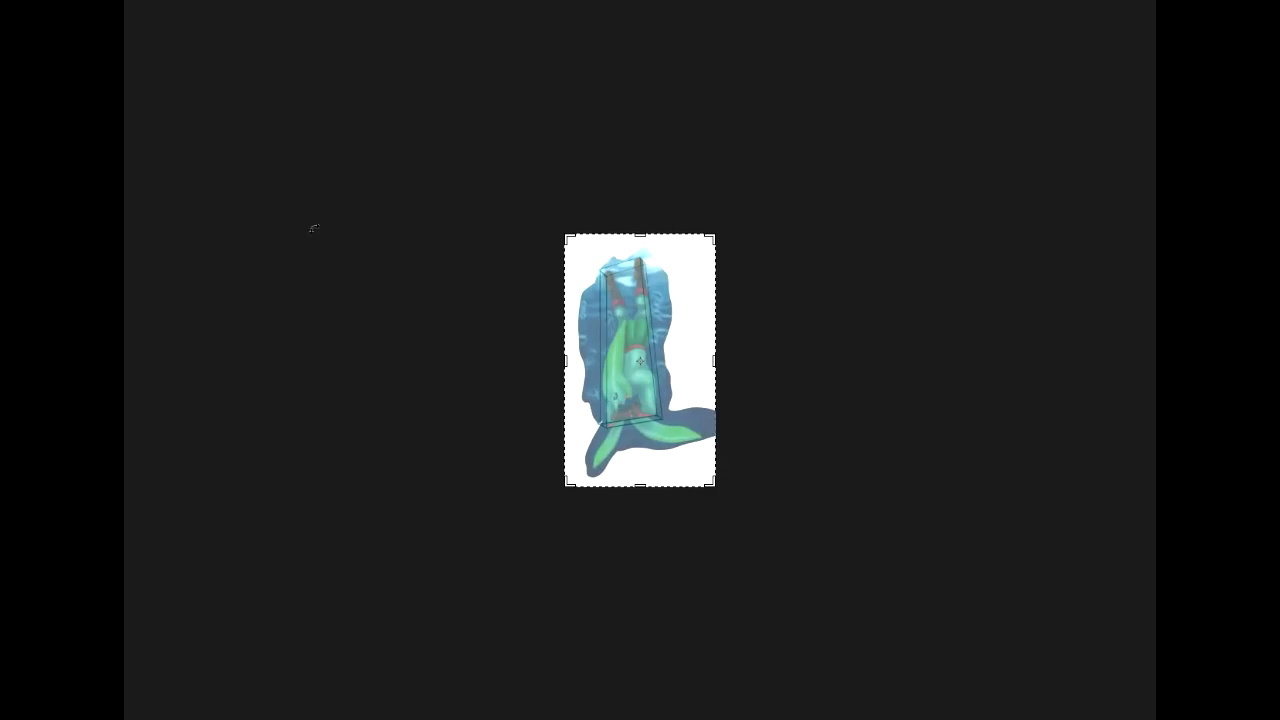
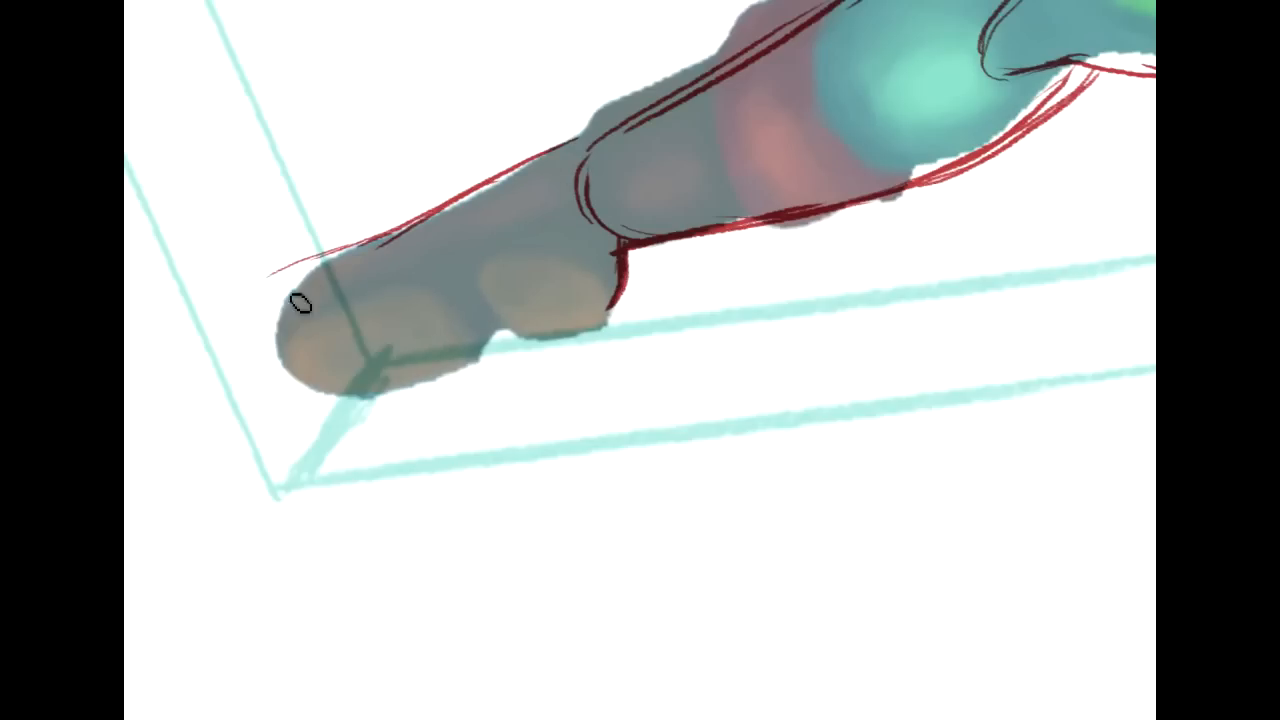
# Sketch the left foot's toe edge, front sole, heel pad and the narrow arch piece between them in red.
pyautogui.moveTo(262, 310)
pyautogui.mouseDown()
pyautogui.moveTo(288, 288)
pyautogui.moveTo(362, 392)
pyautogui.moveTo(526, 337)
pyautogui.moveTo(598, 336)
pyautogui.mouseUp()
pyautogui.moveTo(617, 292); pyautogui.dragTo(604, 326)
pyautogui.moveTo(475, 279)
pyautogui.mouseDown()
pyautogui.moveTo(511, 330)
pyautogui.moveTo(499, 312)
pyautogui.moveTo(534, 270)
pyautogui.moveTo(607, 288)
pyautogui.moveTo(601, 323)
pyautogui.moveTo(516, 341)
pyautogui.mouseUp()
pyautogui.moveTo(518, 331); pyautogui.dragTo(590, 325)
pyautogui.moveTo(290, 368); pyautogui.dragTo(315, 313)
pyautogui.moveTo(276, 373); pyautogui.dragTo(409, 291)
pyautogui.moveTo(298, 340)
pyautogui.mouseDown()
pyautogui.moveTo(402, 309)
pyautogui.moveTo(481, 237)
pyautogui.moveTo(465, 289)
pyautogui.moveTo(446, 296)
pyautogui.moveTo(483, 352)
pyautogui.mouseUp()
pyautogui.moveTo(439, 274); pyautogui.dragTo(484, 354)
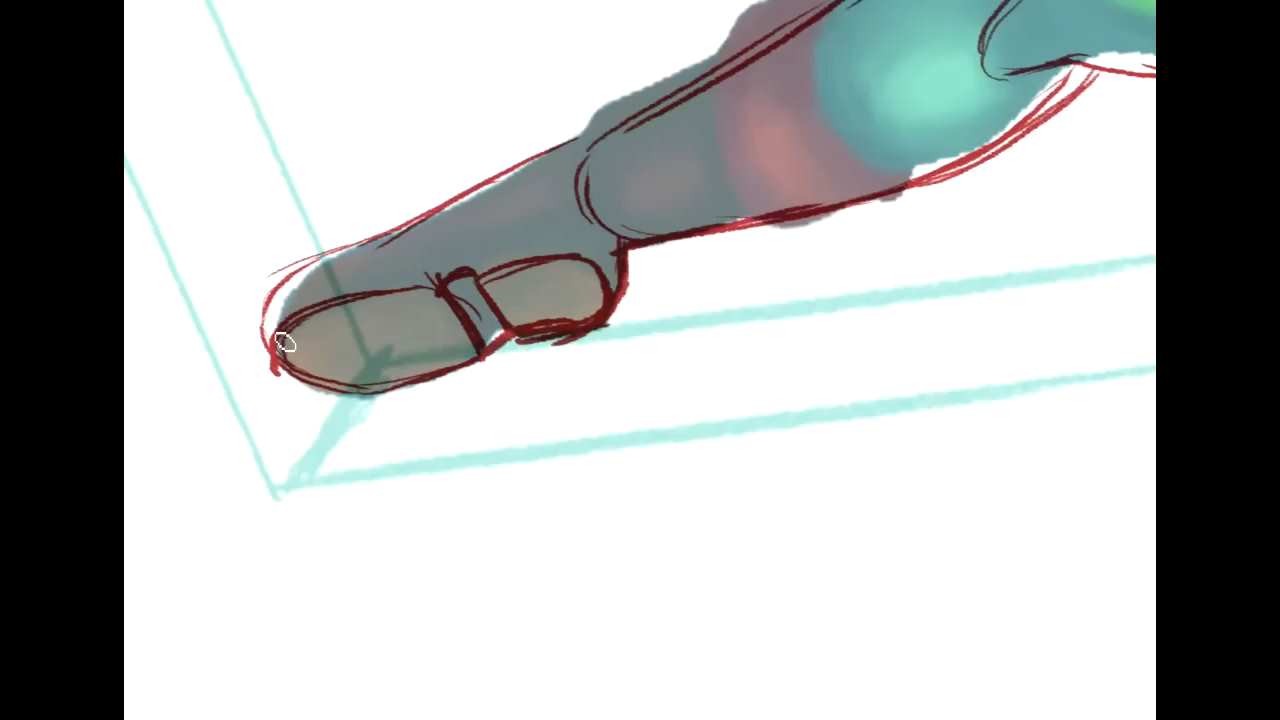
# Refine the left foot's toe and upper contour into a bolder line, erasing the stray strokes around the tip.
pyautogui.moveTo(262, 342); pyautogui.dragTo(386, 393)
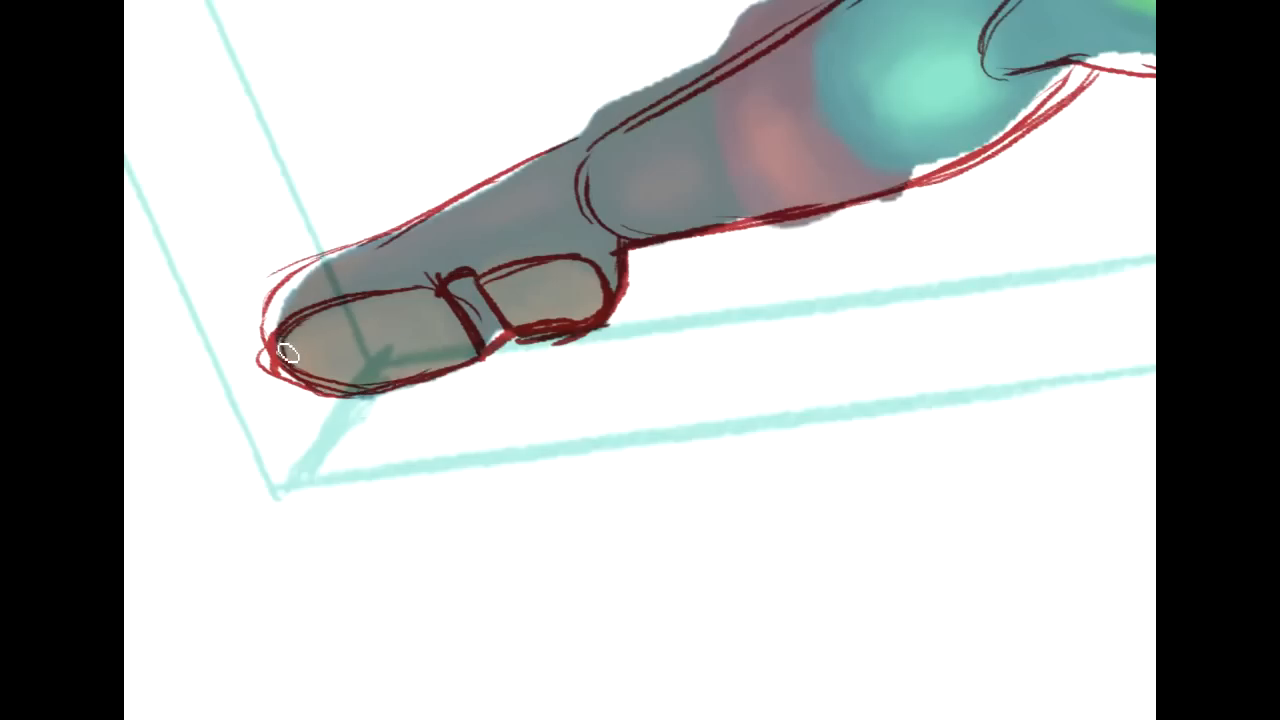
pyautogui.moveTo(282, 383)
pyautogui.mouseDown()
pyautogui.moveTo(263, 363)
pyautogui.moveTo(355, 408)
pyautogui.mouseUp()
pyautogui.moveTo(272, 352)
pyautogui.mouseDown()
pyautogui.moveTo(289, 277)
pyautogui.moveTo(597, 143)
pyautogui.mouseUp()
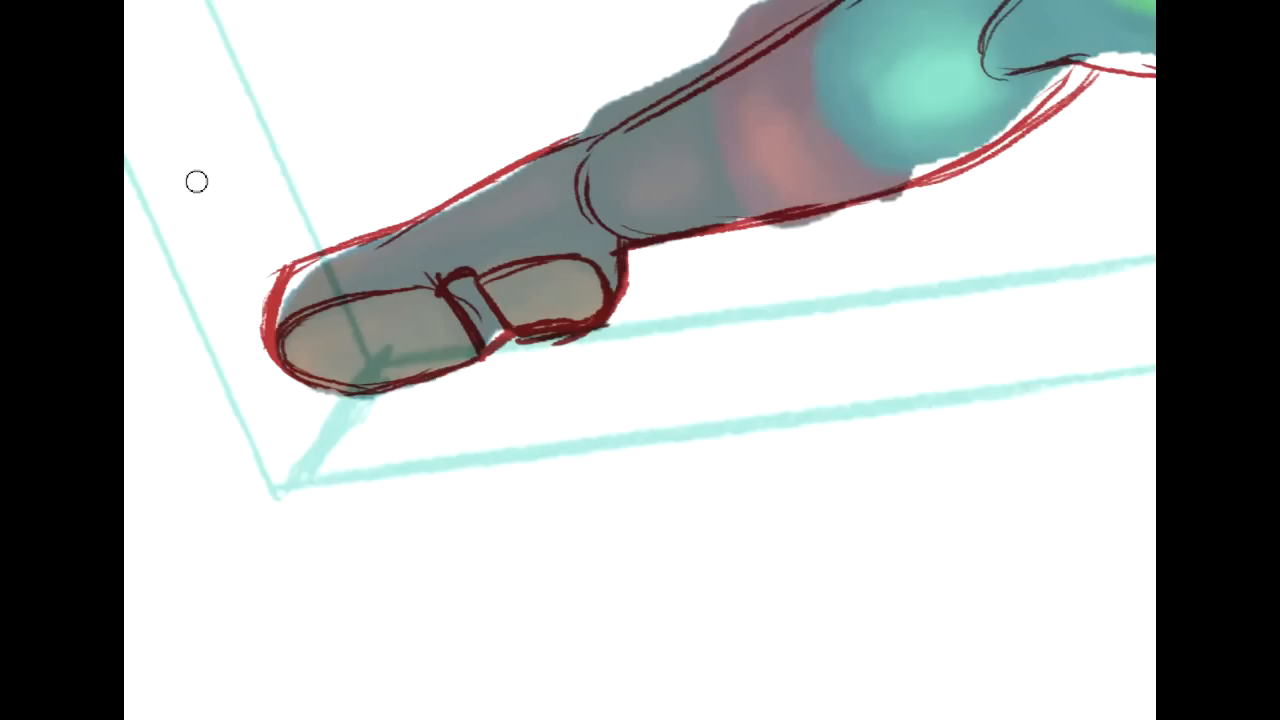
pyautogui.moveTo(270, 348); pyautogui.dragTo(275, 282)
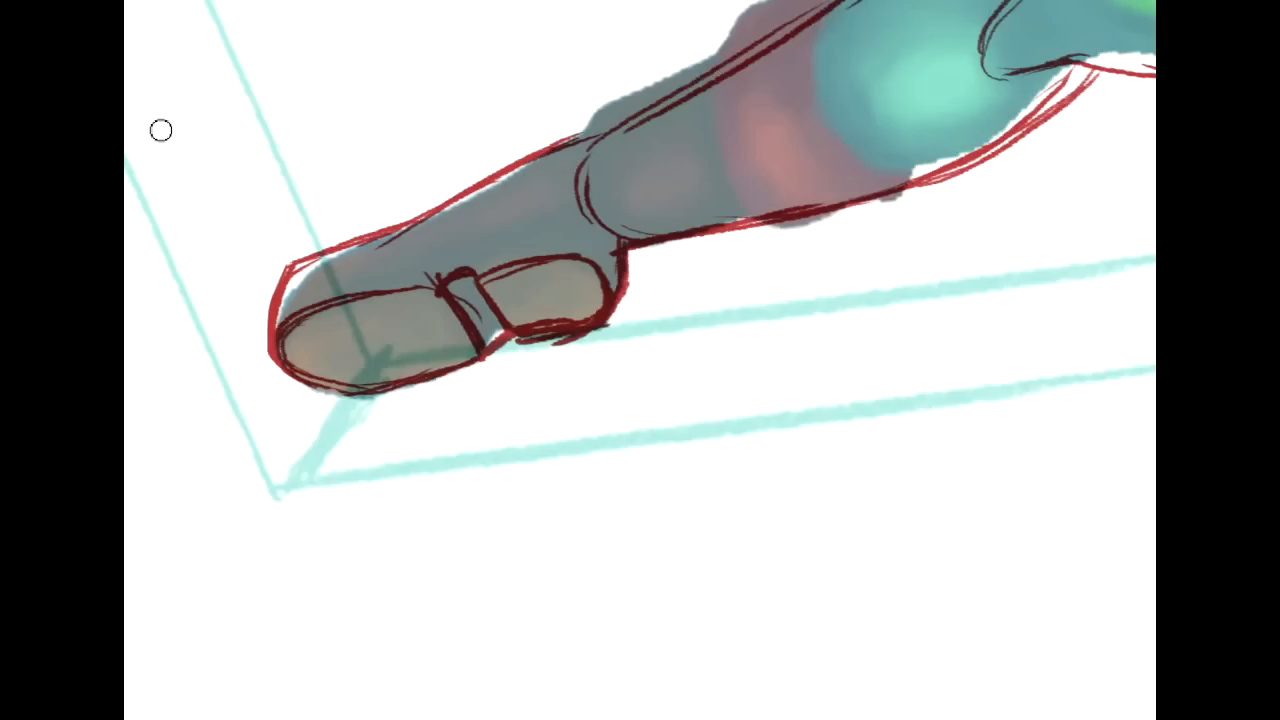
# Draw an ellipse over the left ankle to mark the joint between foot and shin.
pyautogui.moveTo(930, 300)
pyautogui.mouseDown()
pyautogui.moveTo(462, 560)
pyautogui.moveTo(245, 425)
pyautogui.moveTo(310, 472)
pyautogui.moveTo(583, 348)
pyautogui.mouseUp()
pyautogui.moveTo(480, 380)
pyautogui.mouseDown()
pyautogui.moveTo(640, 118)
pyautogui.moveTo(1075, 356)
pyautogui.moveTo(1126, 560)
pyautogui.moveTo(1071, 588)
pyautogui.moveTo(1048, 636)
pyautogui.mouseUp()
pyautogui.moveTo(843, 429)
pyautogui.mouseDown()
pyautogui.moveTo(863, 449)
pyautogui.moveTo(795, 466)
pyautogui.mouseUp()
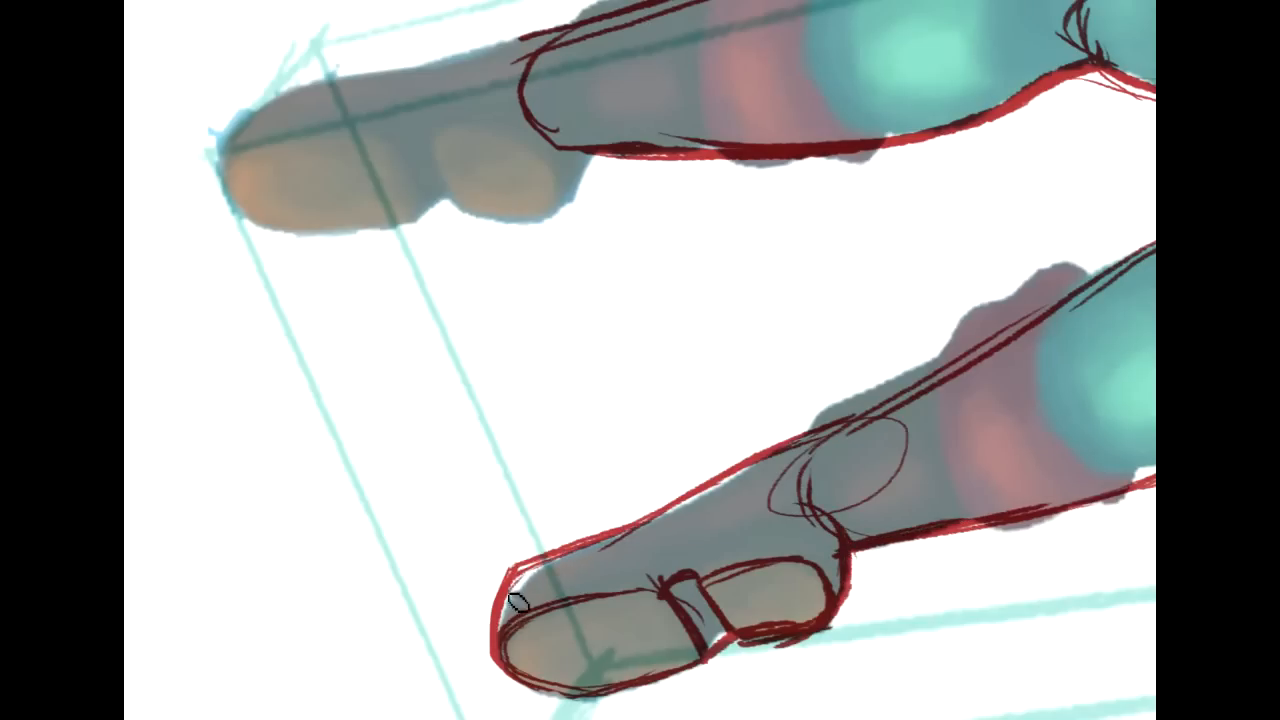
# Rework the left leg's contour around the knee, joining its inner edge to the thigh and extending the knee crease.
pyautogui.moveTo(700, 220)
pyautogui.mouseDown()
pyautogui.moveTo(692, 244)
pyautogui.moveTo(762, 595)
pyautogui.moveTo(428, 515)
pyautogui.moveTo(206, 283)
pyautogui.mouseUp()
pyautogui.moveTo(750, 418)
pyautogui.mouseDown()
pyautogui.moveTo(840, 351)
pyautogui.moveTo(856, 393)
pyautogui.mouseUp()
pyautogui.moveTo(918, 422)
pyautogui.mouseDown()
pyautogui.moveTo(811, 505)
pyautogui.moveTo(742, 518)
pyautogui.mouseUp()
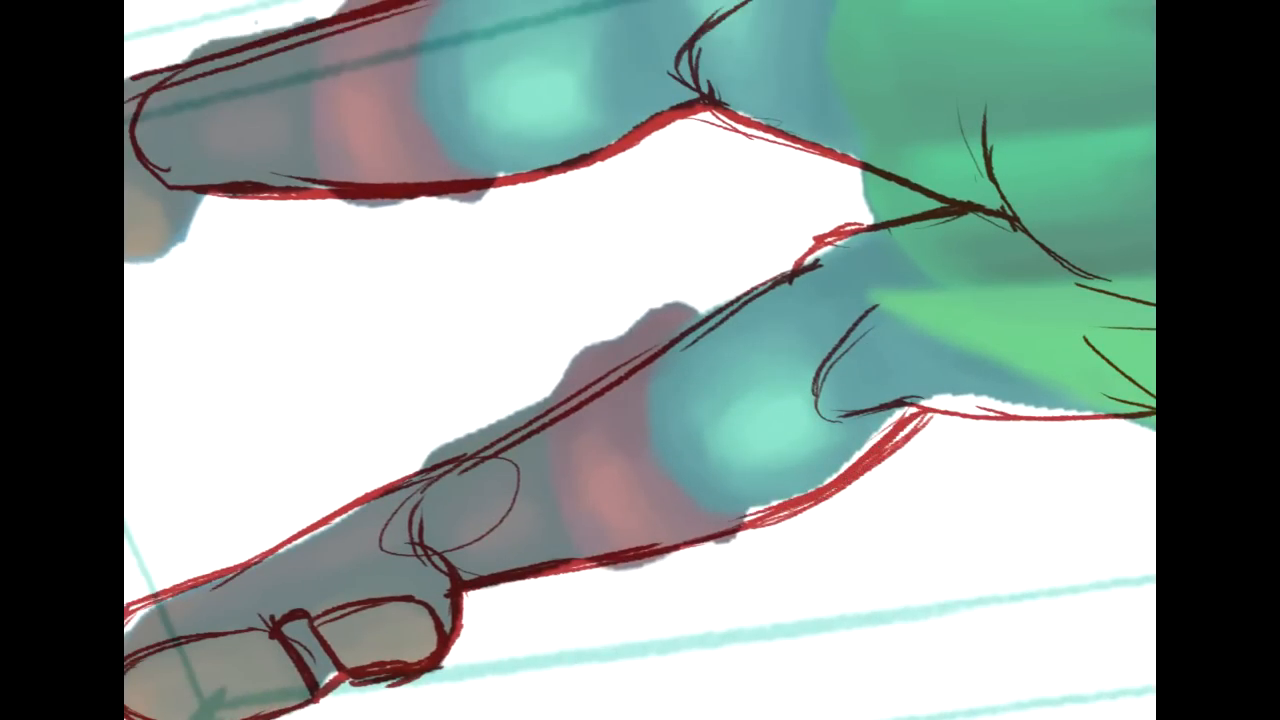
pyautogui.moveTo(835, 255)
pyautogui.mouseDown()
pyautogui.moveTo(771, 298)
pyautogui.moveTo(824, 261)
pyautogui.mouseUp()
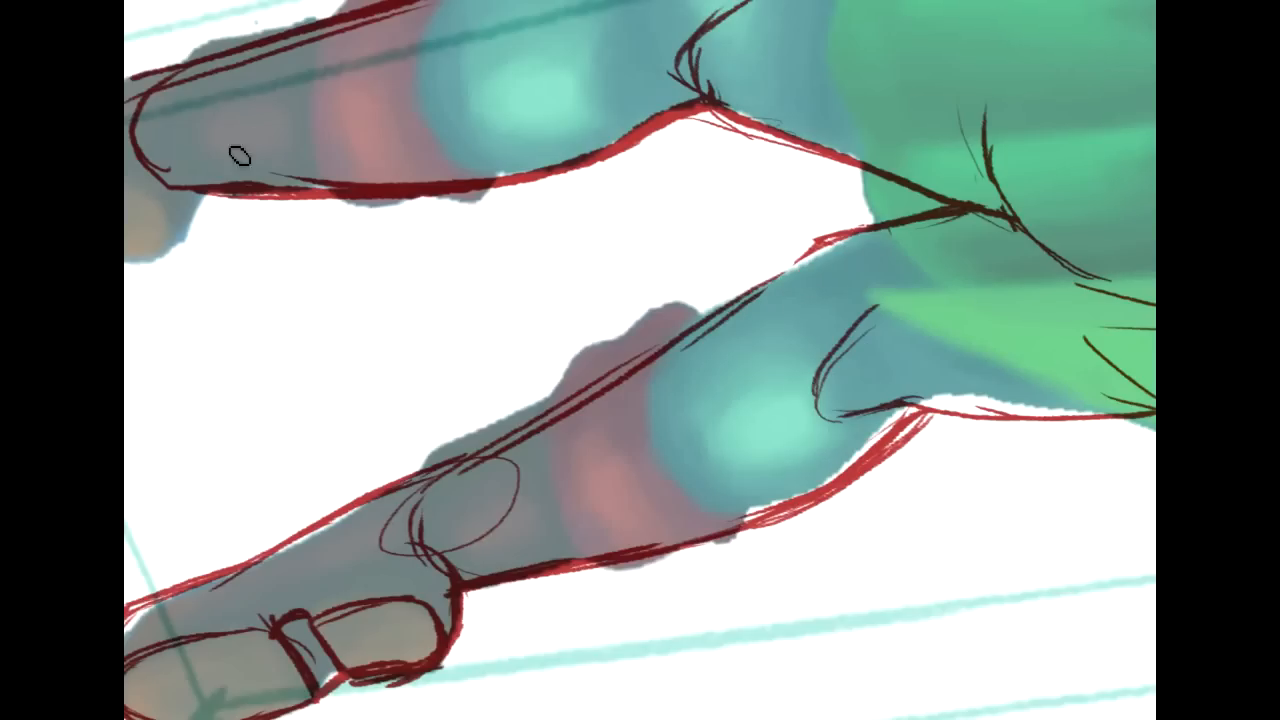
pyautogui.moveTo(770, 292); pyautogui.dragTo(862, 240)
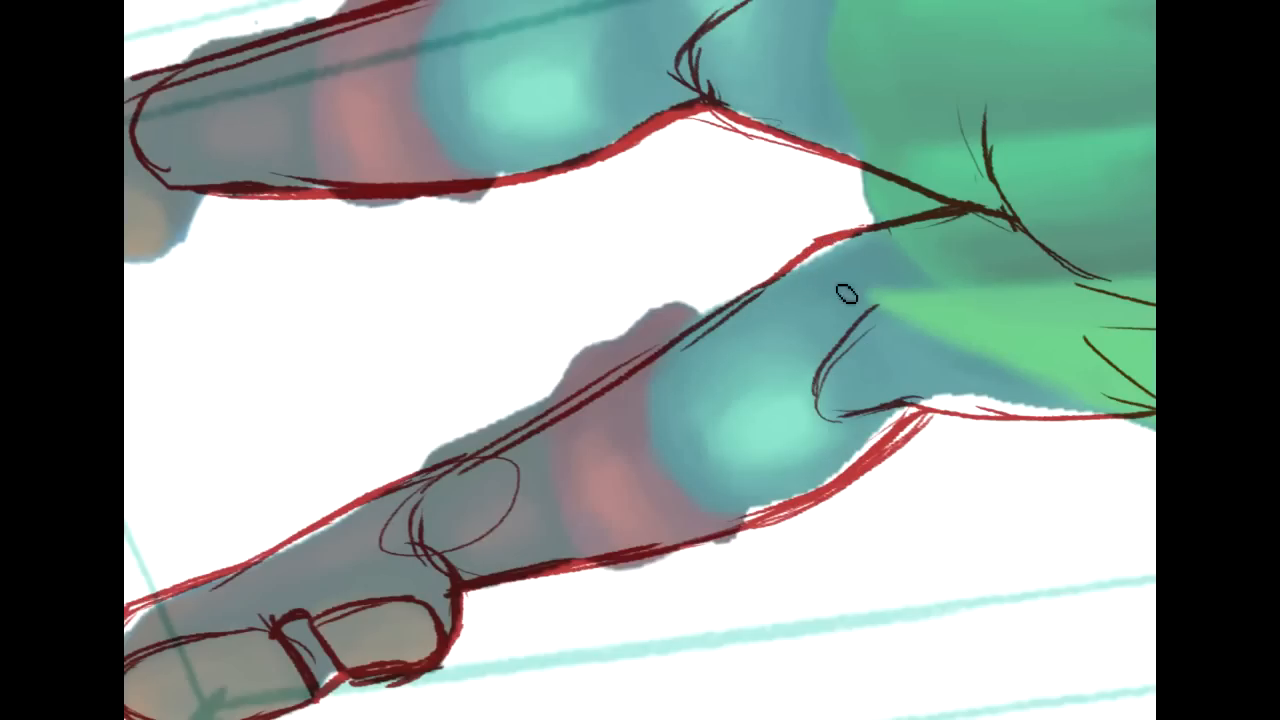
pyautogui.moveTo(906, 404); pyautogui.dragTo(798, 427)
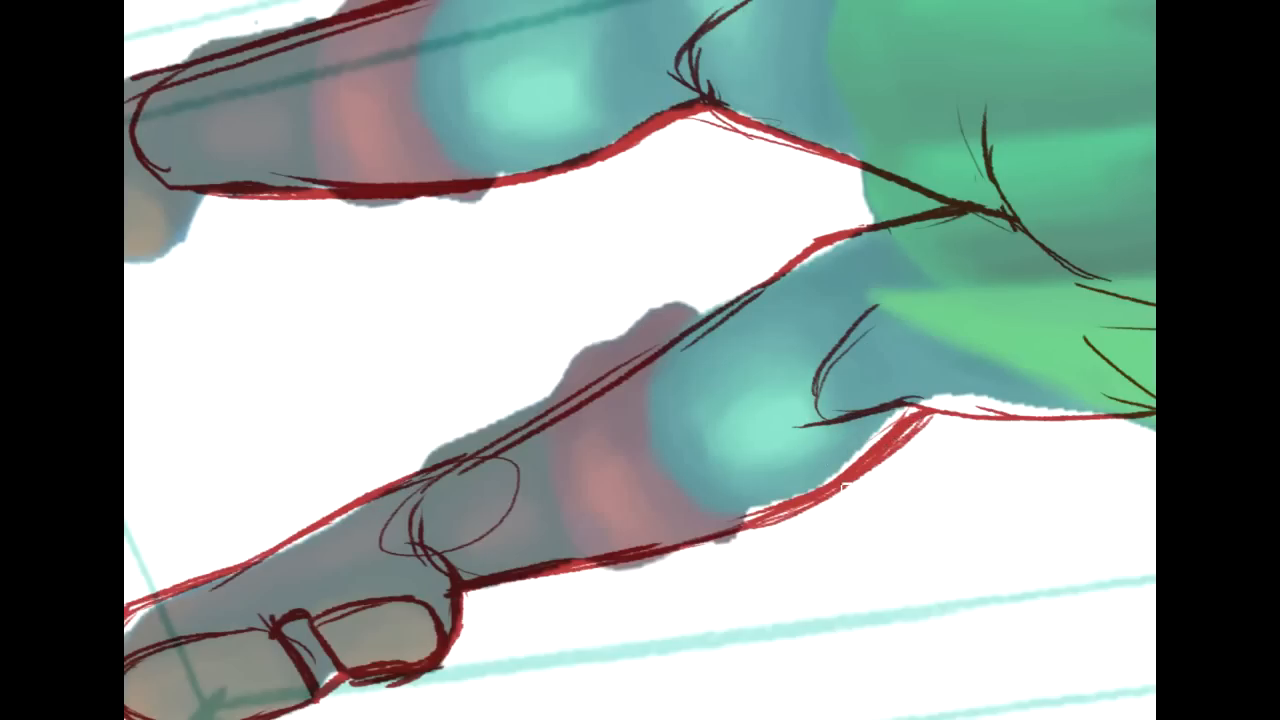
# Reshape the left foot's instep into a fuller curve and add a contour line running around the sole and heel.
pyautogui.moveTo(870, 40); pyautogui.dragTo(140, 20)
pyautogui.moveTo(160, 382)
pyautogui.mouseDown()
pyautogui.moveTo(260, 646)
pyautogui.moveTo(625, 715)
pyautogui.moveTo(1085, 414)
pyautogui.moveTo(1151, 418)
pyautogui.mouseUp()
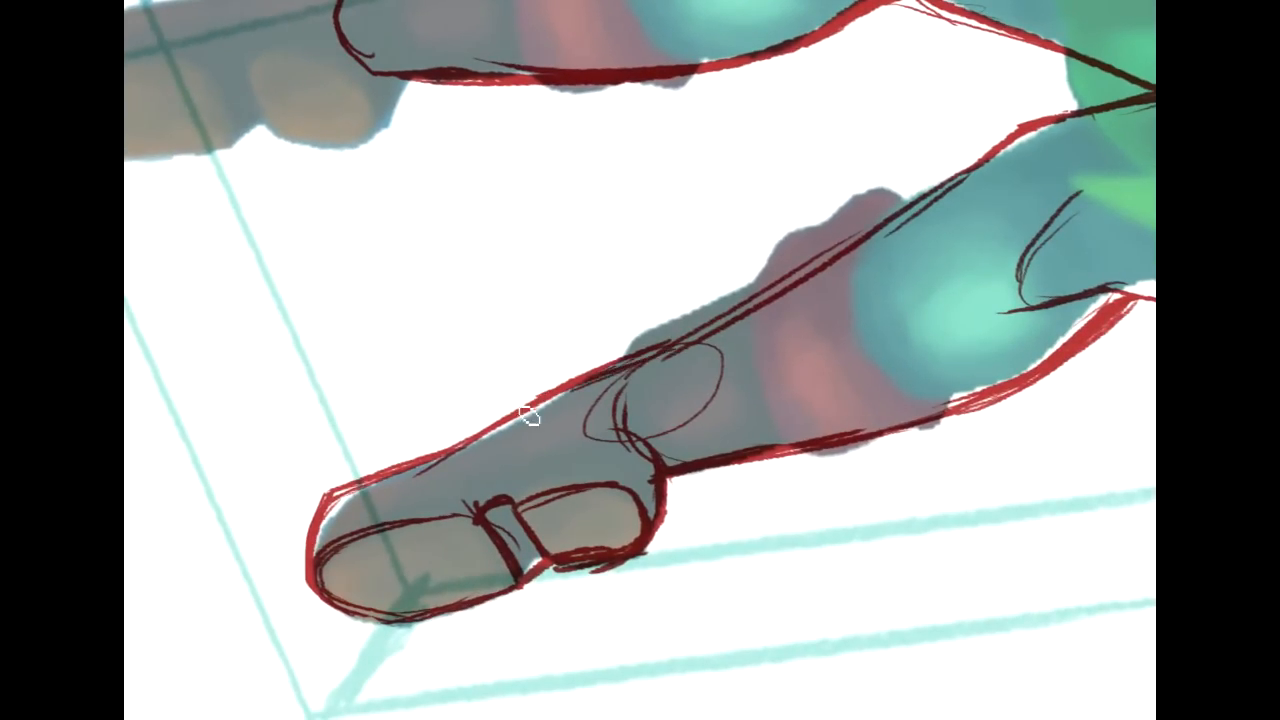
pyautogui.moveTo(557, 400)
pyautogui.mouseDown()
pyautogui.moveTo(381, 484)
pyautogui.moveTo(623, 380)
pyautogui.moveTo(523, 414)
pyautogui.moveTo(595, 374)
pyautogui.mouseUp()
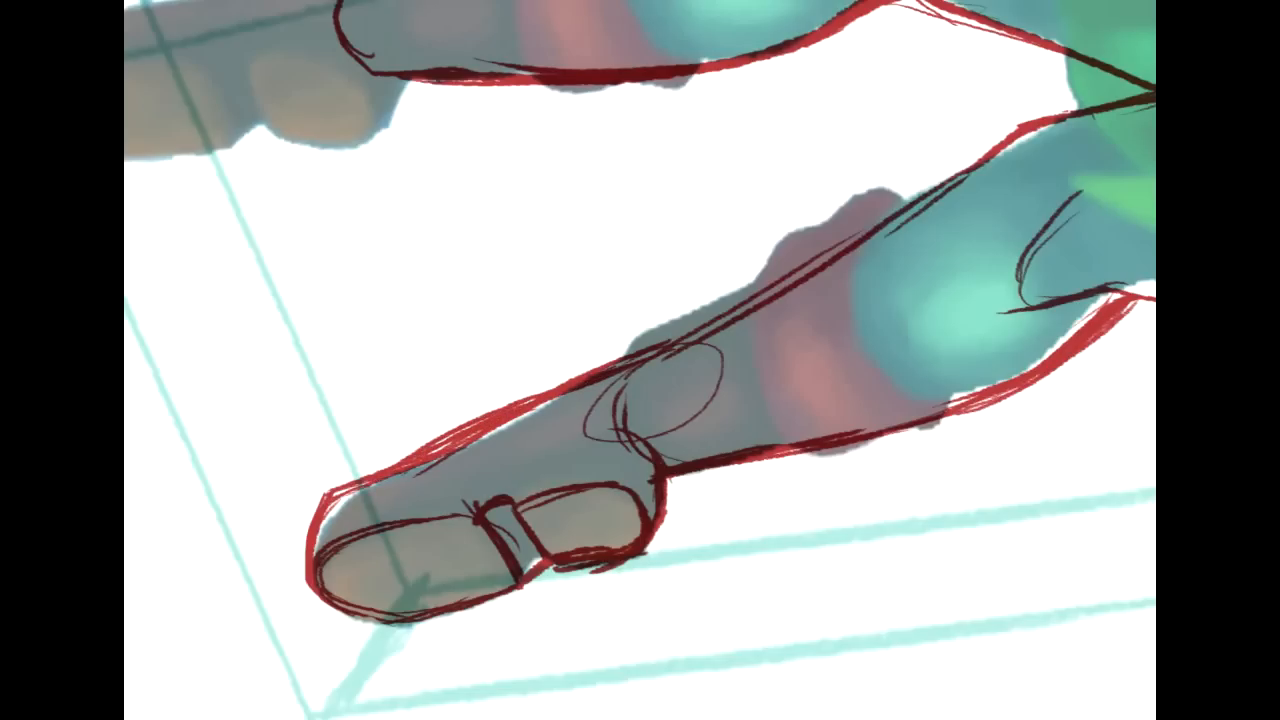
pyautogui.moveTo(538, 412)
pyautogui.mouseDown()
pyautogui.moveTo(406, 472)
pyautogui.moveTo(417, 480)
pyautogui.mouseUp()
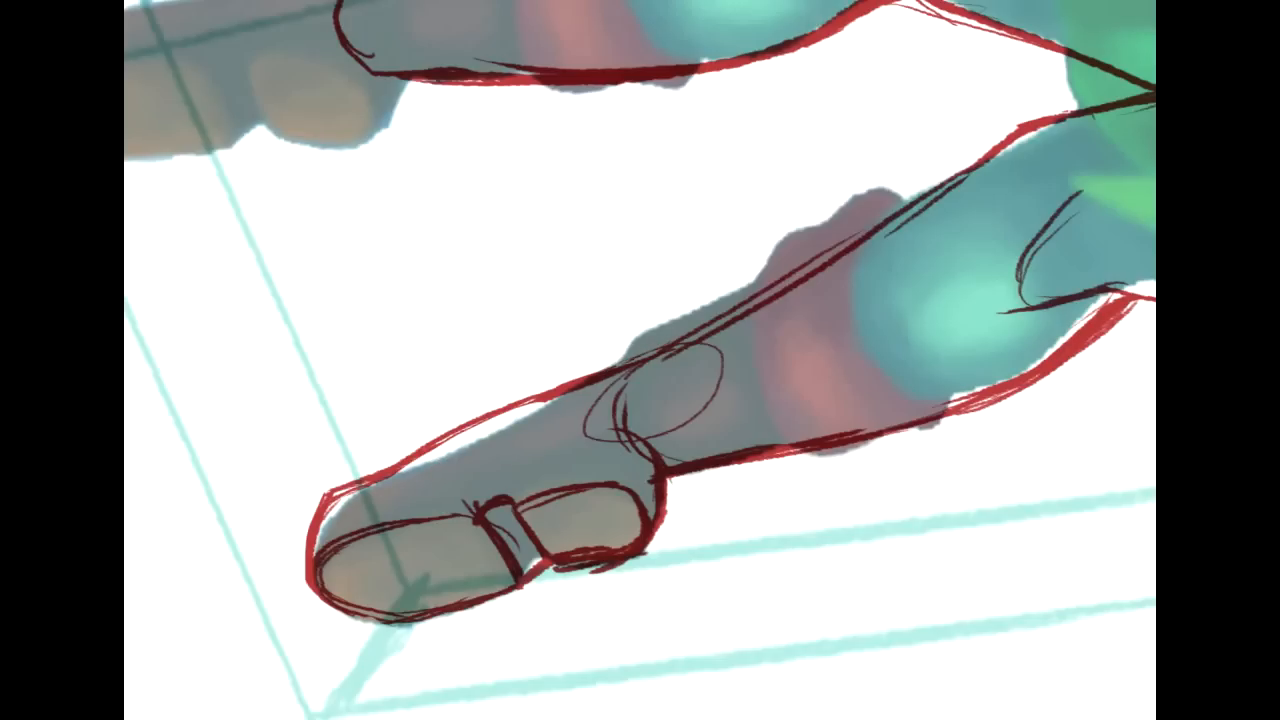
pyautogui.moveTo(324, 530)
pyautogui.mouseDown()
pyautogui.moveTo(393, 511)
pyautogui.moveTo(465, 503)
pyautogui.moveTo(376, 514)
pyautogui.moveTo(594, 461)
pyautogui.moveTo(547, 473)
pyautogui.moveTo(651, 478)
pyautogui.moveTo(631, 462)
pyautogui.moveTo(652, 535)
pyautogui.mouseUp()
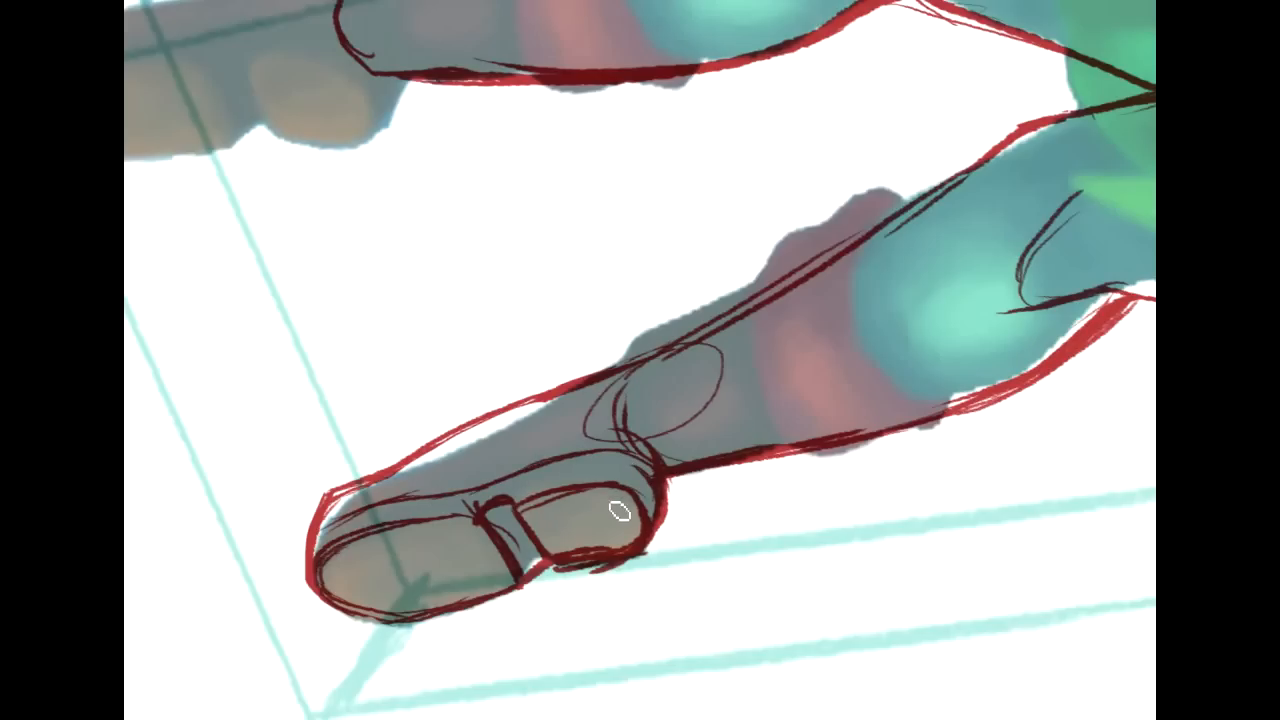
# Lasso the left foot and lower leg line art, transform it slightly smaller and shift it upward, then deselect.
pyautogui.moveTo(669, 224)
pyautogui.mouseDown()
pyautogui.moveTo(690, 226)
pyautogui.moveTo(820, 409)
pyautogui.moveTo(820, 494)
pyautogui.moveTo(803, 532)
pyautogui.mouseUp()
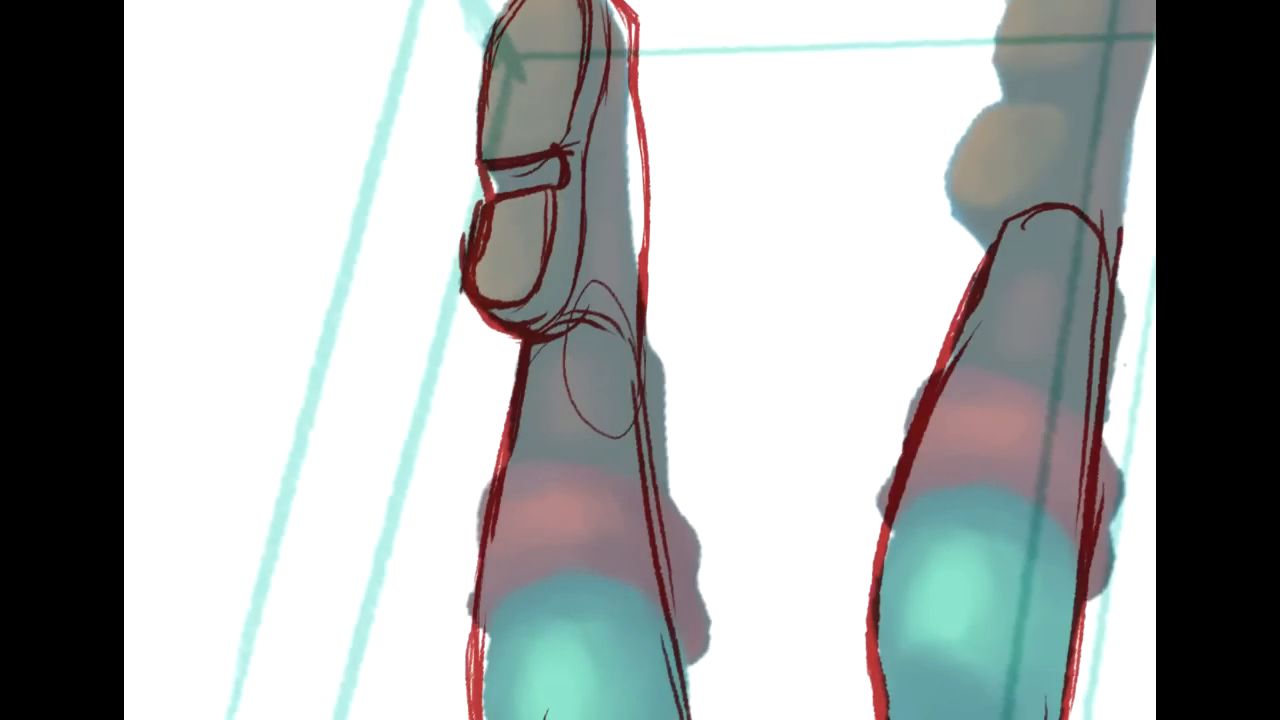
pyautogui.hotkey('ctrl', '-')
pyautogui.hotkey('ctrl', '-')
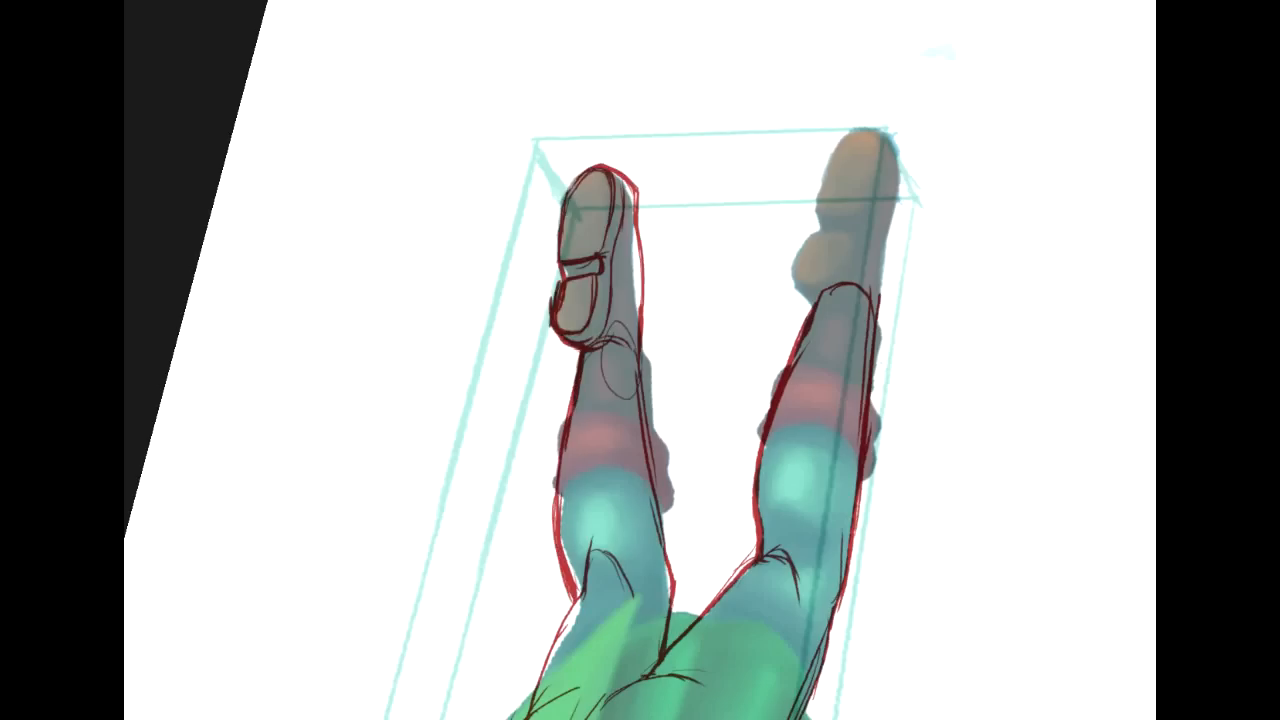
pyautogui.moveTo(750, 650); pyautogui.dragTo(518, 69)
pyautogui.moveTo(540, 370)
pyautogui.mouseDown()
pyautogui.moveTo(677, 184)
pyautogui.moveTo(504, 701)
pyautogui.mouseUp()
pyautogui.moveTo(520, 330)
pyautogui.mouseDown()
pyautogui.moveTo(767, 460)
pyautogui.moveTo(757, 492)
pyautogui.mouseUp()
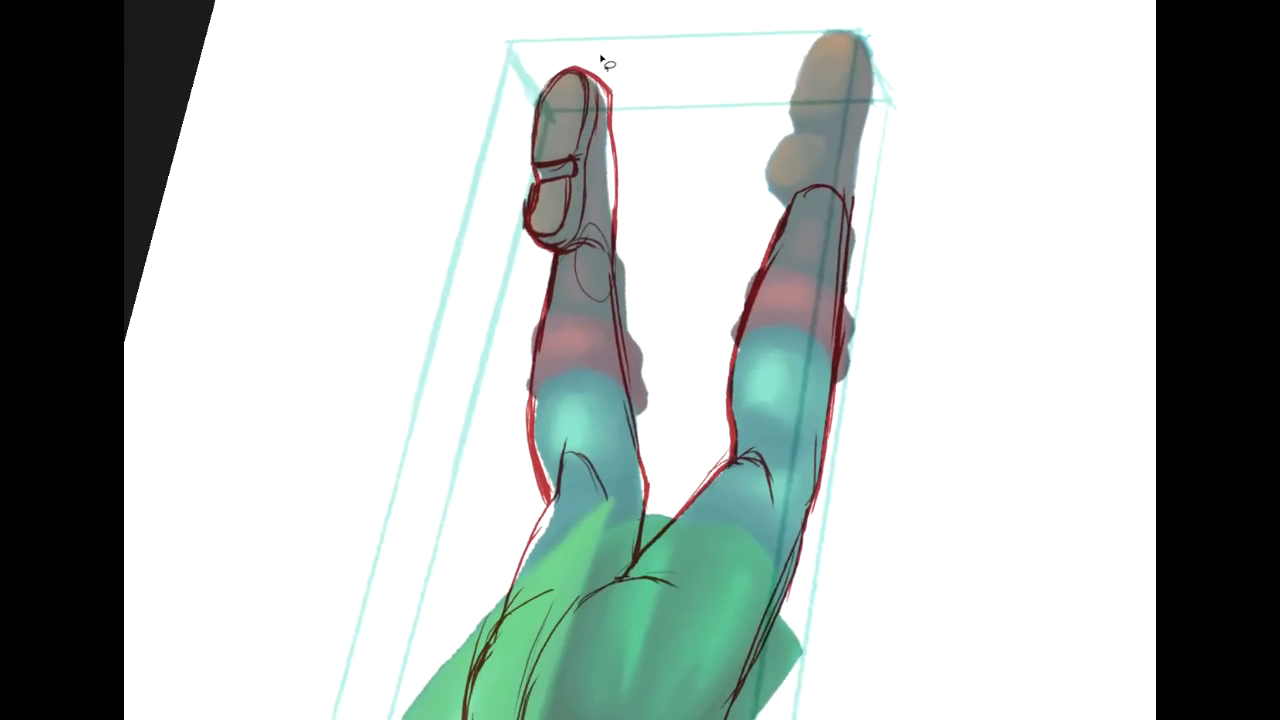
pyautogui.moveTo(513, 117)
pyautogui.mouseDown()
pyautogui.moveTo(612, 28)
pyautogui.moveTo(670, 137)
pyautogui.mouseUp()
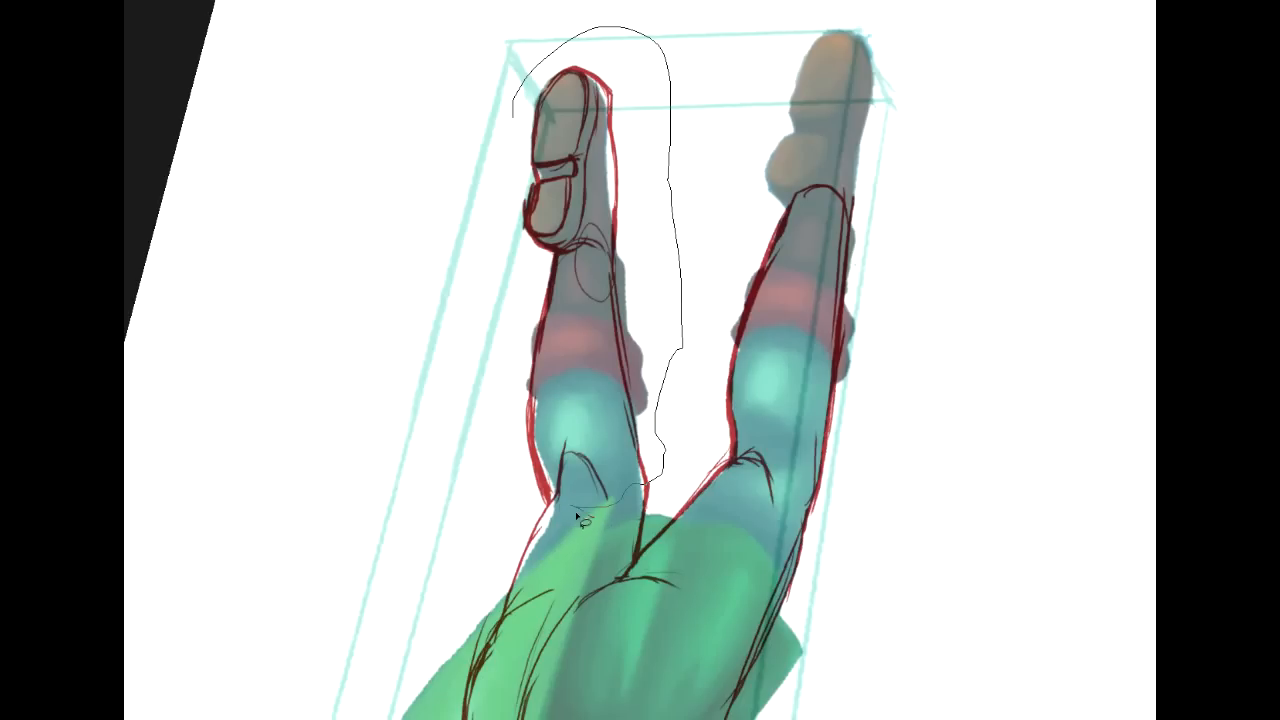
pyautogui.moveTo(540, 508)
pyautogui.mouseDown()
pyautogui.moveTo(457, 317)
pyautogui.moveTo(514, 108)
pyautogui.mouseUp()
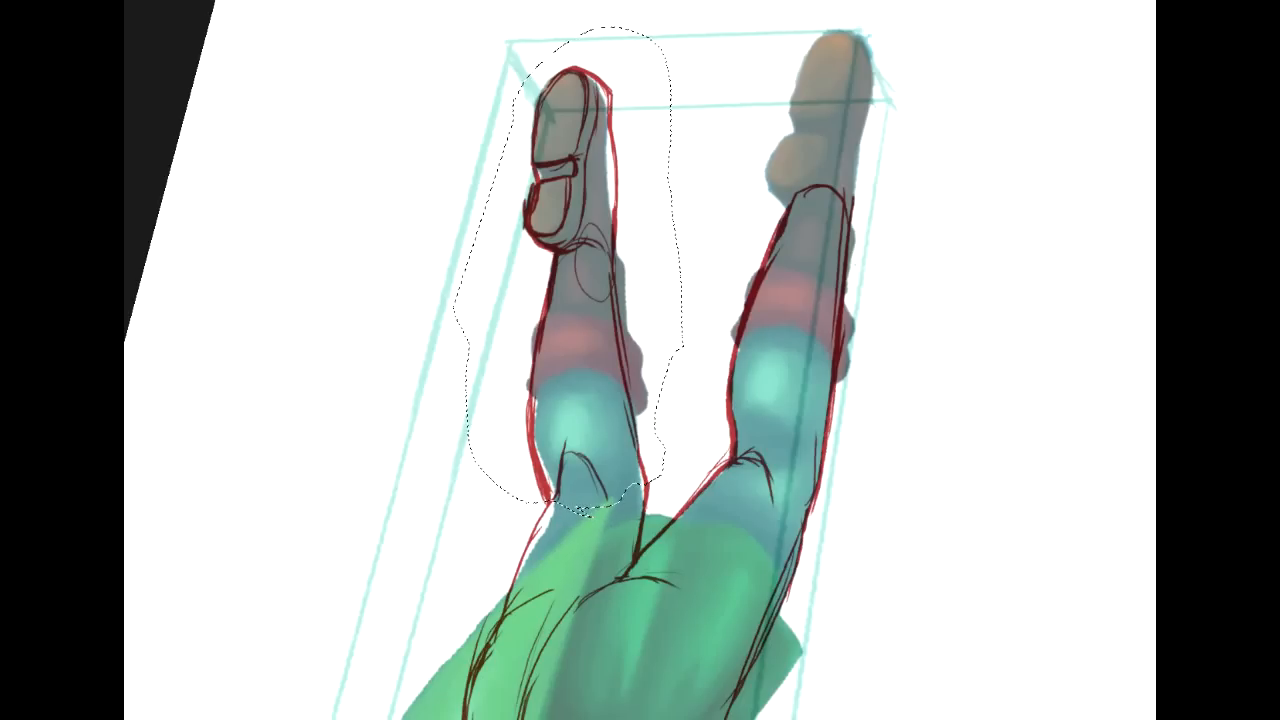
pyautogui.hotkey('ctrl', 't')
pyautogui.moveTo(651, 33); pyautogui.dragTo(648, 51)
pyautogui.moveTo(588, 139)
pyautogui.mouseDown()
pyautogui.moveTo(592, 102)
pyautogui.moveTo(578, 117)
pyautogui.mouseUp()
pyautogui.press('Return')
pyautogui.hotkey('ctrl', 'd')
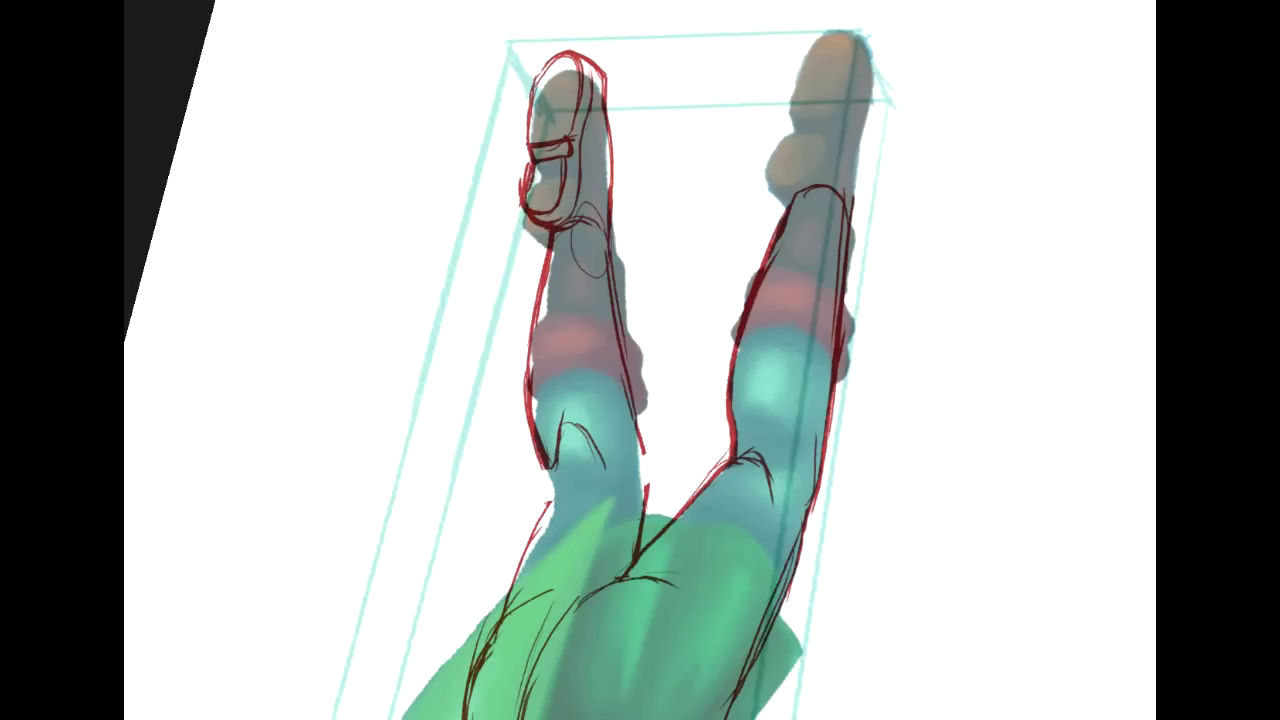
# Redraw the left thigh contours to meet the moved lower leg, and erase the foot's sole, heel and ankle lines.
pyautogui.moveTo(562, 486)
pyautogui.mouseDown()
pyautogui.moveTo(511, 646)
pyautogui.moveTo(508, 598)
pyautogui.mouseUp()
pyautogui.moveTo(644, 456); pyautogui.dragTo(652, 495)
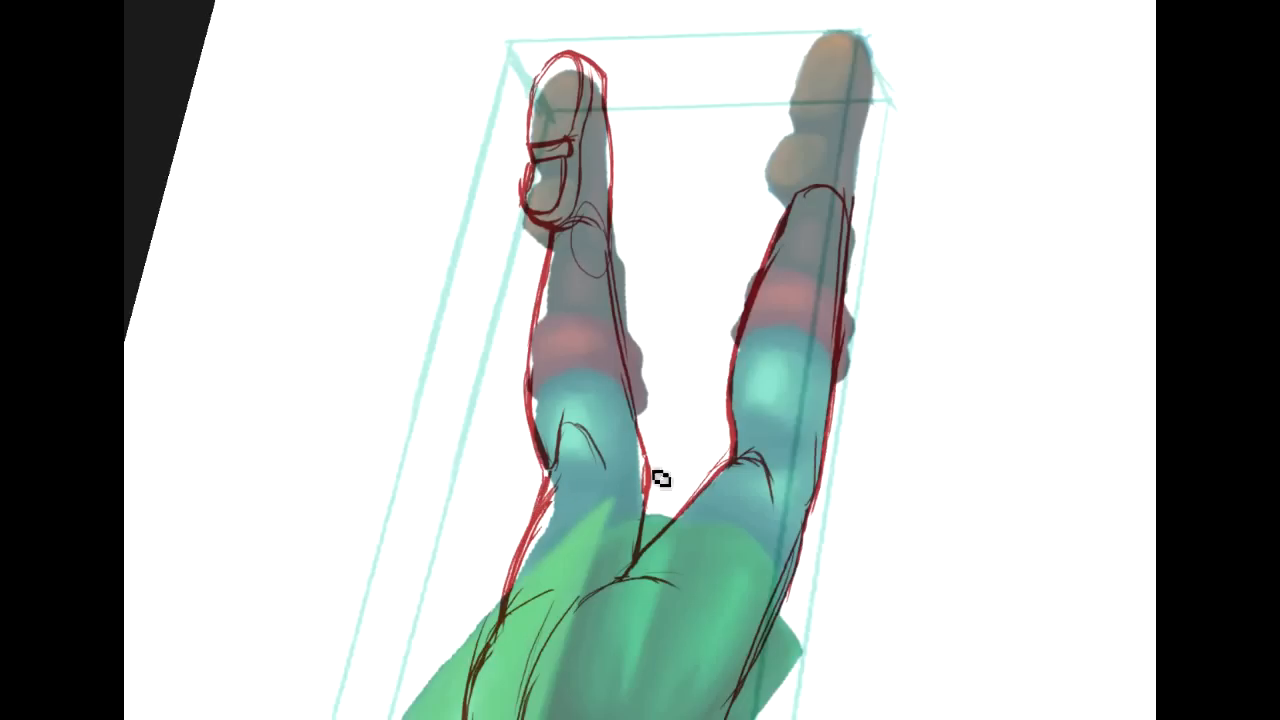
pyautogui.moveTo(600, 680)
pyautogui.mouseDown()
pyautogui.moveTo(731, 90)
pyautogui.moveTo(708, 16)
pyautogui.moveTo(404, 700)
pyautogui.mouseUp()
pyautogui.moveTo(827, 423); pyautogui.dragTo(1017, 423)
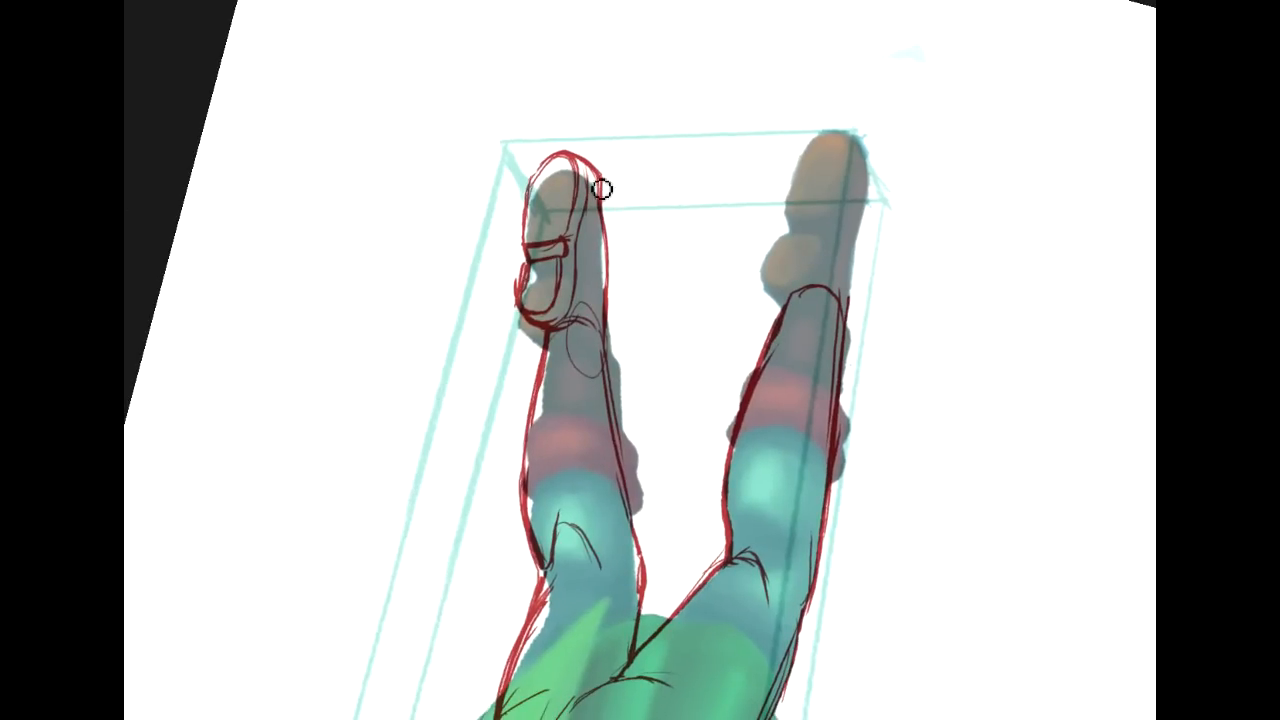
pyautogui.moveTo(563, 312); pyautogui.dragTo(535, 292)
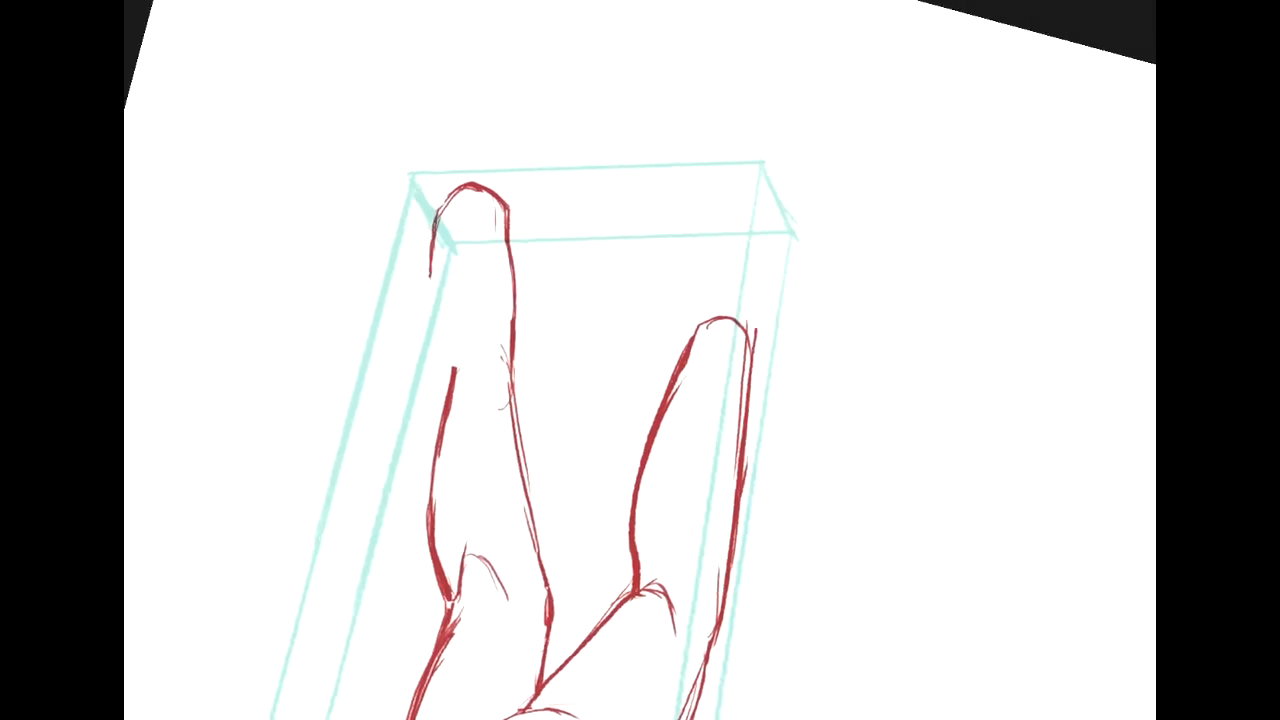
pyautogui.scroll(-8, 640, 360)
pyautogui.scroll(-4, 640, 360)
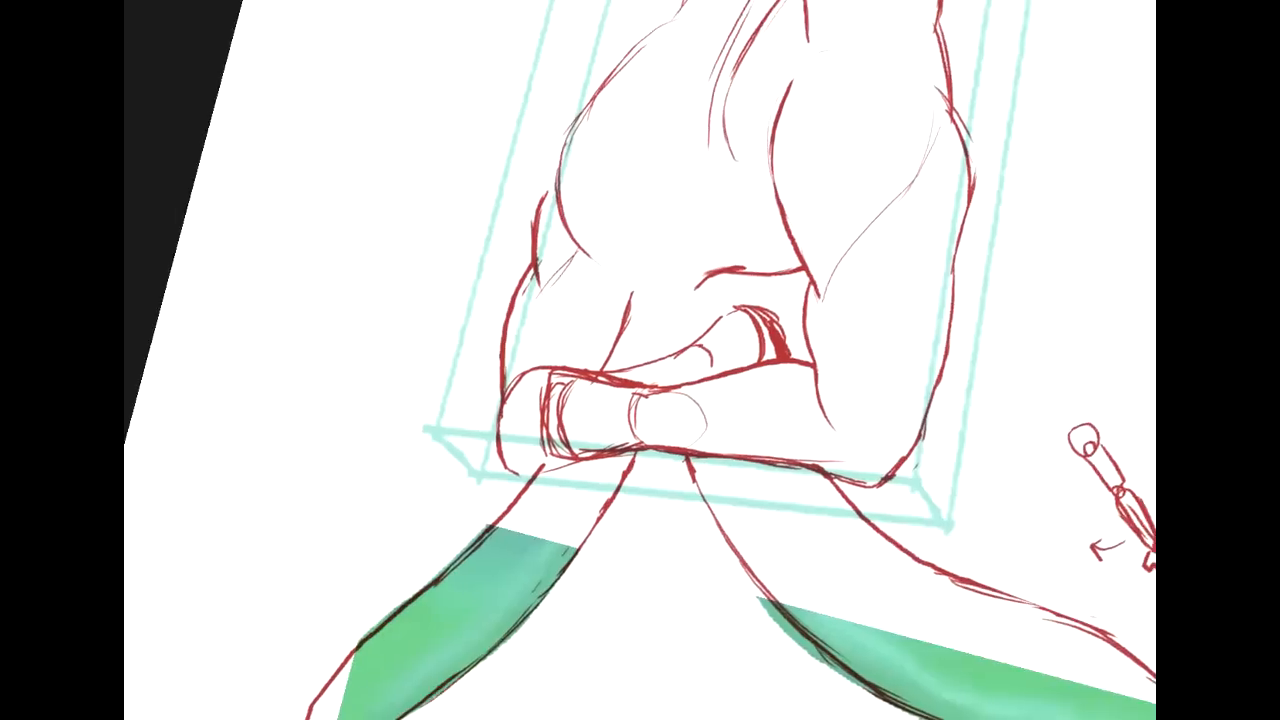
# Draw the gluteal fold across the buttocks above the thighs and thicken the curved crease between them.
pyautogui.scroll(5, 640, 360)
pyautogui.moveTo(732, 5)
pyautogui.mouseDown()
pyautogui.moveTo(810, 482)
pyautogui.moveTo(701, 502)
pyautogui.moveTo(775, 352)
pyautogui.moveTo(755, 288)
pyautogui.mouseUp()
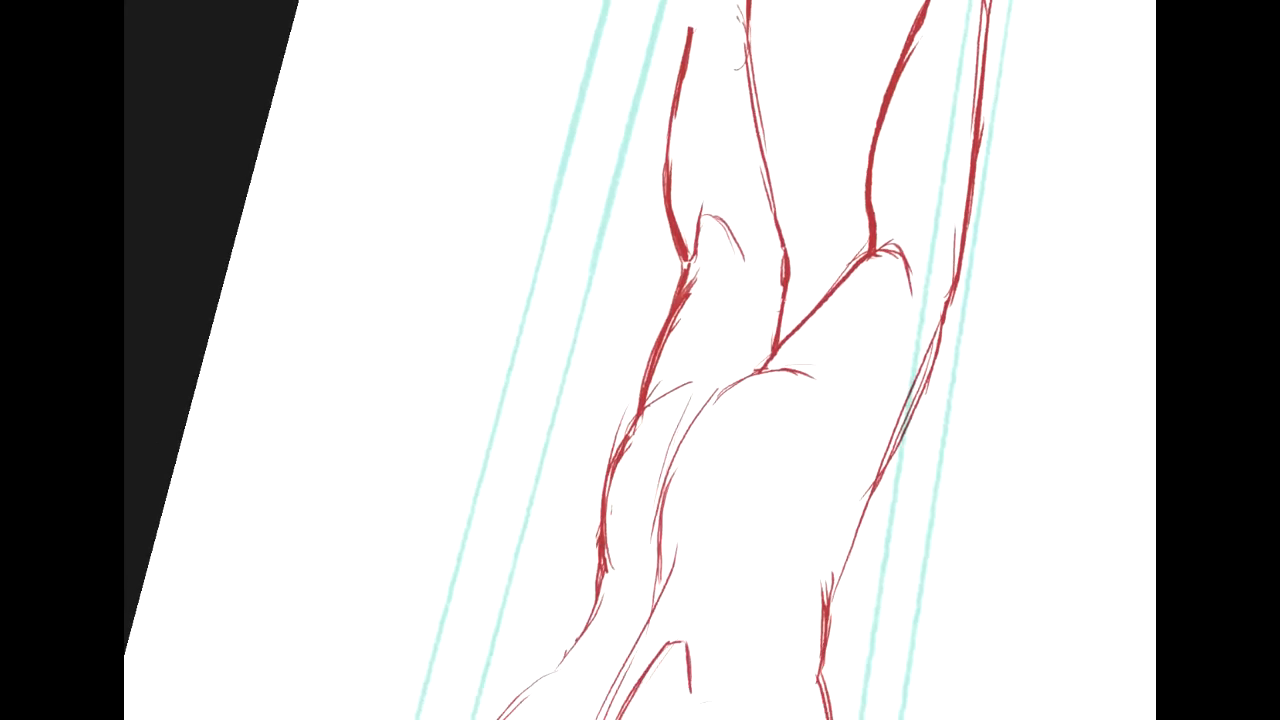
pyautogui.moveTo(642, 406)
pyautogui.mouseDown()
pyautogui.moveTo(869, 390)
pyautogui.moveTo(679, 399)
pyautogui.moveTo(866, 377)
pyautogui.mouseUp()
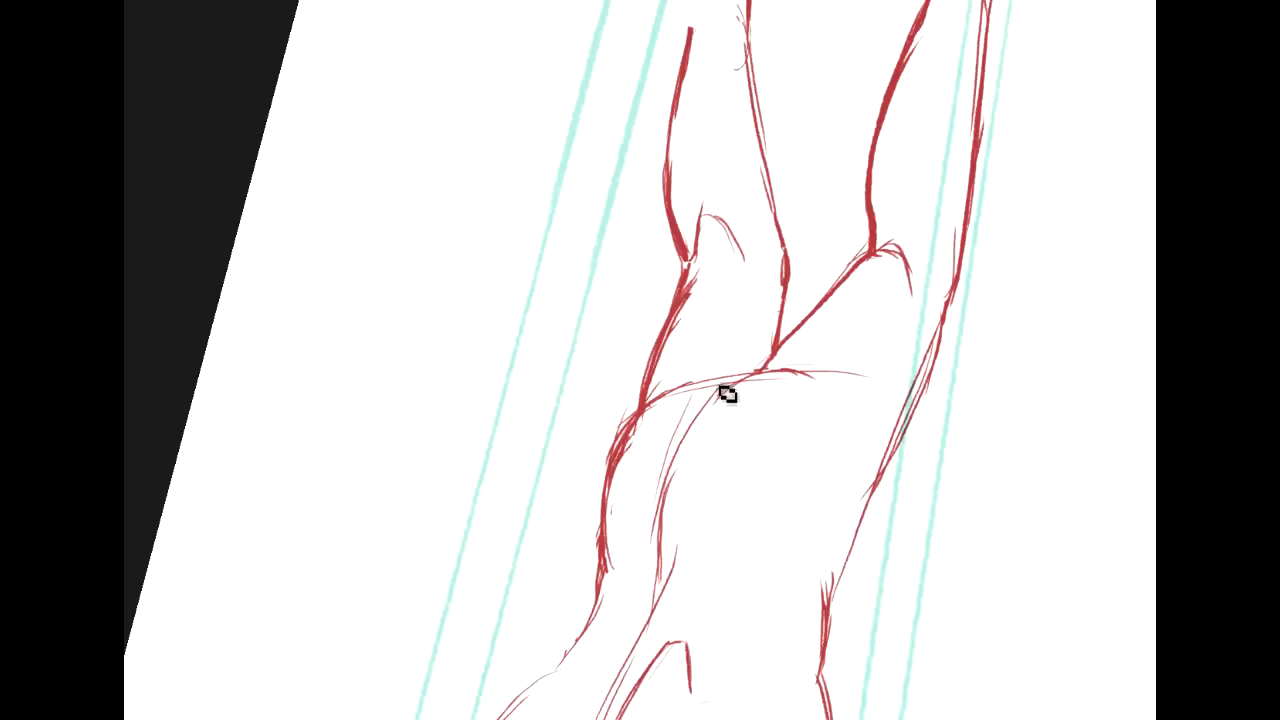
pyautogui.moveTo(717, 393); pyautogui.dragTo(669, 523)
pyautogui.moveTo(714, 406); pyautogui.dragTo(785, 386)
pyautogui.moveTo(694, 400); pyautogui.dragTo(796, 386)
pyautogui.moveTo(664, 540); pyautogui.dragTo(671, 491)
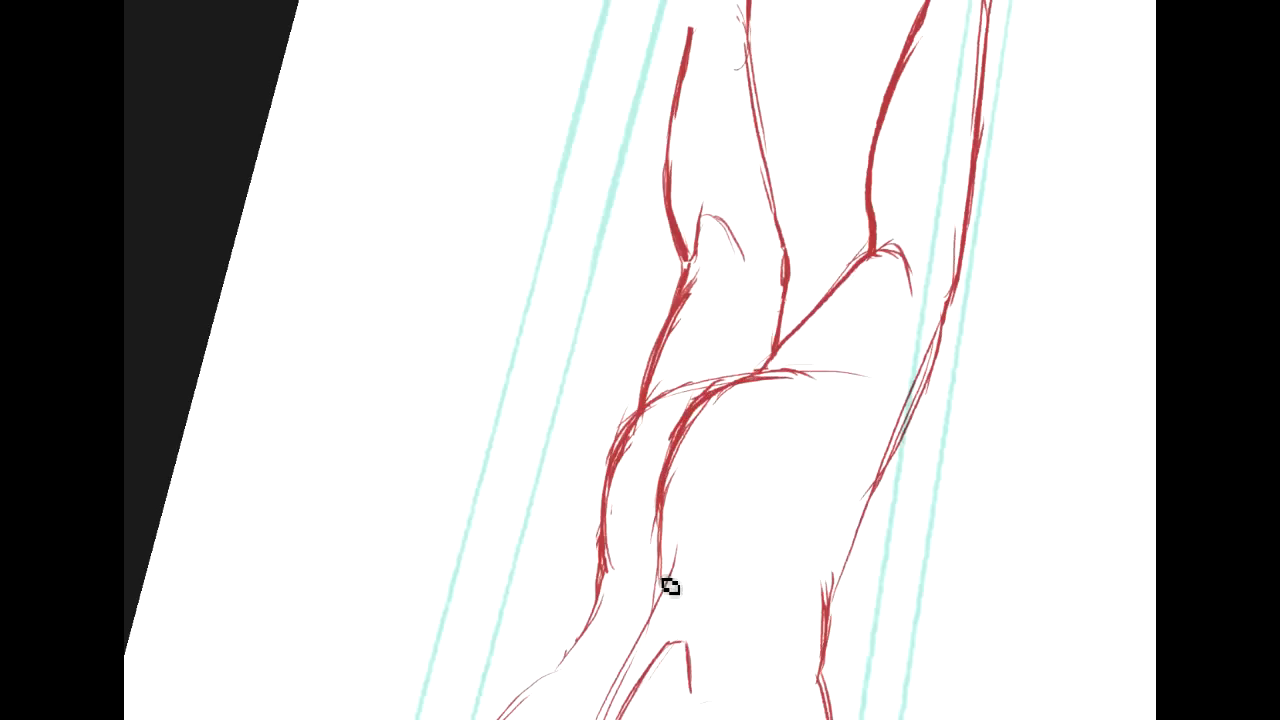
# Sketch a small triangle for the sacrum where the crease between the buttocks meets the lower back.
pyautogui.moveTo(664, 578)
pyautogui.mouseDown()
pyautogui.moveTo(623, 621)
pyautogui.moveTo(662, 577)
pyautogui.mouseUp()
pyautogui.moveTo(625, 620); pyautogui.dragTo(686, 608)
pyautogui.hotkey('ctrl', 'z')
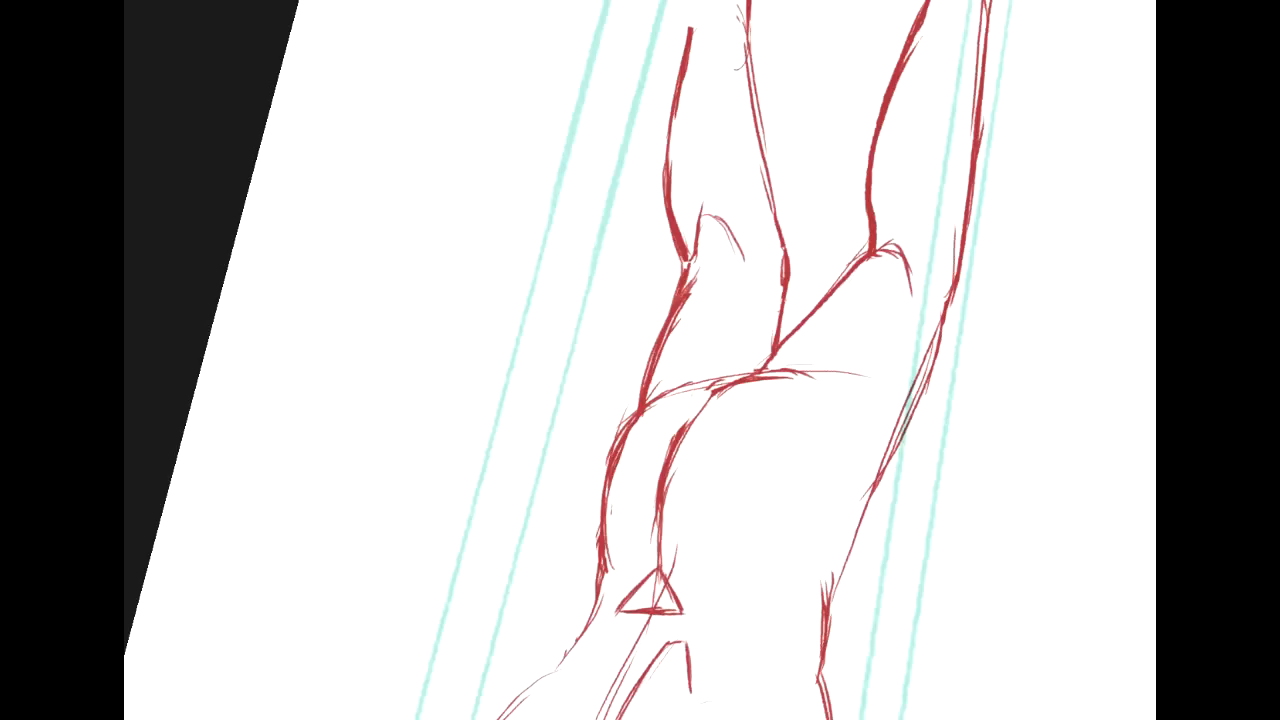
# Start a small torso diagram beside the figure with a centre line, shoulder line, neck, rounded shoulders and tapering ribcage.
pyautogui.moveTo(900, 520); pyautogui.dragTo(597, 315)
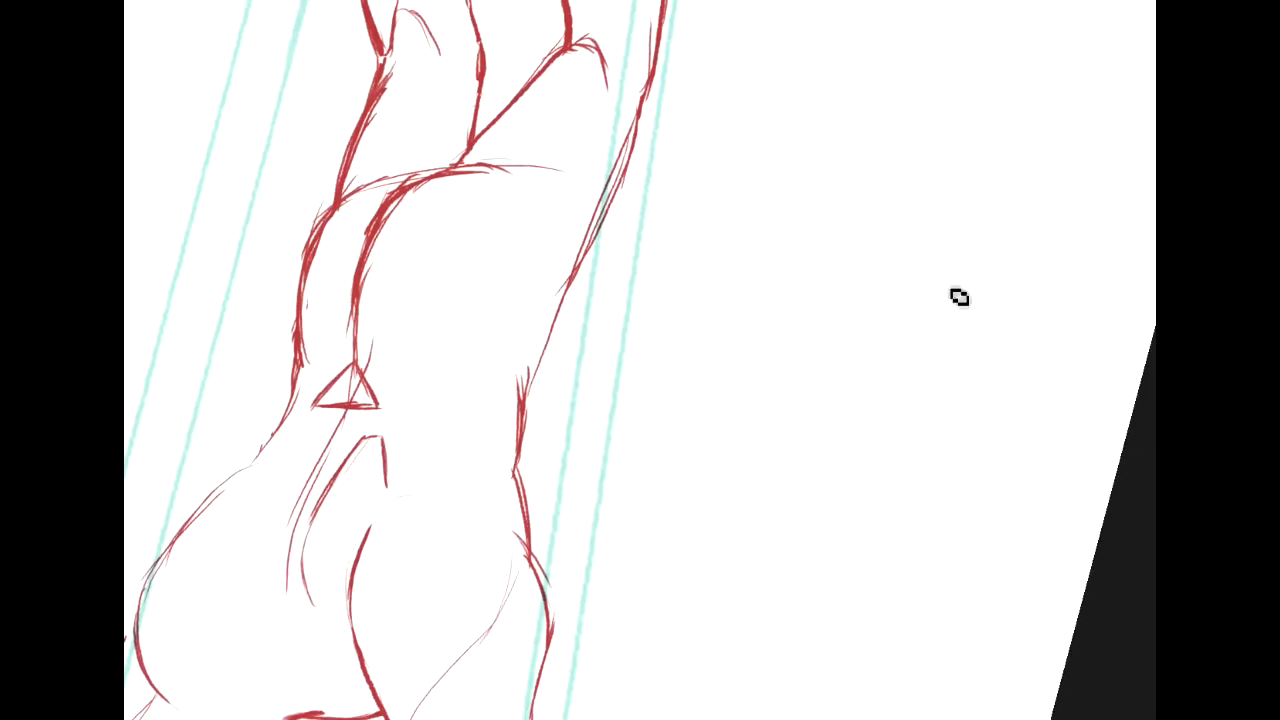
pyautogui.moveTo(876, 284); pyautogui.dragTo(876, 510)
pyautogui.moveTo(789, 295); pyautogui.dragTo(1019, 296)
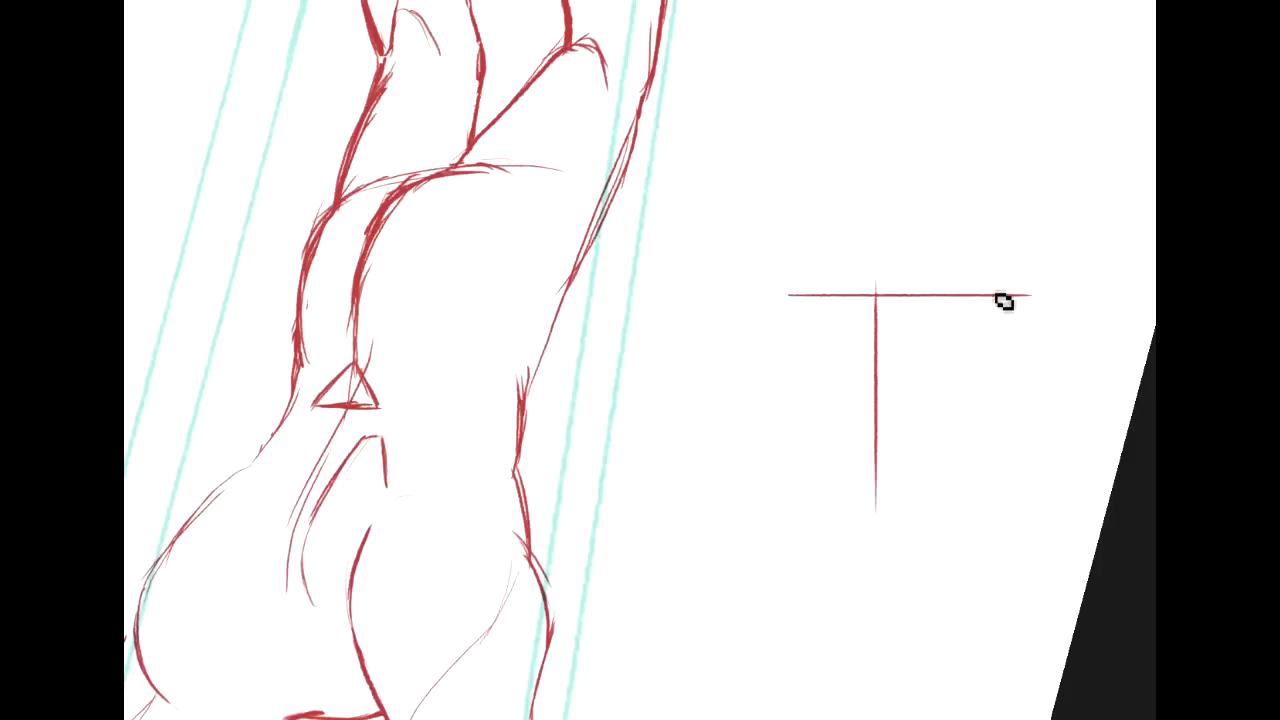
pyautogui.moveTo(854, 295)
pyautogui.mouseDown()
pyautogui.moveTo(858, 262)
pyautogui.moveTo(895, 258)
pyautogui.moveTo(816, 296)
pyautogui.mouseUp()
pyautogui.moveTo(896, 278); pyautogui.dragTo(921, 297)
pyautogui.moveTo(805, 306); pyautogui.dragTo(782, 358)
pyautogui.moveTo(920, 296)
pyautogui.mouseDown()
pyautogui.moveTo(950, 312)
pyautogui.moveTo(952, 360)
pyautogui.mouseUp()
pyautogui.moveTo(798, 362)
pyautogui.mouseDown()
pyautogui.moveTo(828, 426)
pyautogui.moveTo(918, 425)
pyautogui.mouseUp()
pyautogui.moveTo(957, 349); pyautogui.dragTo(922, 418)
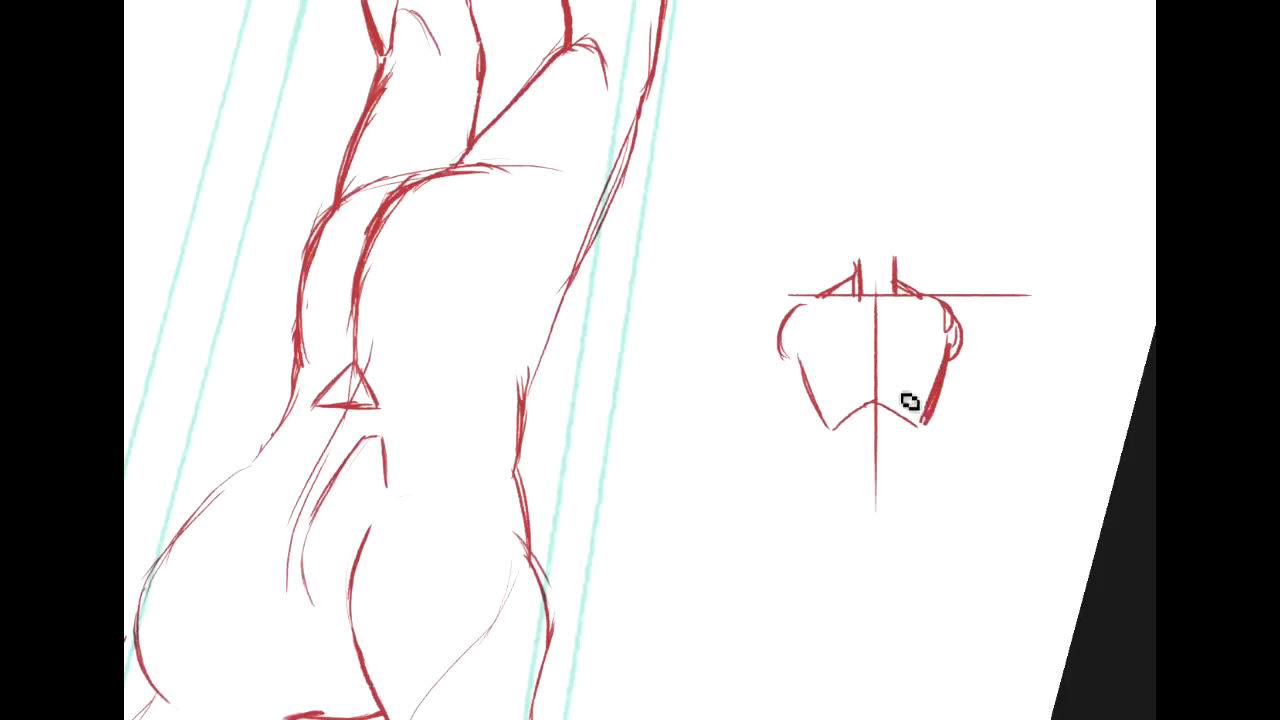
# Extend the torso diagram with the waist and hip sides, a horizontal line across the hips and a longer centre line.
pyautogui.moveTo(820, 428); pyautogui.dragTo(912, 490)
pyautogui.moveTo(927, 428)
pyautogui.mouseDown()
pyautogui.moveTo(888, 503)
pyautogui.moveTo(923, 490)
pyautogui.mouseUp()
pyautogui.moveTo(826, 465); pyautogui.dragTo(820, 566)
pyautogui.moveTo(927, 476); pyautogui.dragTo(938, 546)
pyautogui.moveTo(798, 566); pyautogui.dragTo(890, 569)
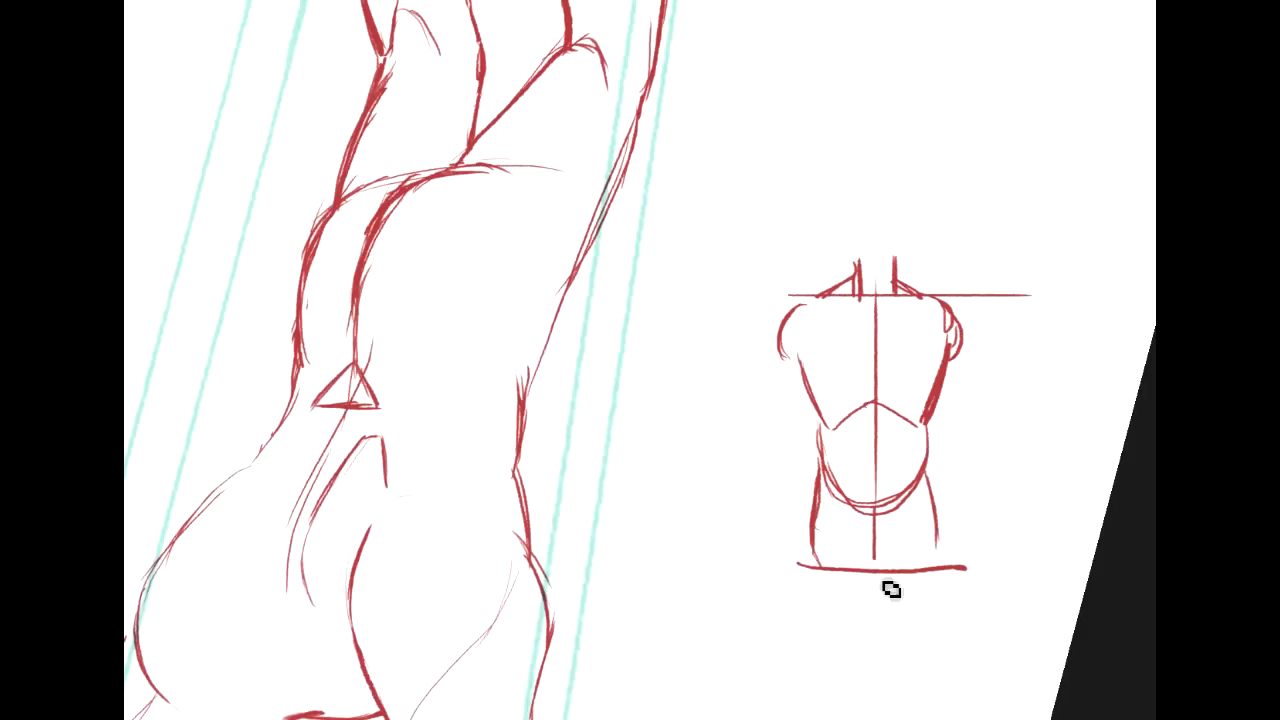
pyautogui.moveTo(801, 542); pyautogui.dragTo(803, 576)
pyautogui.moveTo(875, 500); pyautogui.dragTo(875, 660)
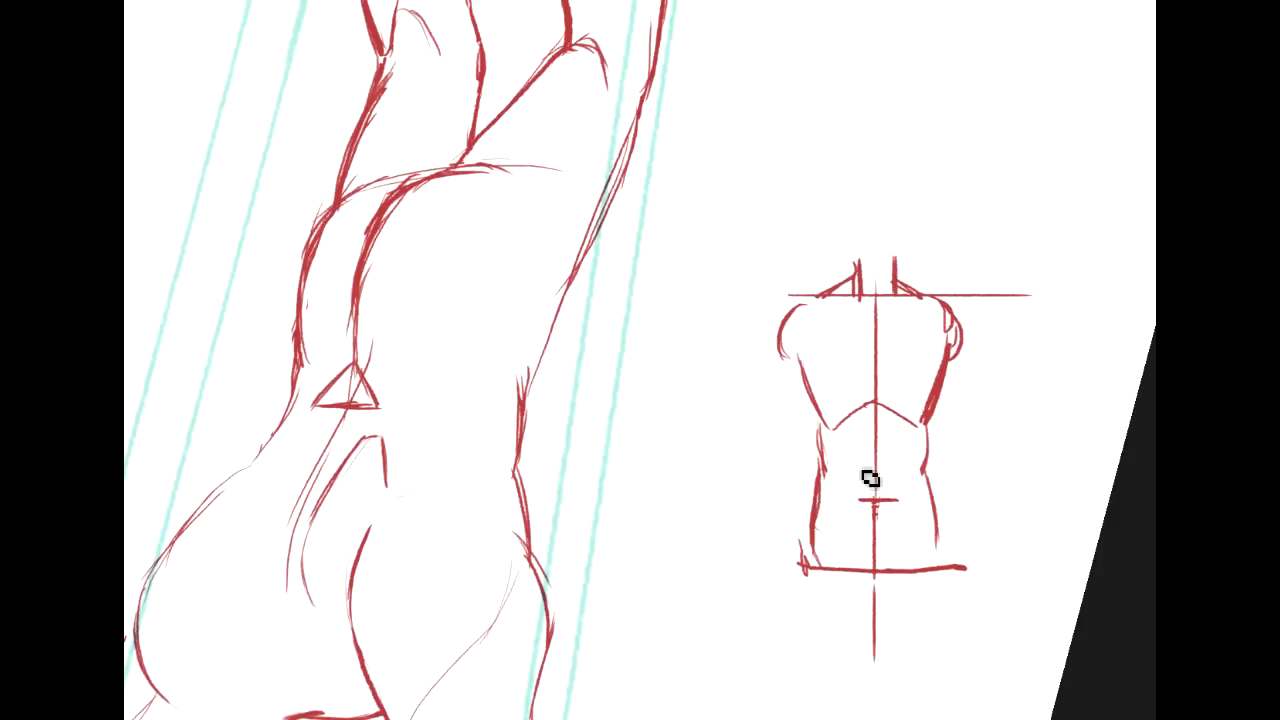
# Add an inverted sacrum triangle to the torso diagram and short curves marking the hip on each side.
pyautogui.moveTo(865, 487)
pyautogui.mouseDown()
pyautogui.moveTo(894, 486)
pyautogui.moveTo(877, 488)
pyautogui.mouseUp()
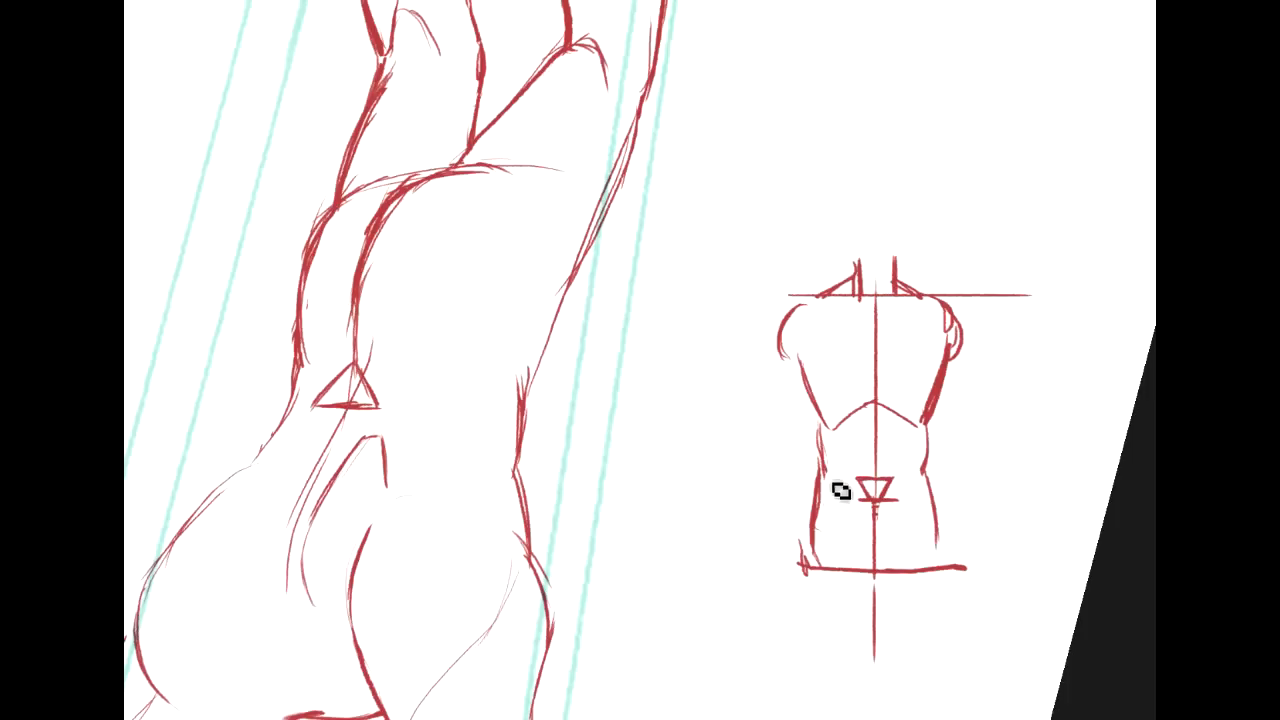
pyautogui.moveTo(820, 497); pyautogui.dragTo(842, 513)
pyautogui.moveTo(932, 497)
pyautogui.mouseDown()
pyautogui.moveTo(905, 513)
pyautogui.moveTo(940, 499)
pyautogui.mouseUp()
pyautogui.moveTo(933, 437); pyautogui.dragTo(941, 498)
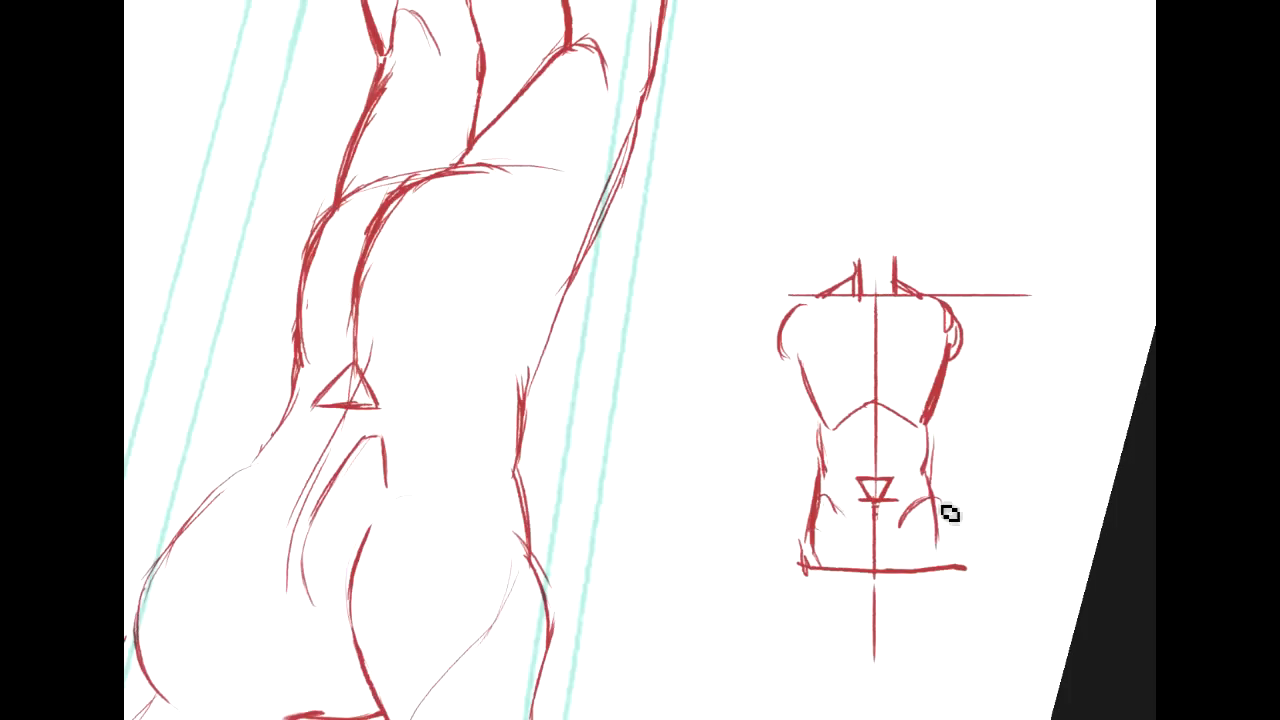
# Draw vertical guides from the diagram's shoulders to its hip line and reinforce the lower lines around the sacrum and hips.
pyautogui.moveTo(790, 340); pyautogui.dragTo(790, 580)
pyautogui.hotkey('ctrl', 'z')
pyautogui.moveTo(798, 358); pyautogui.dragTo(800, 565)
pyautogui.moveTo(955, 565); pyautogui.dragTo(950, 342)
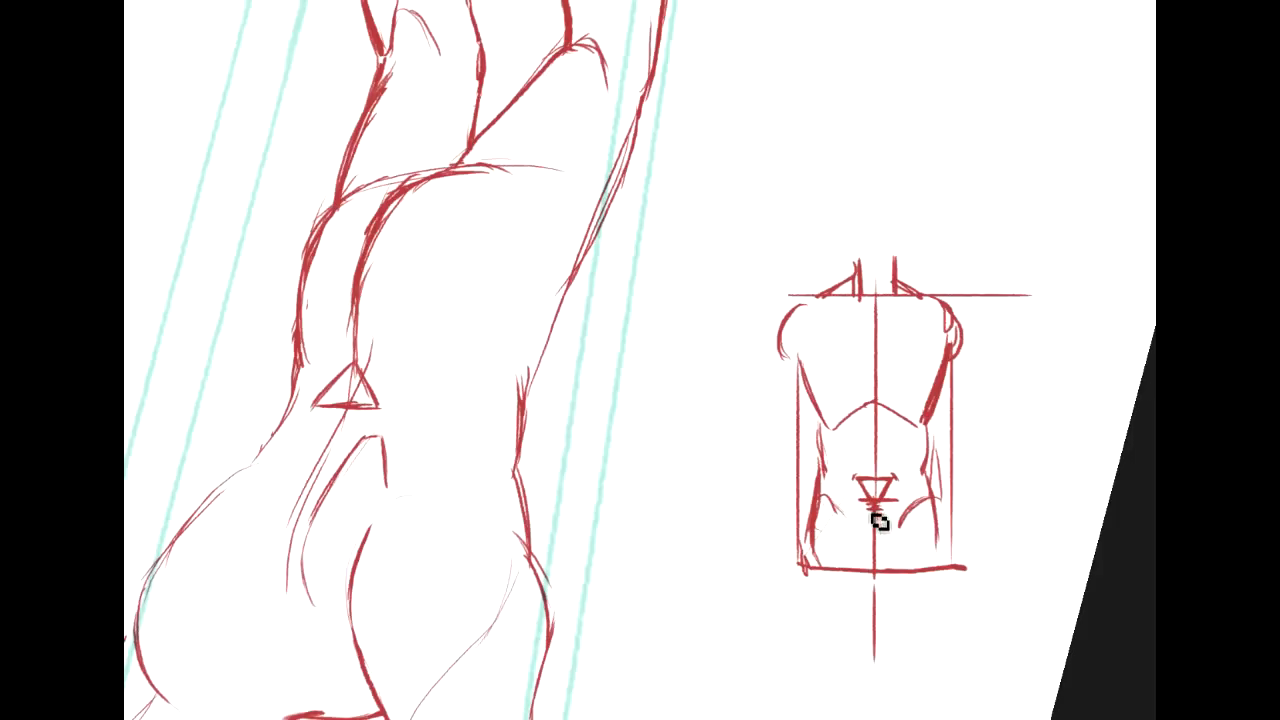
pyautogui.moveTo(868, 507)
pyautogui.mouseDown()
pyautogui.moveTo(898, 547)
pyautogui.moveTo(887, 537)
pyautogui.moveTo(881, 599)
pyautogui.moveTo(886, 583)
pyautogui.moveTo(810, 581)
pyautogui.moveTo(960, 571)
pyautogui.mouseUp()
# Draw the curved upper border of the buttocks across the figure's lower back, arching over the crease to both sides of the waist.
pyautogui.moveTo(550, 400)
pyautogui.mouseDown()
pyautogui.moveTo(712, 509)
pyautogui.moveTo(667, 545)
pyautogui.moveTo(890, 312)
pyautogui.moveTo(928, 203)
pyautogui.moveTo(820, 503)
pyautogui.moveTo(834, 371)
pyautogui.moveTo(792, 447)
pyautogui.mouseUp()
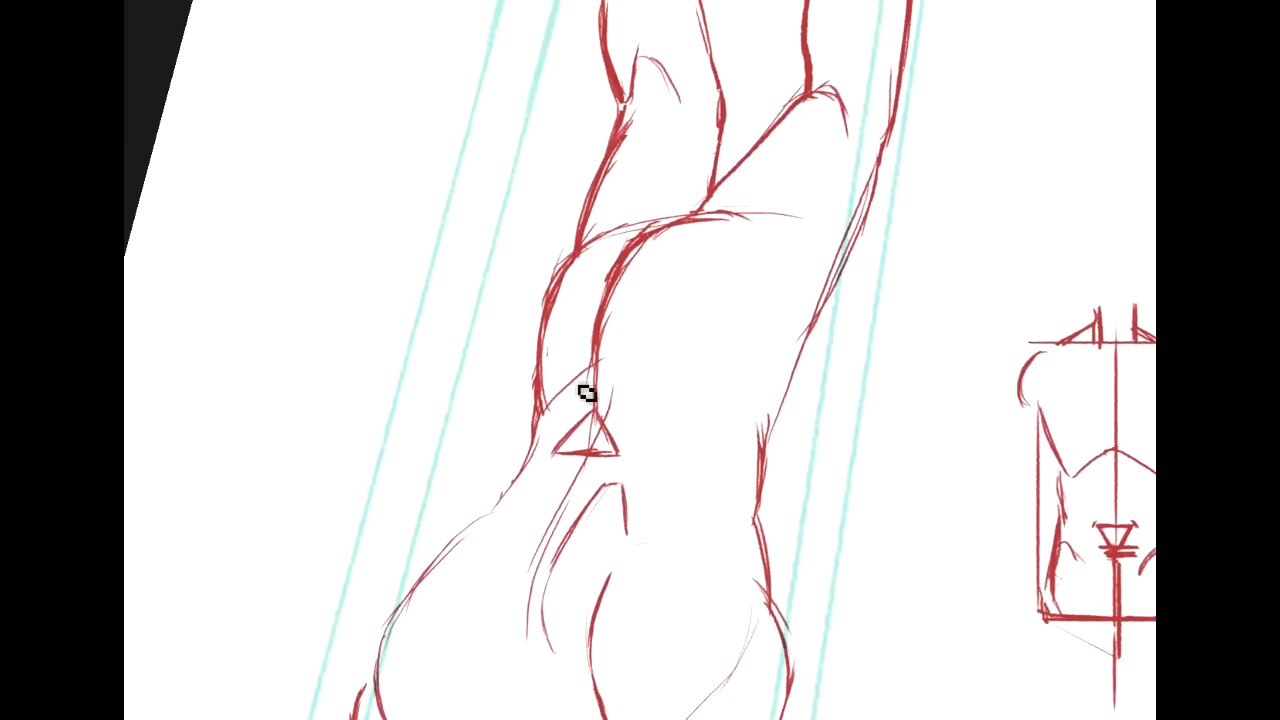
pyautogui.moveTo(546, 402); pyautogui.dragTo(770, 494)
pyautogui.moveTo(598, 356); pyautogui.dragTo(766, 494)
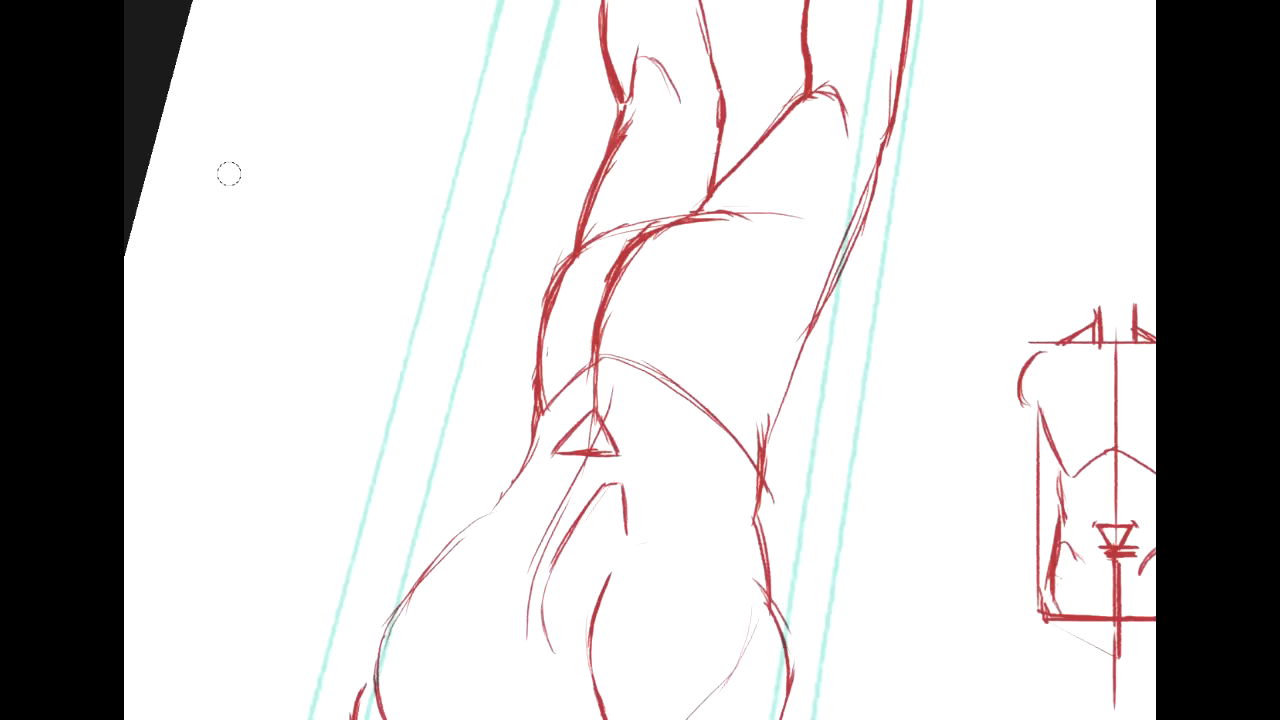
# Erase the overlapping lines around the sacrum and redraw its triangle cleanly at the end of the crease.
pyautogui.moveTo(544, 450)
pyautogui.mouseDown()
pyautogui.moveTo(591, 376)
pyautogui.moveTo(549, 412)
pyautogui.moveTo(588, 380)
pyautogui.moveTo(581, 439)
pyautogui.mouseUp()
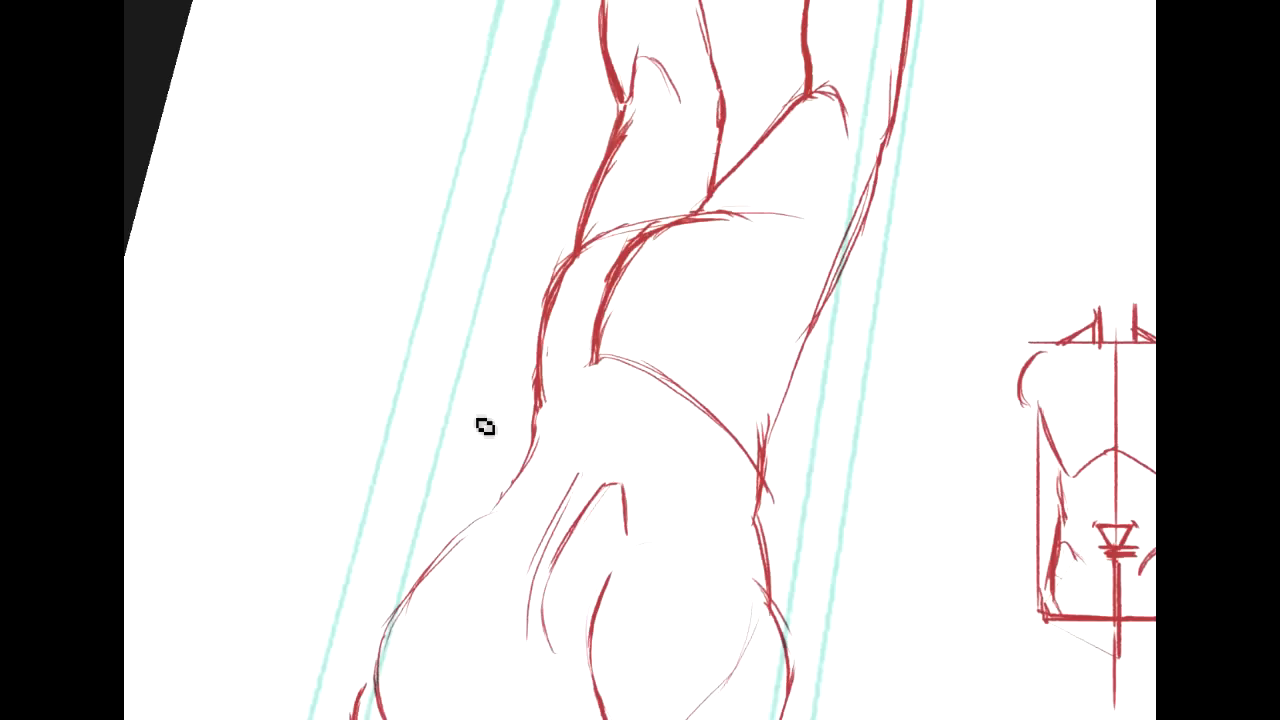
pyautogui.moveTo(588, 373); pyautogui.dragTo(553, 418)
pyautogui.moveTo(586, 374)
pyautogui.mouseDown()
pyautogui.moveTo(579, 409)
pyautogui.moveTo(595, 381)
pyautogui.moveTo(637, 436)
pyautogui.moveTo(570, 431)
pyautogui.moveTo(606, 401)
pyautogui.moveTo(592, 385)
pyautogui.moveTo(592, 406)
pyautogui.moveTo(599, 381)
pyautogui.moveTo(621, 420)
pyautogui.mouseUp()
pyautogui.moveTo(580, 421)
pyautogui.mouseDown()
pyautogui.moveTo(614, 418)
pyautogui.moveTo(498, 8)
pyautogui.moveTo(575, 122)
pyautogui.moveTo(340, 614)
pyautogui.moveTo(542, 718)
pyautogui.mouseUp()
# Select and delete the torso diagram and the small arm sketches beside the figure.
pyautogui.moveTo(681, 588)
pyautogui.mouseDown()
pyautogui.moveTo(692, 181)
pyautogui.moveTo(389, 161)
pyautogui.moveTo(397, 175)
pyautogui.mouseUp()
pyautogui.moveTo(566, 131)
pyautogui.mouseDown()
pyautogui.moveTo(854, 706)
pyautogui.moveTo(900, 655)
pyautogui.mouseUp()
pyautogui.press('Delete')
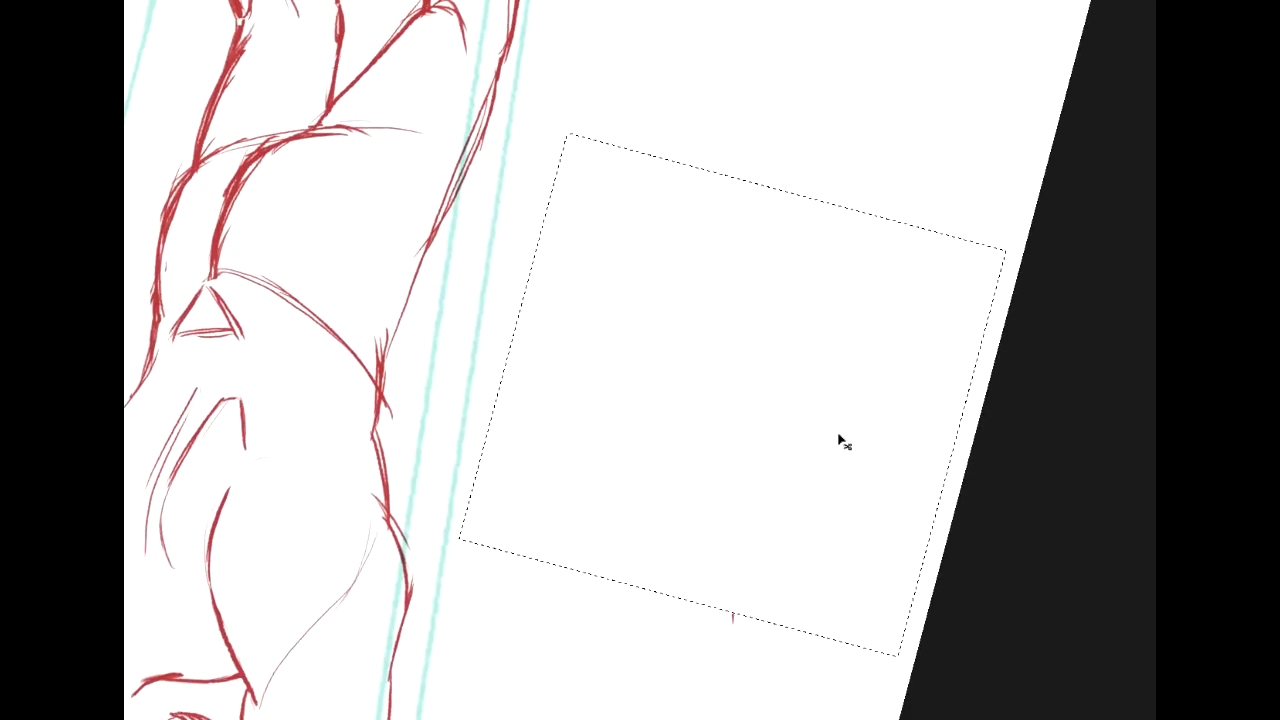
pyautogui.moveTo(715, 700)
pyautogui.mouseDown()
pyautogui.moveTo(811, 556)
pyautogui.moveTo(919, 228)
pyautogui.moveTo(916, 242)
pyautogui.mouseUp()
pyautogui.moveTo(705, 306)
pyautogui.mouseDown()
pyautogui.moveTo(746, 385)
pyautogui.moveTo(971, 537)
pyautogui.moveTo(955, 591)
pyautogui.mouseUp()
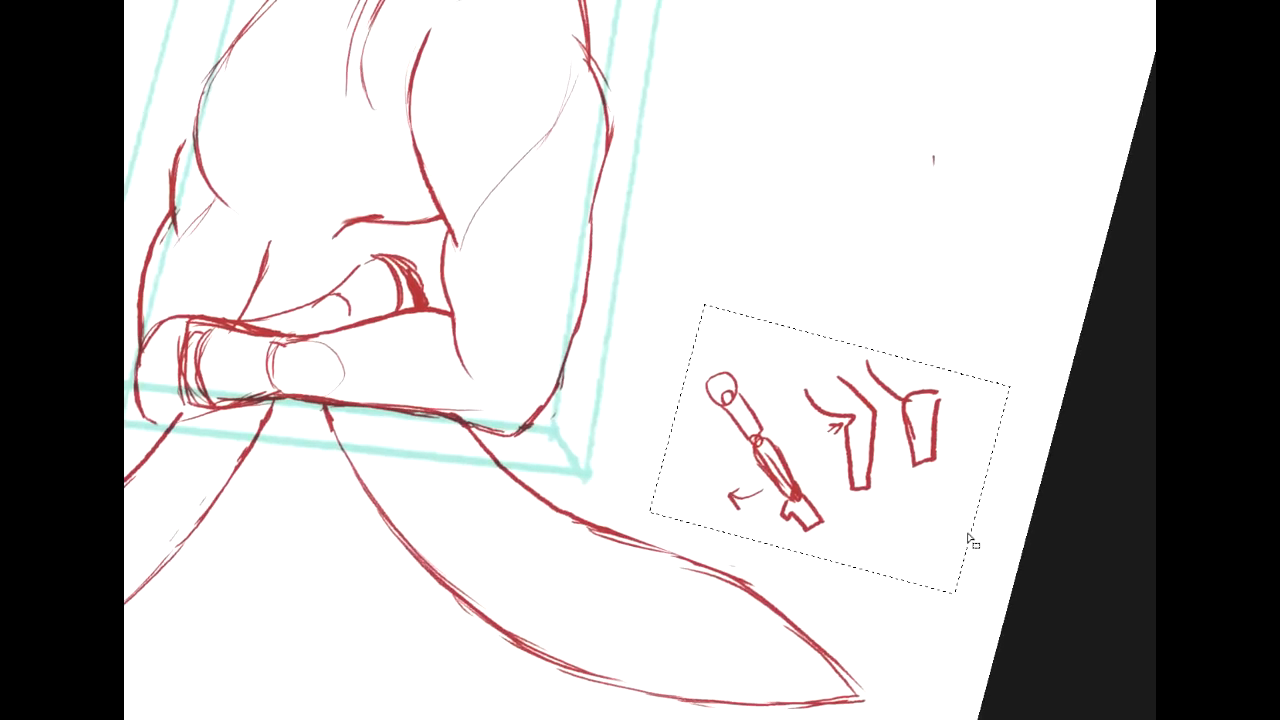
pyautogui.press('Delete')
# Close the left lower leg with a rounded curve at the ankle, then select and delete the foot lines beyond it.
pyautogui.moveTo(780, 25); pyautogui.dragTo(526, 700)
pyautogui.moveTo(400, 170); pyautogui.dragTo(666, 434)
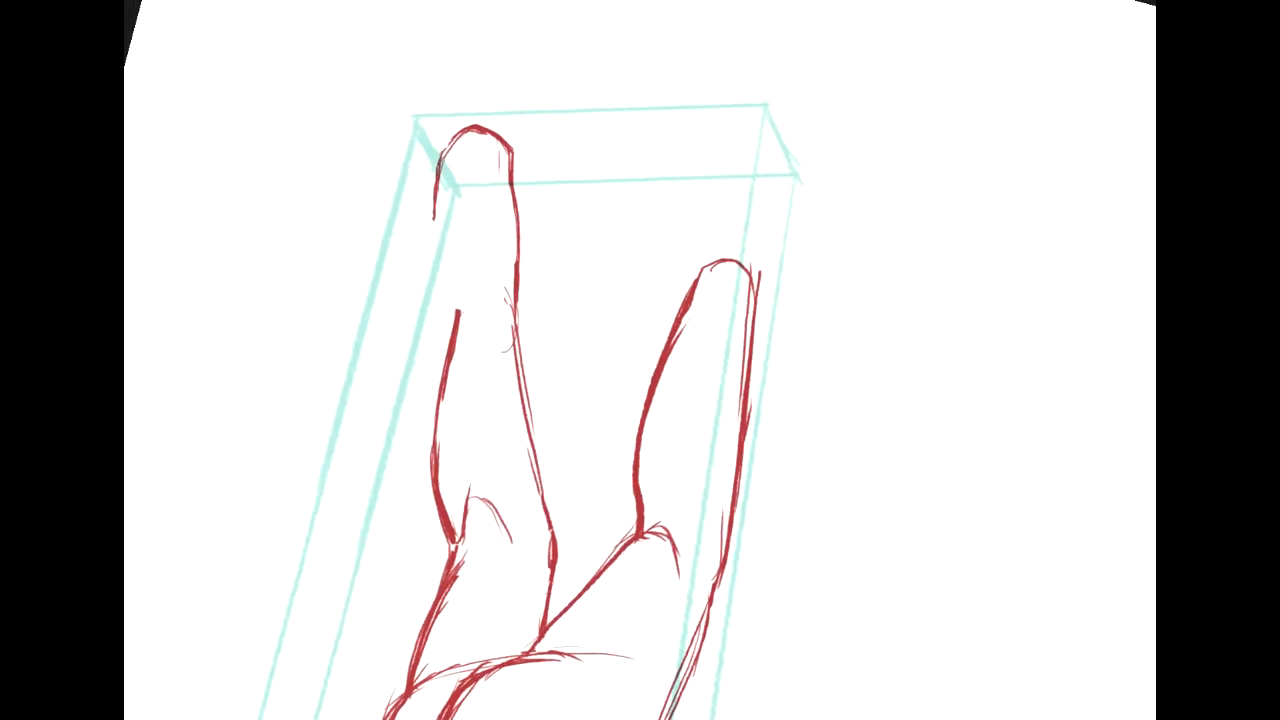
pyautogui.moveTo(458, 308)
pyautogui.mouseDown()
pyautogui.moveTo(511, 304)
pyautogui.moveTo(515, 316)
pyautogui.mouseUp()
pyautogui.moveTo(522, 312)
pyautogui.mouseDown()
pyautogui.moveTo(377, 209)
pyautogui.moveTo(420, 272)
pyautogui.mouseUp()
pyautogui.press('Delete')
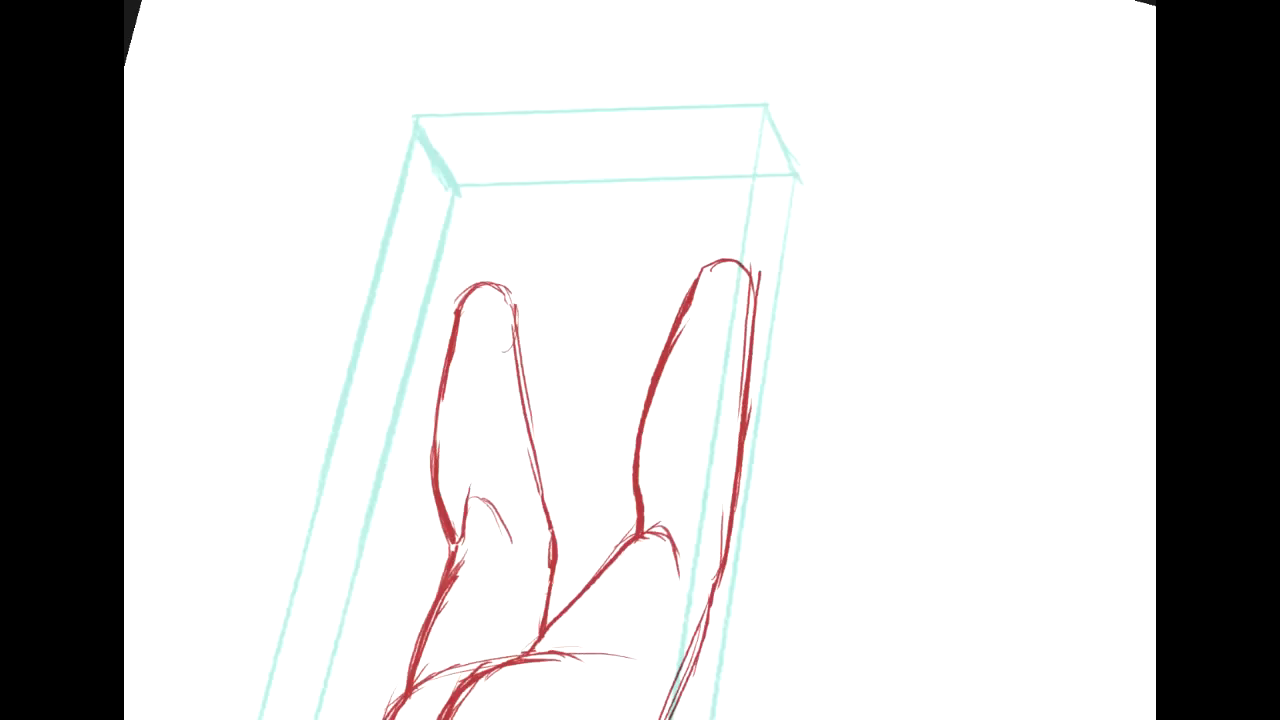
pyautogui.scroll(-9, 640, 360)
pyautogui.scroll(6, 640, 360)
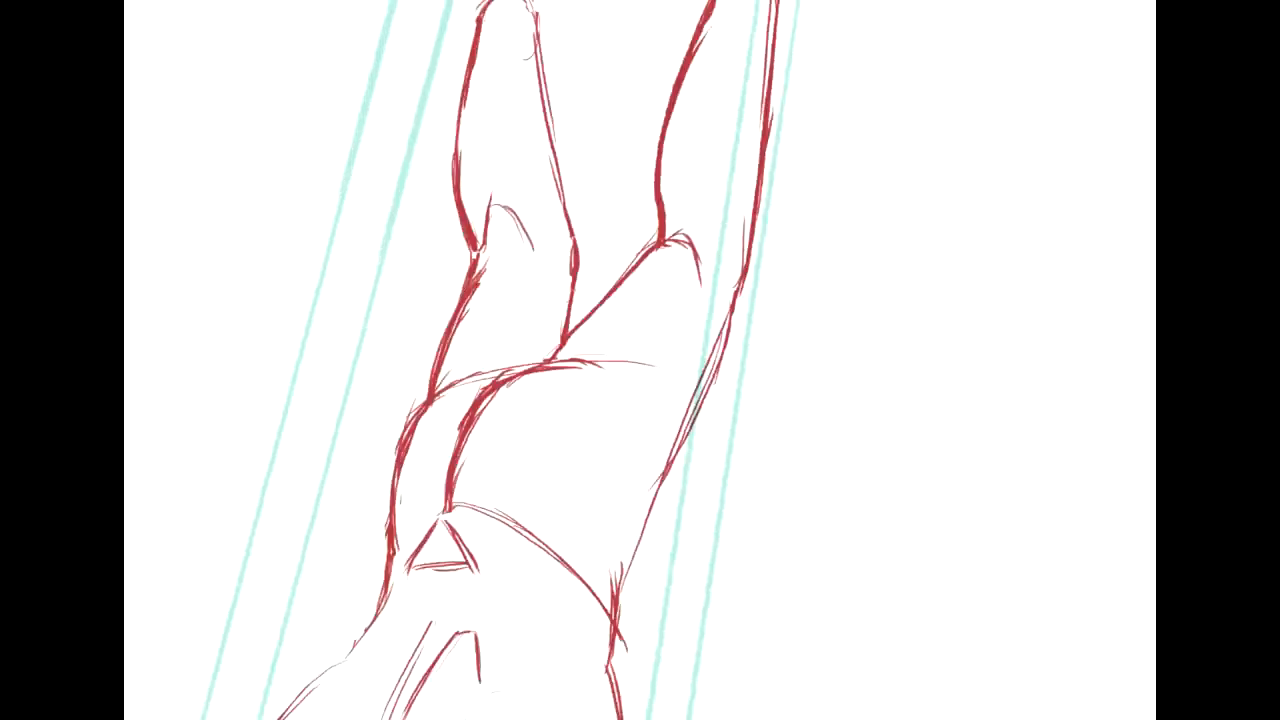
pyautogui.scroll(3, 640, 360)
pyautogui.scroll(-3, 640, 360)
pyautogui.scroll(3, 640, 360)
pyautogui.scroll(3, 640, 360)
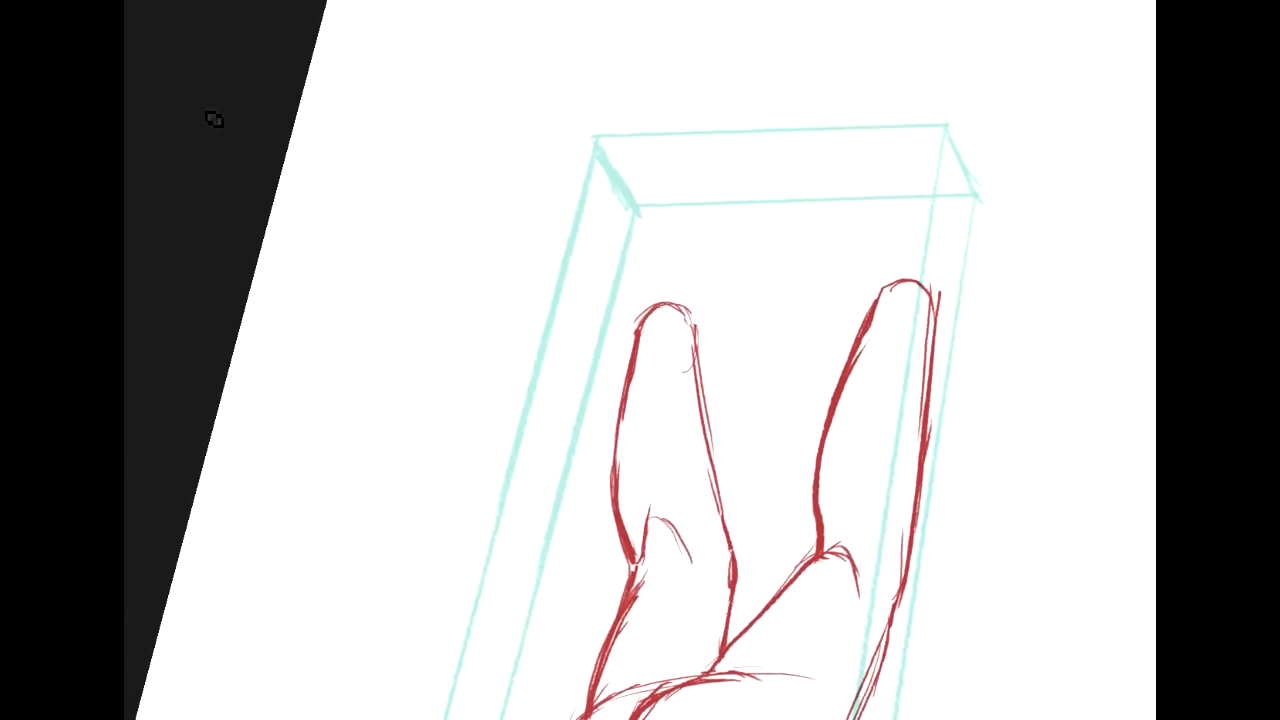
# Turn the canvas so the legs point downward and sketch a curved foot contour extending from the shorter leg's ankle.
pyautogui.moveTo(899, 167)
pyautogui.mouseDown()
pyautogui.moveTo(923, 506)
pyautogui.moveTo(657, 663)
pyautogui.moveTo(486, 651)
pyautogui.moveTo(438, 608)
pyautogui.mouseUp()
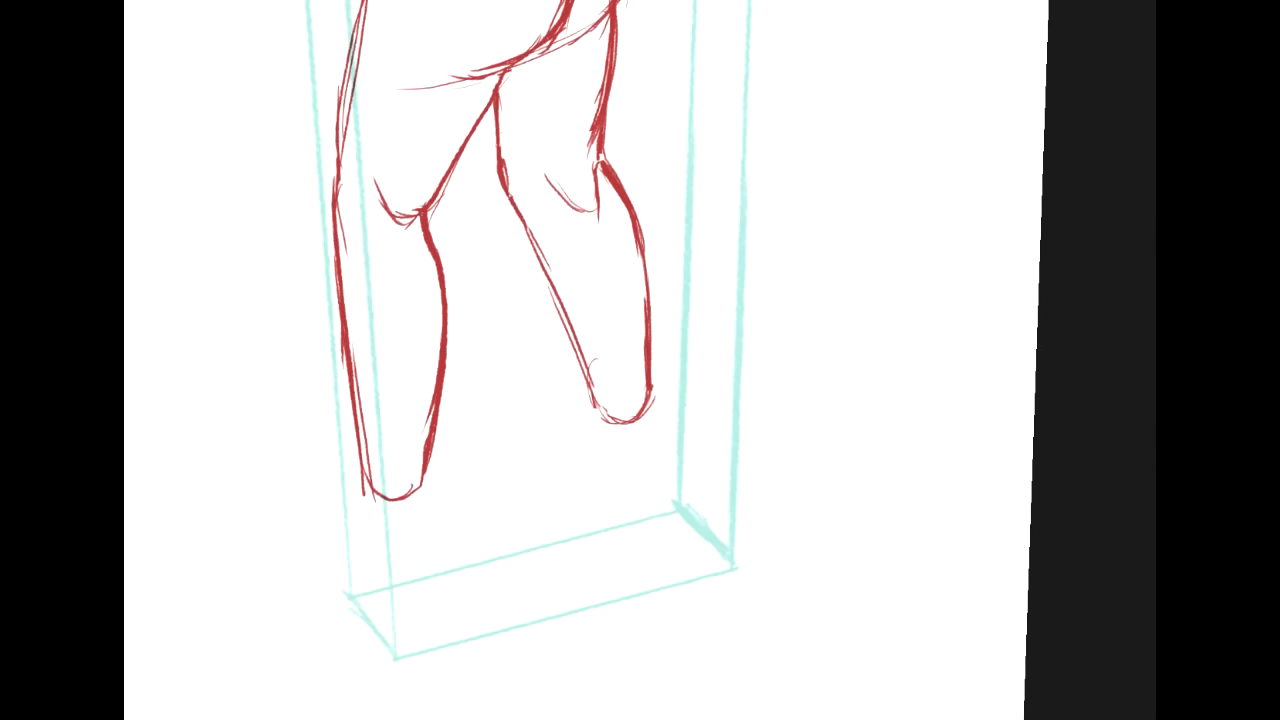
pyautogui.scroll(-3, 600, 360)
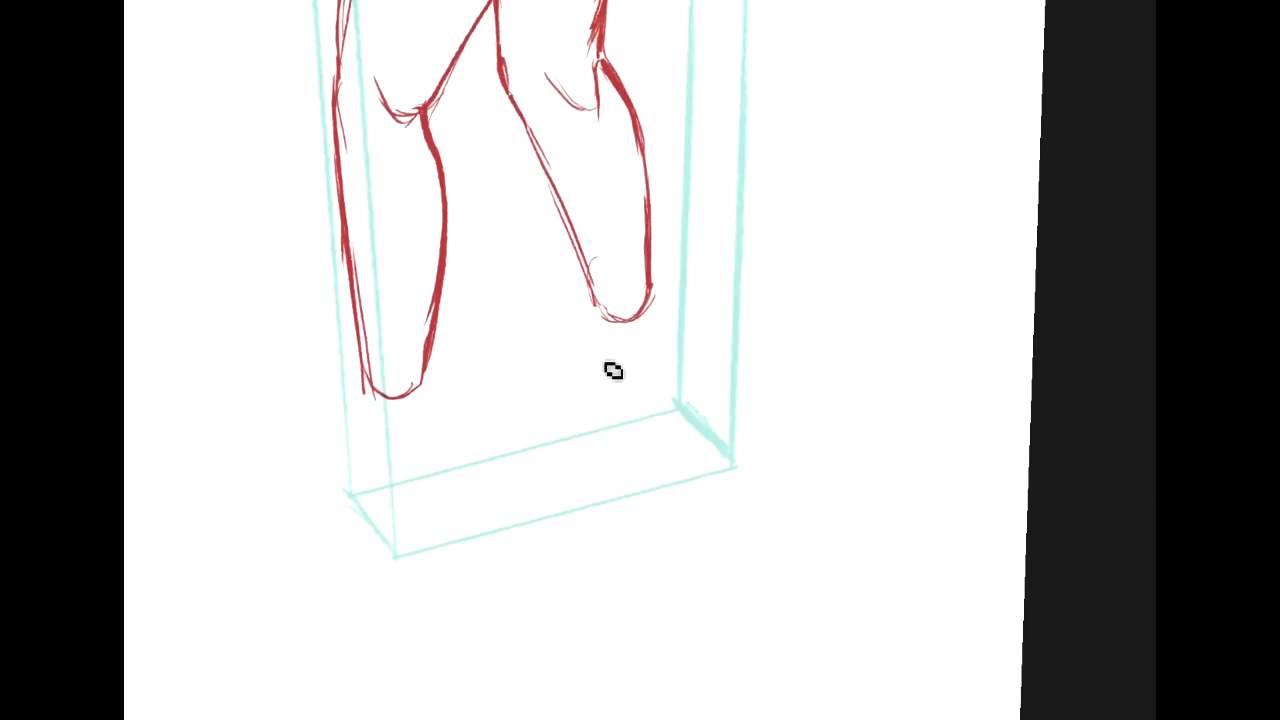
pyautogui.moveTo(590, 303)
pyautogui.mouseDown()
pyautogui.moveTo(628, 436)
pyautogui.moveTo(604, 374)
pyautogui.moveTo(630, 465)
pyautogui.mouseUp()
pyautogui.moveTo(614, 322)
pyautogui.mouseDown()
pyautogui.moveTo(678, 386)
pyautogui.moveTo(663, 377)
pyautogui.moveTo(687, 373)
pyautogui.moveTo(681, 408)
pyautogui.moveTo(698, 440)
pyautogui.moveTo(693, 418)
pyautogui.moveTo(694, 459)
pyautogui.moveTo(629, 453)
pyautogui.moveTo(689, 460)
pyautogui.mouseUp()
pyautogui.moveTo(618, 434); pyautogui.dragTo(669, 477)
pyautogui.moveTo(653, 285); pyautogui.dragTo(659, 308)
pyautogui.moveTo(630, 380); pyautogui.dragTo(697, 329)
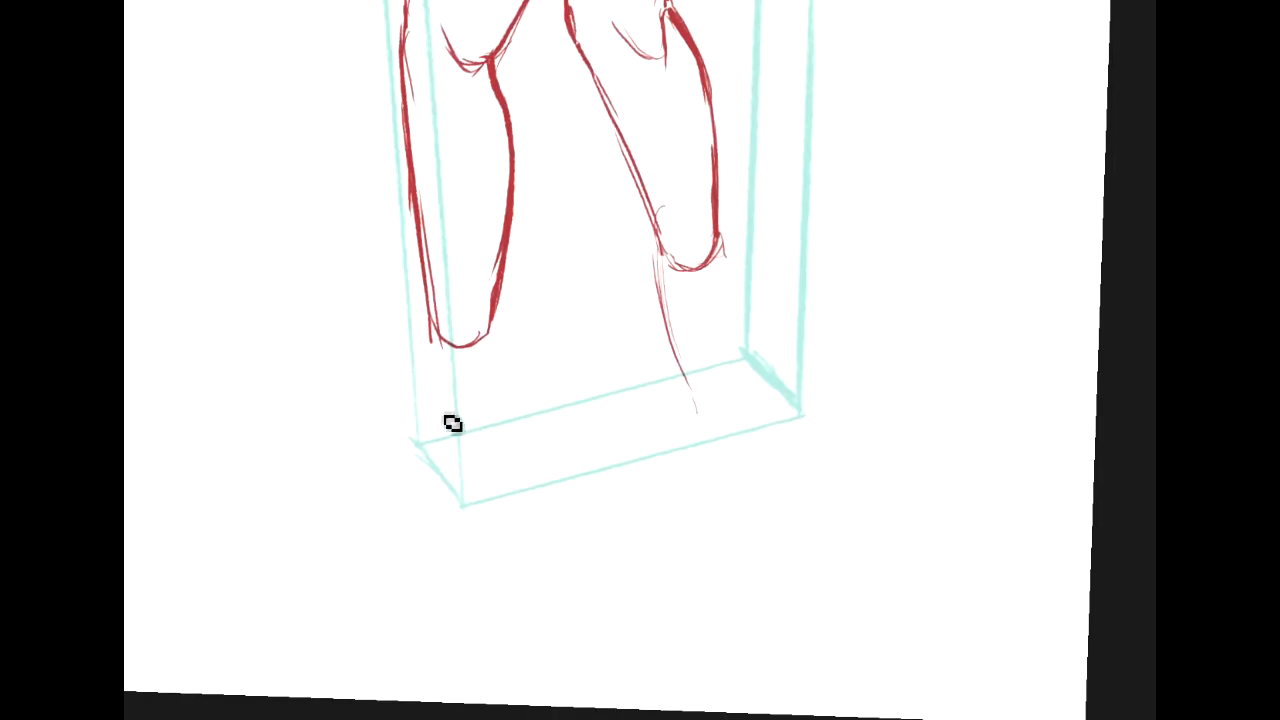
# Redraw the longer leg's outer thigh contour down to the knee, and erase the duplicate inner line and the gluteal fold's end.
pyautogui.moveTo(602, 502); pyautogui.dragTo(612, 502)
pyautogui.moveTo(612, 60)
pyautogui.mouseDown()
pyautogui.moveTo(607, 653)
pyautogui.moveTo(672, 415)
pyautogui.moveTo(680, 701)
pyautogui.mouseUp()
pyautogui.moveTo(680, 420)
pyautogui.mouseDown()
pyautogui.moveTo(632, 694)
pyautogui.moveTo(609, 500)
pyautogui.moveTo(656, 28)
pyautogui.moveTo(631, 136)
pyautogui.mouseUp()
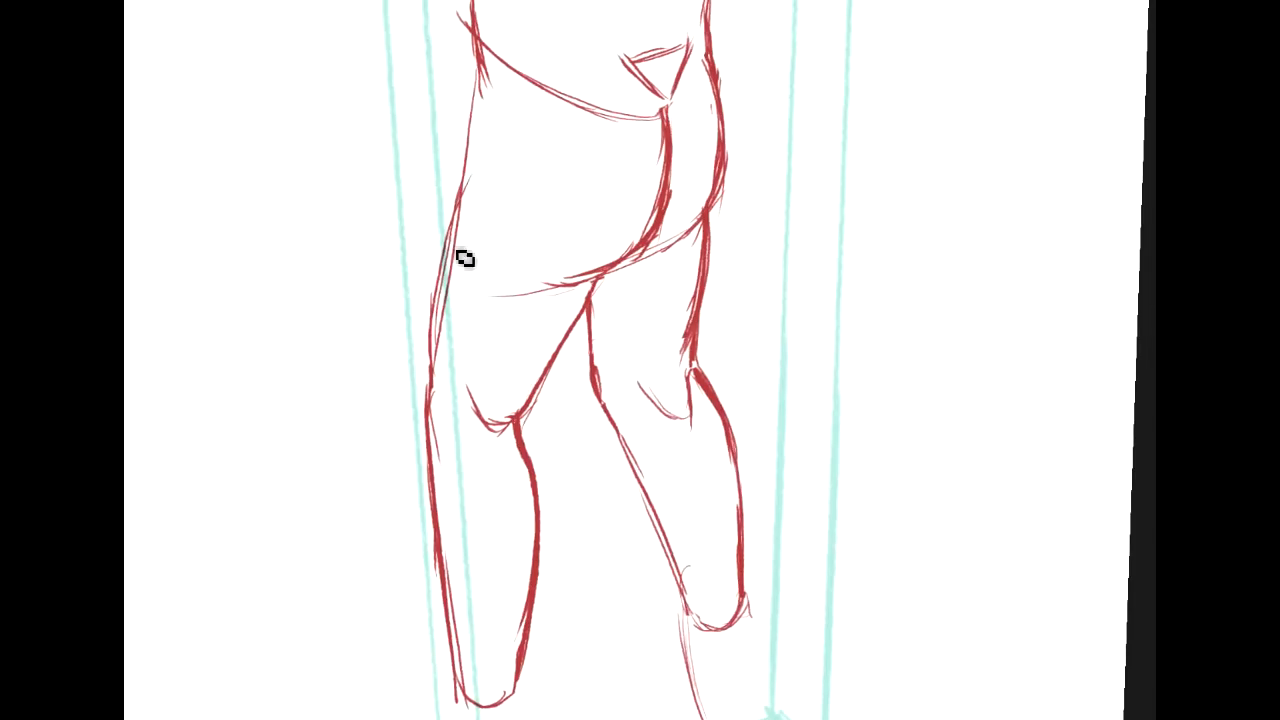
pyautogui.moveTo(447, 220); pyautogui.dragTo(431, 332)
pyautogui.moveTo(441, 247); pyautogui.dragTo(432, 306)
pyautogui.moveTo(426, 370); pyautogui.dragTo(424, 408)
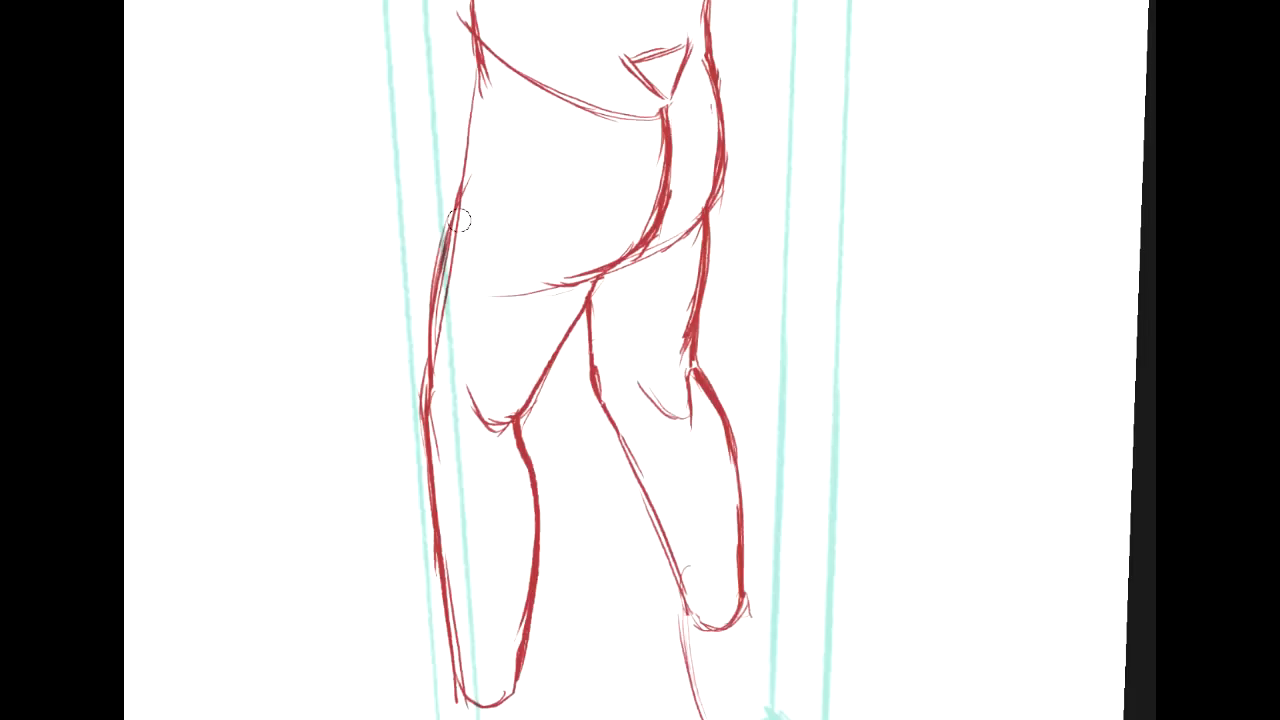
pyautogui.moveTo(469, 206); pyautogui.dragTo(447, 394)
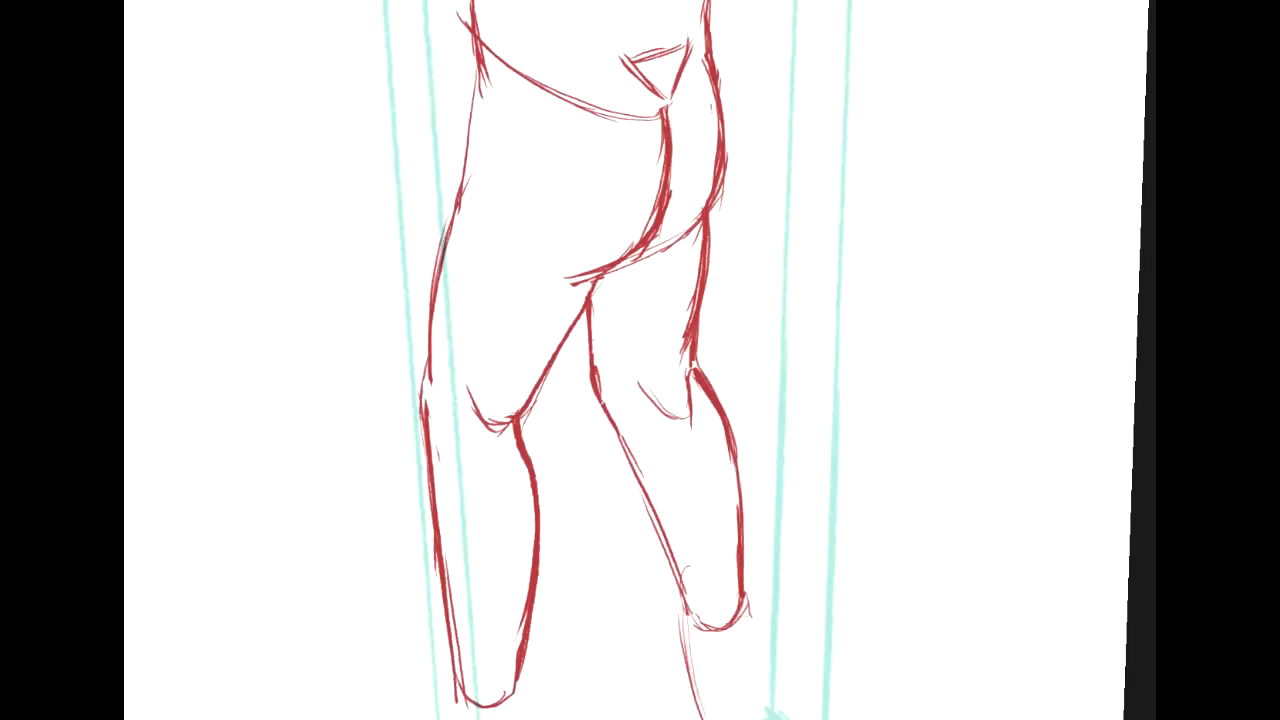
pyautogui.moveTo(600, 300)
pyautogui.mouseDown()
pyautogui.moveTo(573, 467)
pyautogui.moveTo(616, 204)
pyautogui.mouseUp()
# Thicken both contours of the longer lower leg and add a tendon line running into its ankle.
pyautogui.moveTo(602, 606); pyautogui.dragTo(574, 346)
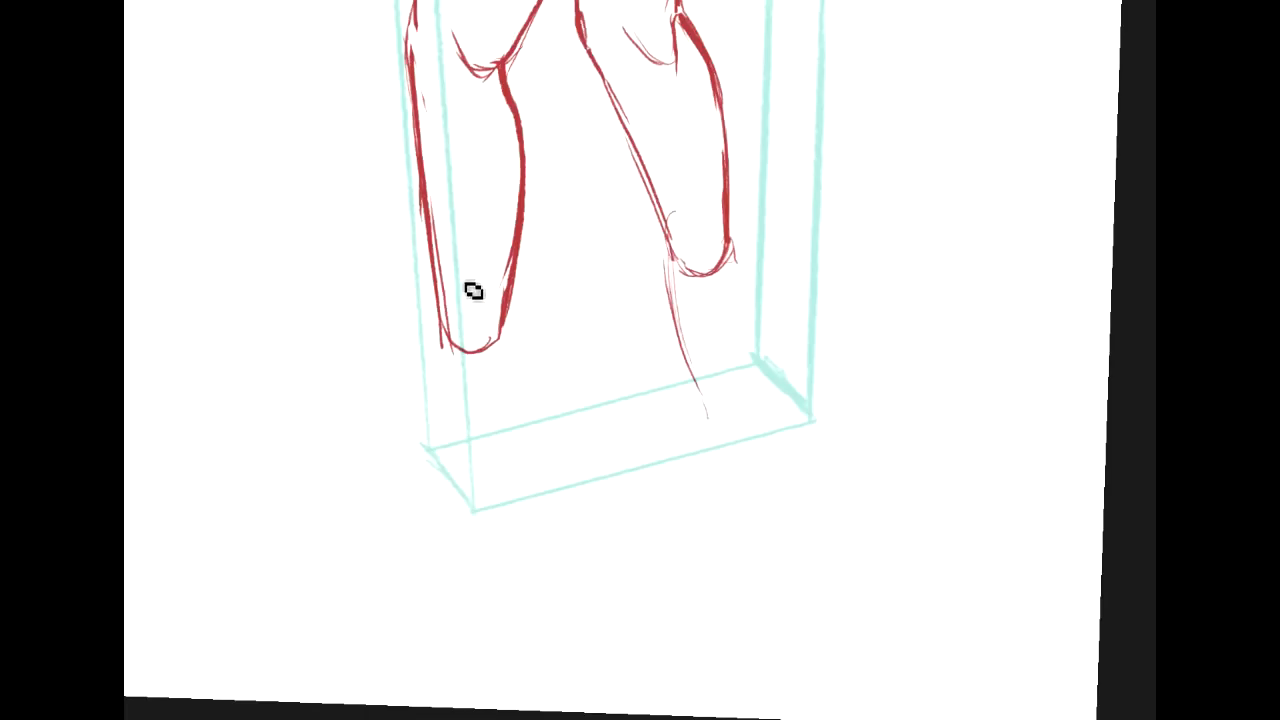
pyautogui.moveTo(450, 238); pyautogui.dragTo(465, 358)
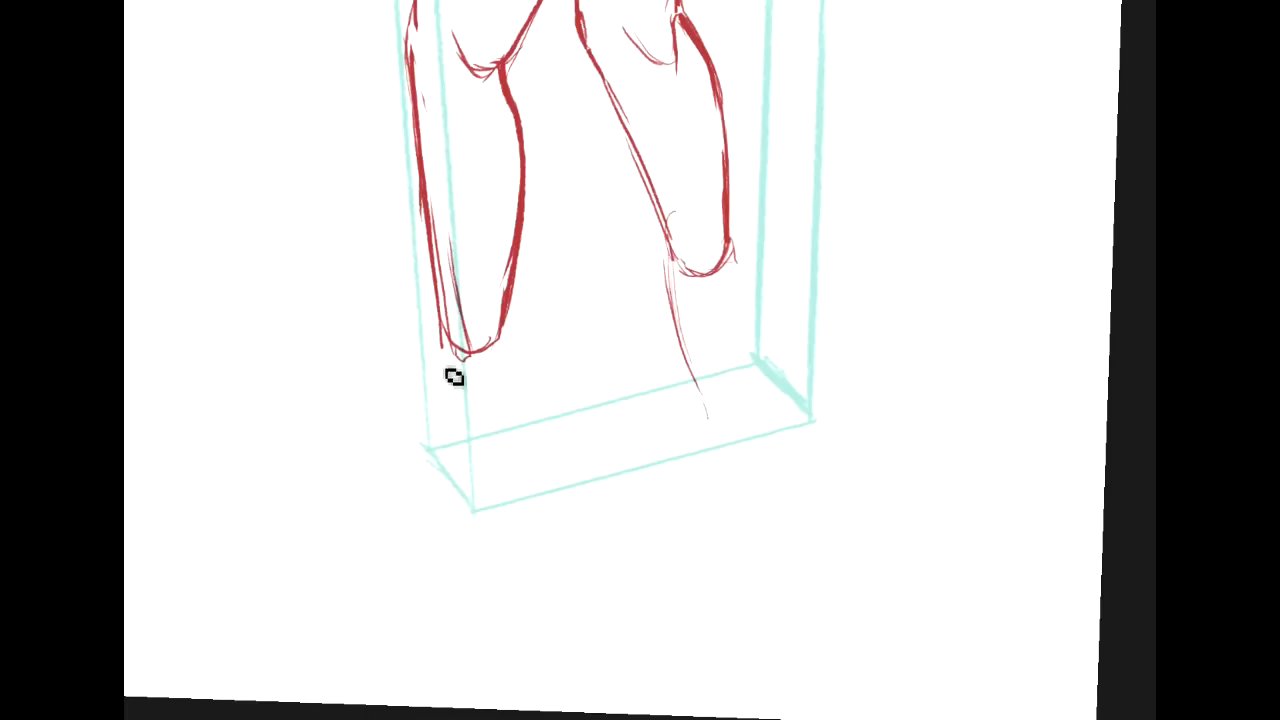
pyautogui.moveTo(427, 200); pyautogui.dragTo(449, 354)
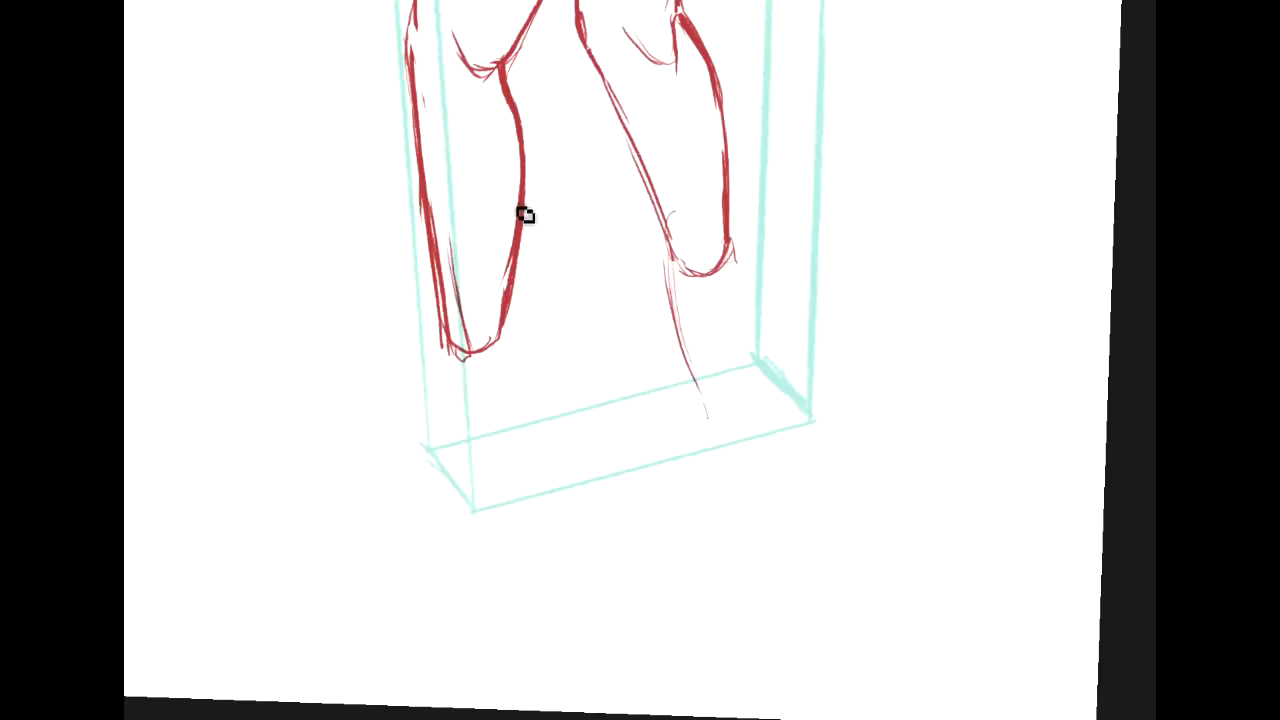
pyautogui.moveTo(510, 90)
pyautogui.mouseDown()
pyautogui.moveTo(521, 165)
pyautogui.moveTo(499, 342)
pyautogui.moveTo(414, 518)
pyautogui.mouseUp()
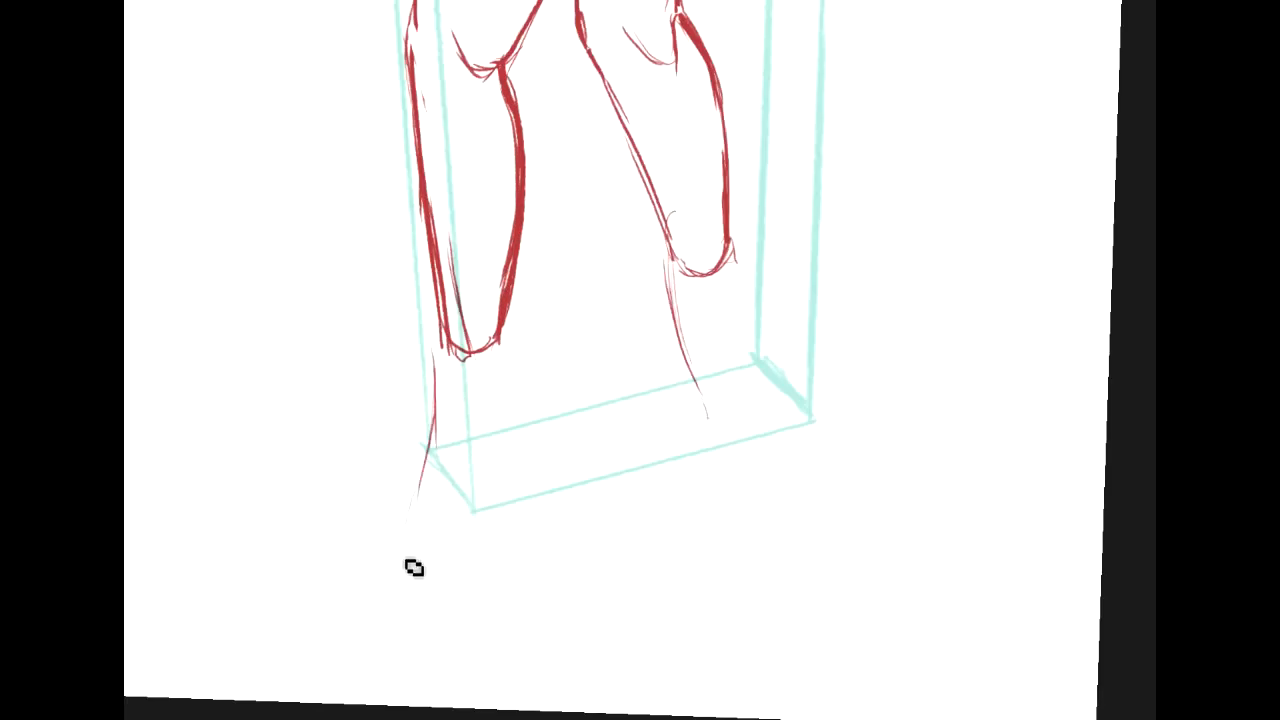
# Sketch the foot of the longer leg with its outer edge, bulging inner edge narrowing forward and a curved toe line.
pyautogui.moveTo(433, 455); pyautogui.dragTo(405, 536)
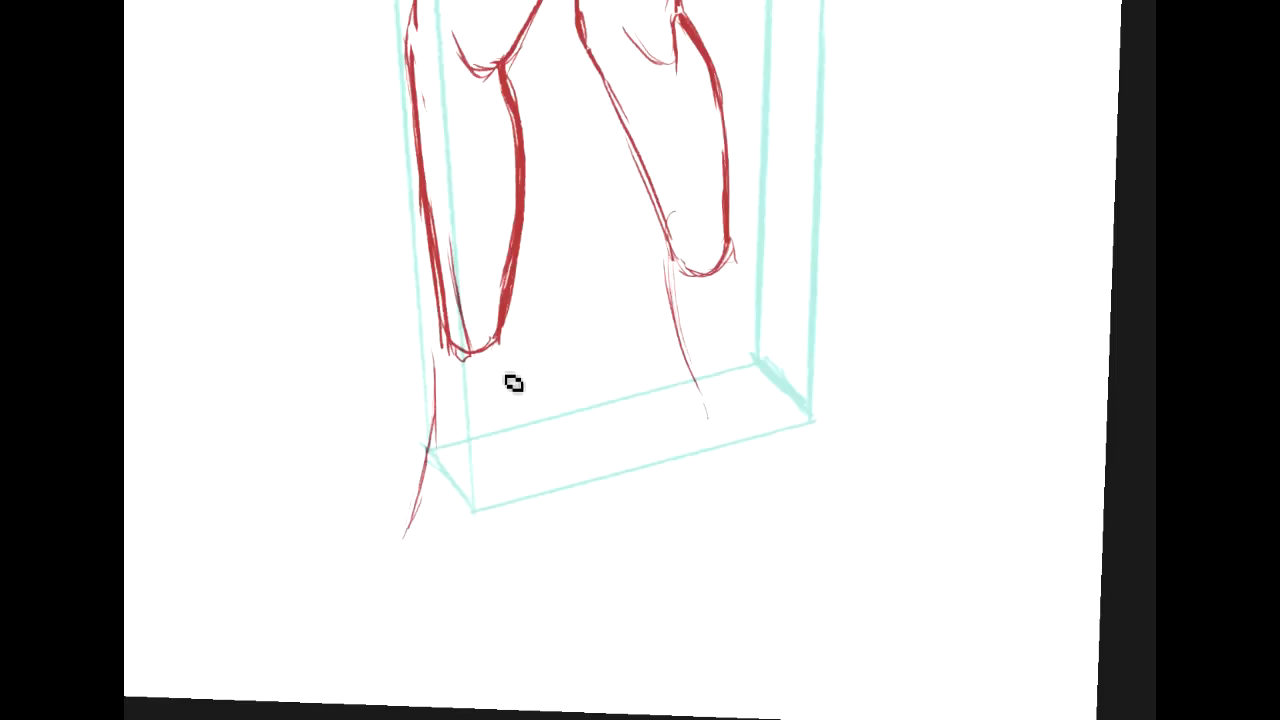
pyautogui.moveTo(502, 348); pyautogui.dragTo(529, 398)
pyautogui.moveTo(440, 350)
pyautogui.mouseDown()
pyautogui.moveTo(418, 512)
pyautogui.moveTo(503, 520)
pyautogui.moveTo(541, 432)
pyautogui.mouseUp()
pyautogui.moveTo(491, 518); pyautogui.dragTo(541, 431)
pyautogui.moveTo(525, 378); pyautogui.dragTo(541, 428)
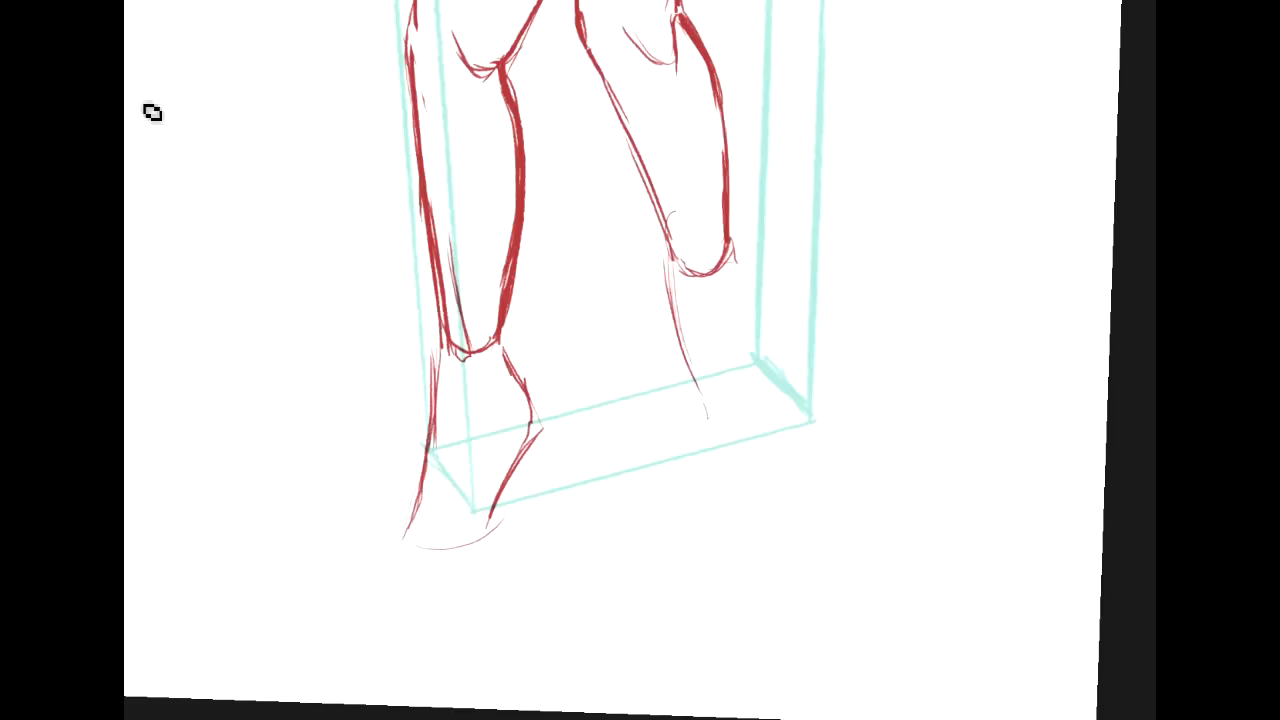
# Choose a soft tapered stroke preset near the start of the brush list.
pyautogui.click(165, 2)
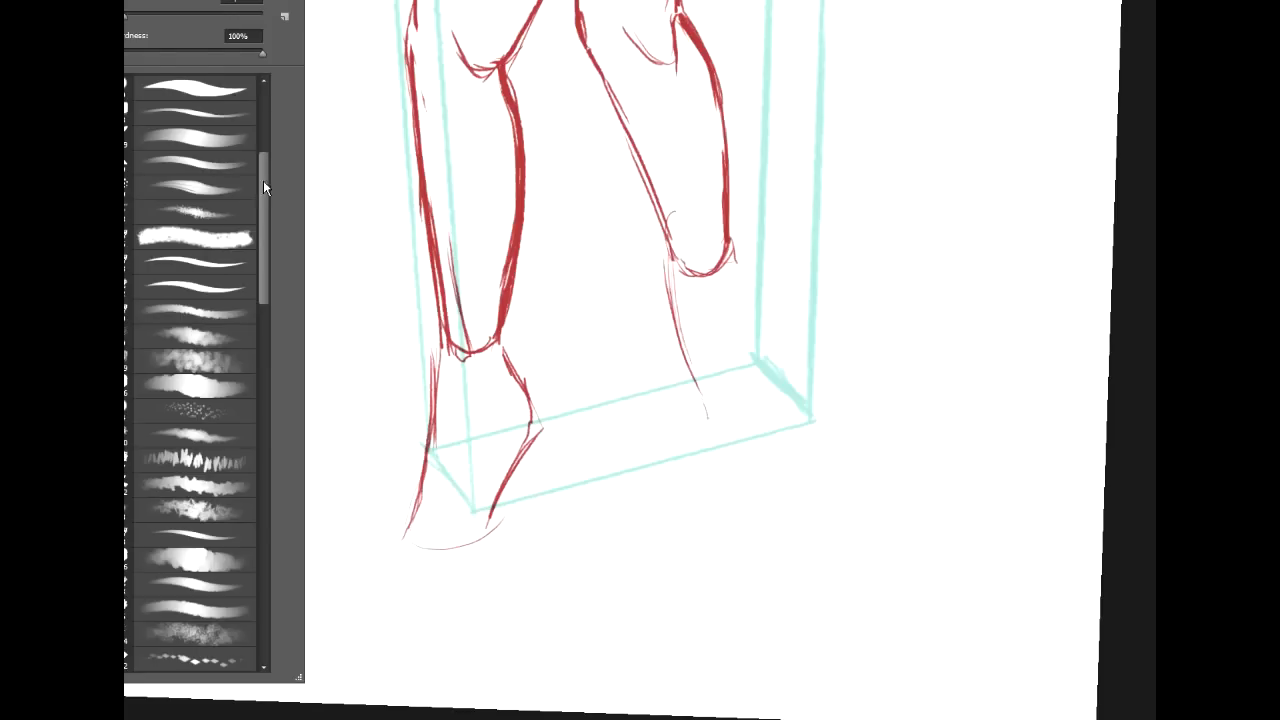
pyautogui.scroll(5, 203, 198)
pyautogui.click(176, 164)
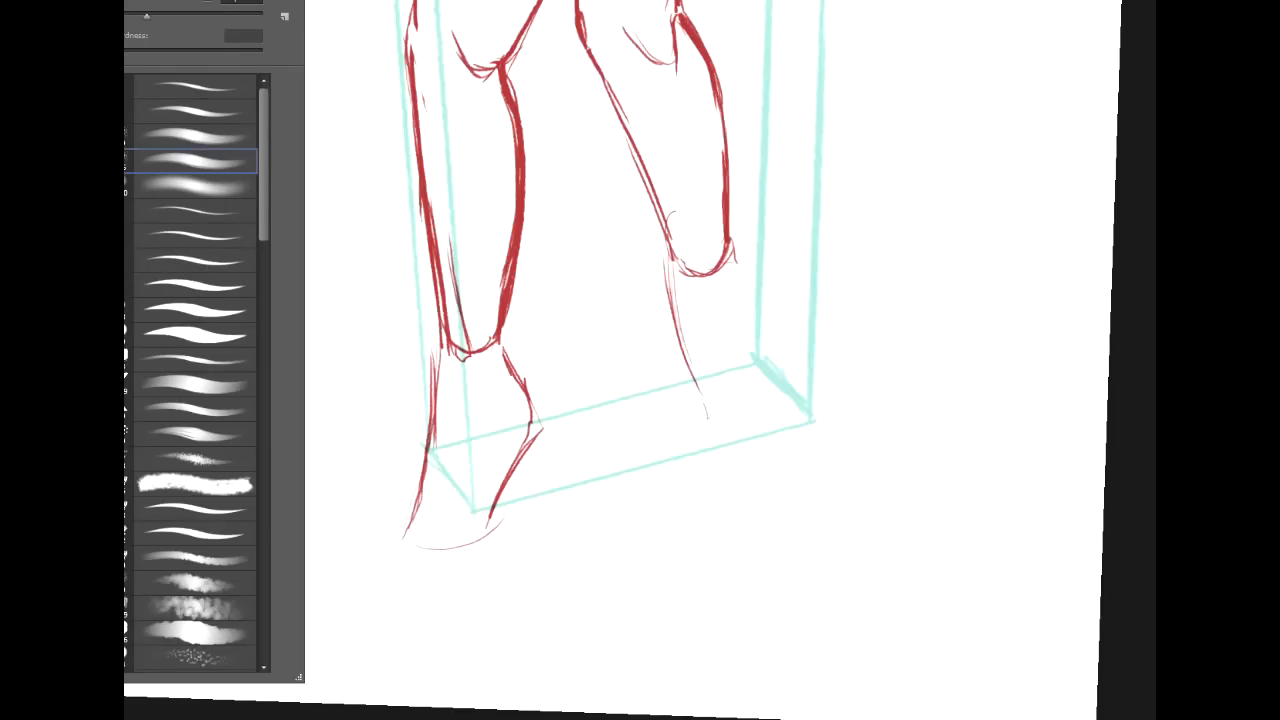
# Block in the shorter leg's calf in soft green, with shading along both contours, two cross-contour bands and an ankle ring.
pyautogui.press('Return')
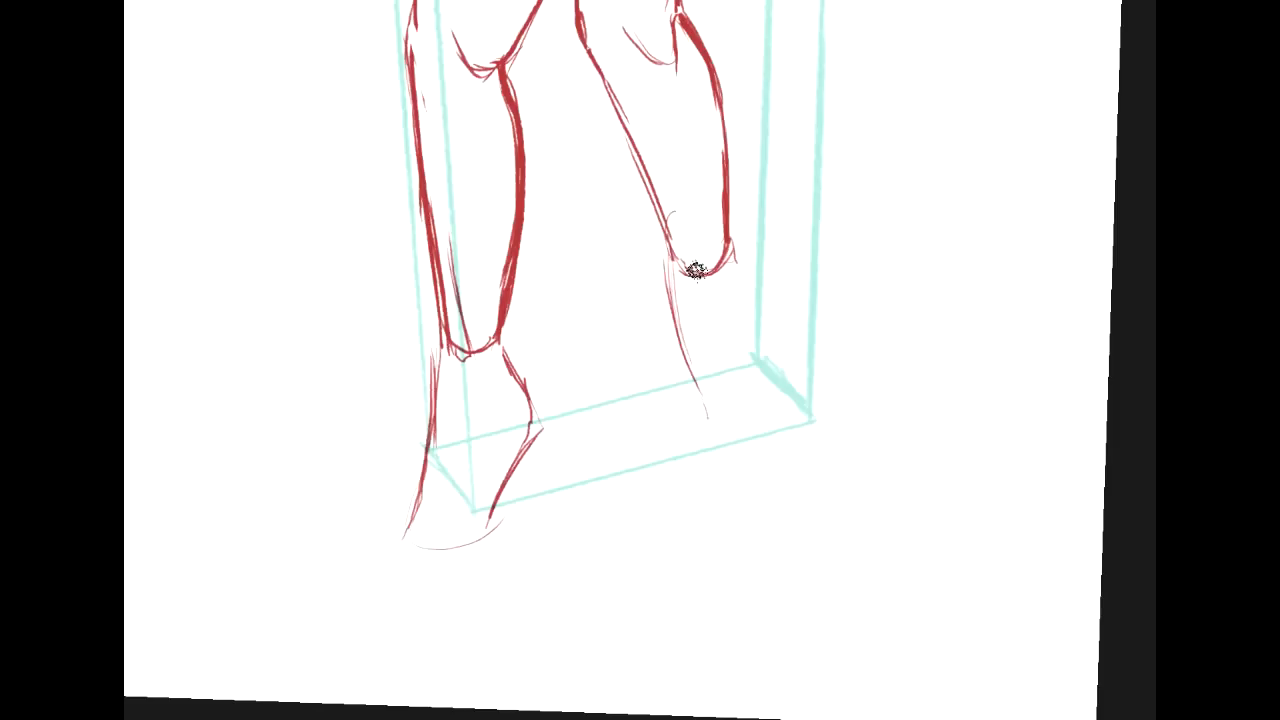
pyautogui.moveTo(674, 61)
pyautogui.mouseDown()
pyautogui.moveTo(720, 163)
pyautogui.moveTo(634, 143)
pyautogui.moveTo(680, 255)
pyautogui.mouseUp()
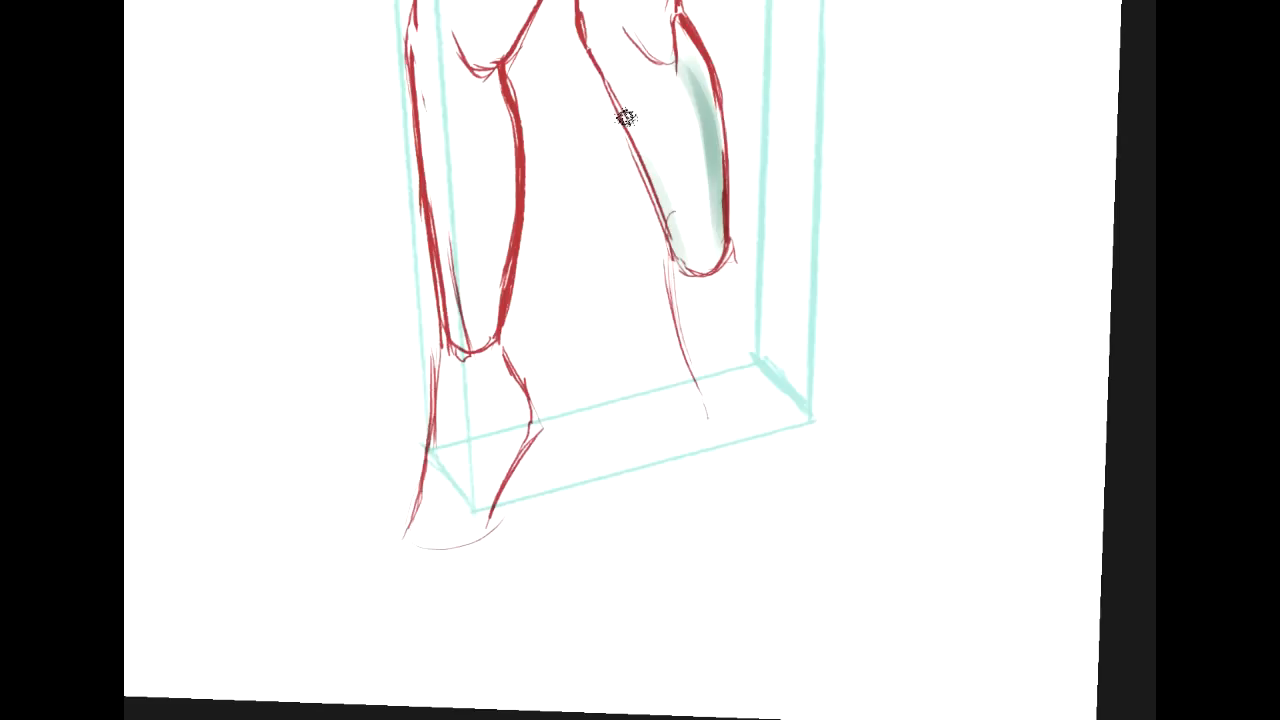
pyautogui.moveTo(612, 128); pyautogui.dragTo(726, 91)
pyautogui.moveTo(608, 114)
pyautogui.mouseDown()
pyautogui.moveTo(634, 189)
pyautogui.moveTo(728, 170)
pyautogui.mouseUp()
pyautogui.moveTo(738, 110); pyautogui.dragTo(736, 154)
pyautogui.moveTo(651, 204); pyautogui.dragTo(683, 286)
pyautogui.moveTo(726, 217)
pyautogui.mouseDown()
pyautogui.moveTo(732, 262)
pyautogui.moveTo(736, 238)
pyautogui.mouseUp()
pyautogui.moveTo(672, 268); pyautogui.dragTo(716, 298)
# Block in the shorter leg's foot in green with a long outer edge, a round heel and an oval ball of the foot.
pyautogui.moveTo(671, 357); pyautogui.dragTo(662, 302)
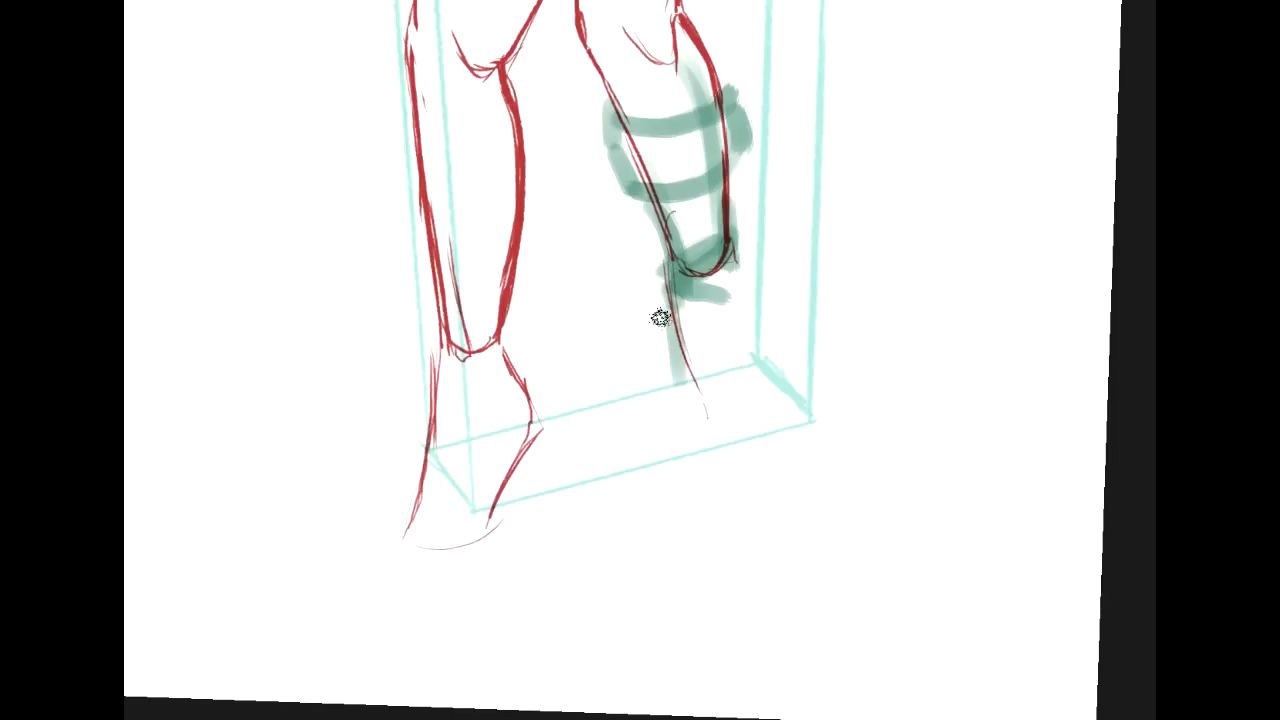
pyautogui.moveTo(666, 266); pyautogui.dragTo(670, 432)
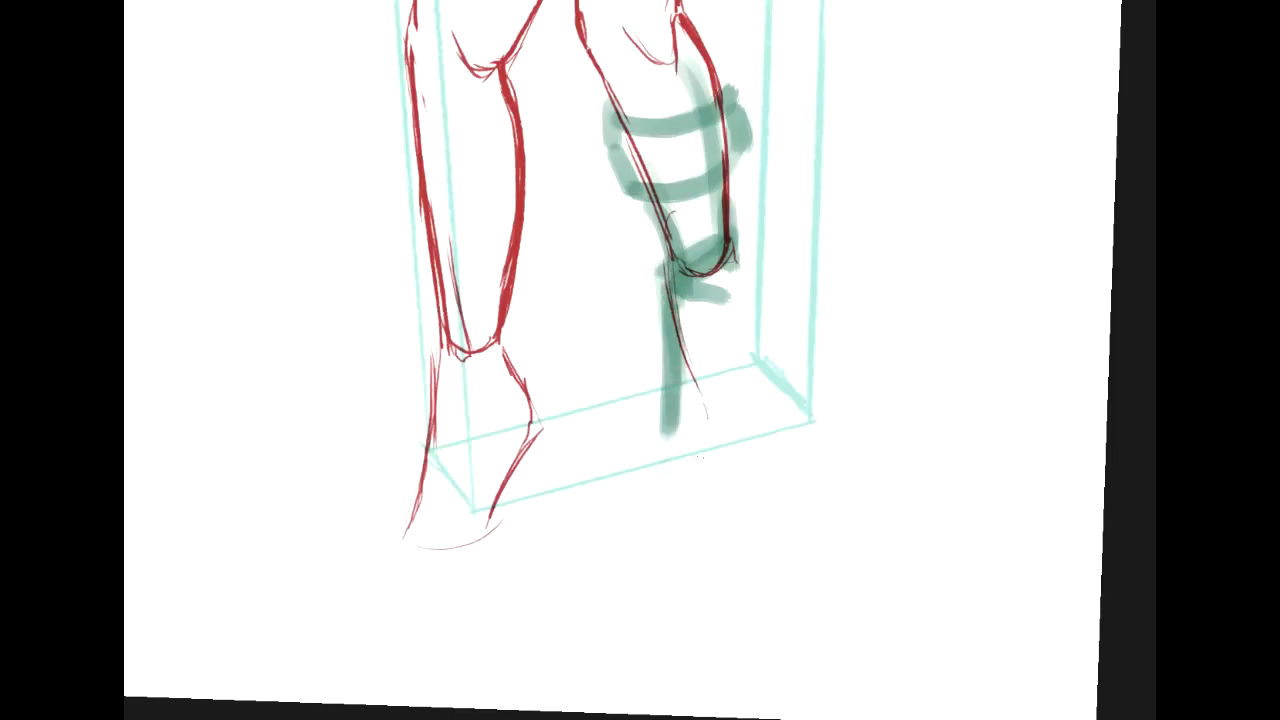
pyautogui.moveTo(706, 321)
pyautogui.mouseDown()
pyautogui.moveTo(737, 283)
pyautogui.moveTo(700, 326)
pyautogui.moveTo(723, 366)
pyautogui.mouseUp()
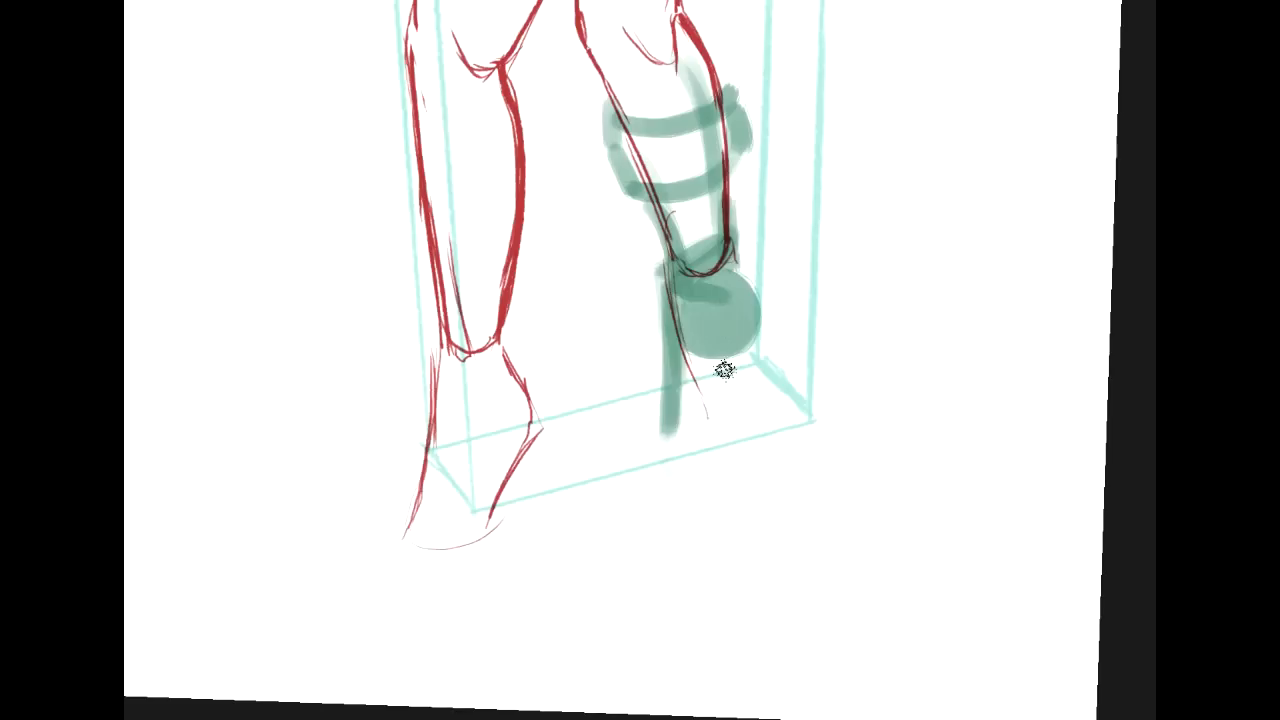
pyautogui.moveTo(684, 413)
pyautogui.mouseDown()
pyautogui.moveTo(731, 420)
pyautogui.moveTo(743, 393)
pyautogui.moveTo(755, 428)
pyautogui.moveTo(712, 475)
pyautogui.moveTo(748, 395)
pyautogui.moveTo(714, 449)
pyautogui.mouseUp()
pyautogui.moveTo(666, 380)
pyautogui.mouseDown()
pyautogui.moveTo(710, 382)
pyautogui.moveTo(713, 461)
pyautogui.moveTo(678, 442)
pyautogui.moveTo(739, 366)
pyautogui.mouseUp()
# Block in the longer leg in green with a heel ring, curved toe mass, ankle ring and cylindrical bands around the calf.
pyautogui.moveTo(502, 328)
pyautogui.mouseDown()
pyautogui.moveTo(486, 343)
pyautogui.moveTo(517, 417)
pyautogui.moveTo(436, 452)
pyautogui.moveTo(491, 437)
pyautogui.moveTo(429, 543)
pyautogui.moveTo(480, 504)
pyautogui.mouseUp()
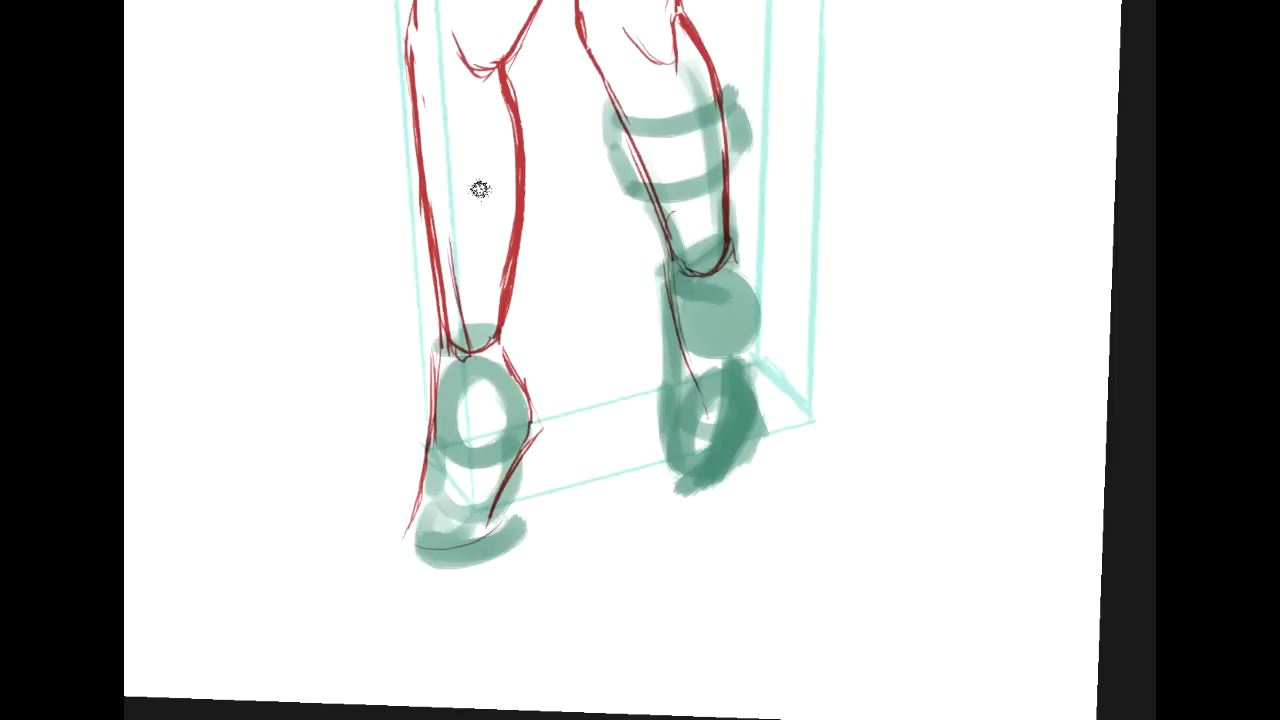
pyautogui.moveTo(449, 169)
pyautogui.mouseDown()
pyautogui.moveTo(443, 134)
pyautogui.moveTo(453, 175)
pyautogui.moveTo(410, 232)
pyautogui.moveTo(521, 217)
pyautogui.moveTo(528, 162)
pyautogui.mouseUp()
pyautogui.moveTo(528, 162); pyautogui.dragTo(530, 236)
pyautogui.moveTo(435, 255)
pyautogui.mouseDown()
pyautogui.moveTo(443, 332)
pyautogui.moveTo(435, 256)
pyautogui.mouseUp()
pyautogui.moveTo(518, 250)
pyautogui.mouseDown()
pyautogui.moveTo(495, 325)
pyautogui.moveTo(439, 289)
pyautogui.moveTo(462, 344)
pyautogui.moveTo(502, 345)
pyautogui.moveTo(500, 380)
pyautogui.mouseUp()
pyautogui.moveTo(600, 340)
pyautogui.mouseDown()
pyautogui.moveTo(585, 418)
pyautogui.moveTo(617, 478)
pyautogui.moveTo(597, 356)
pyautogui.moveTo(589, 552)
pyautogui.moveTo(669, 674)
pyautogui.moveTo(589, 334)
pyautogui.mouseUp()
# Squash the green block-in of both lower legs slightly in height, and thicken the bands around the shorter leg's calf.
pyautogui.hotkey('ctrl', 't')
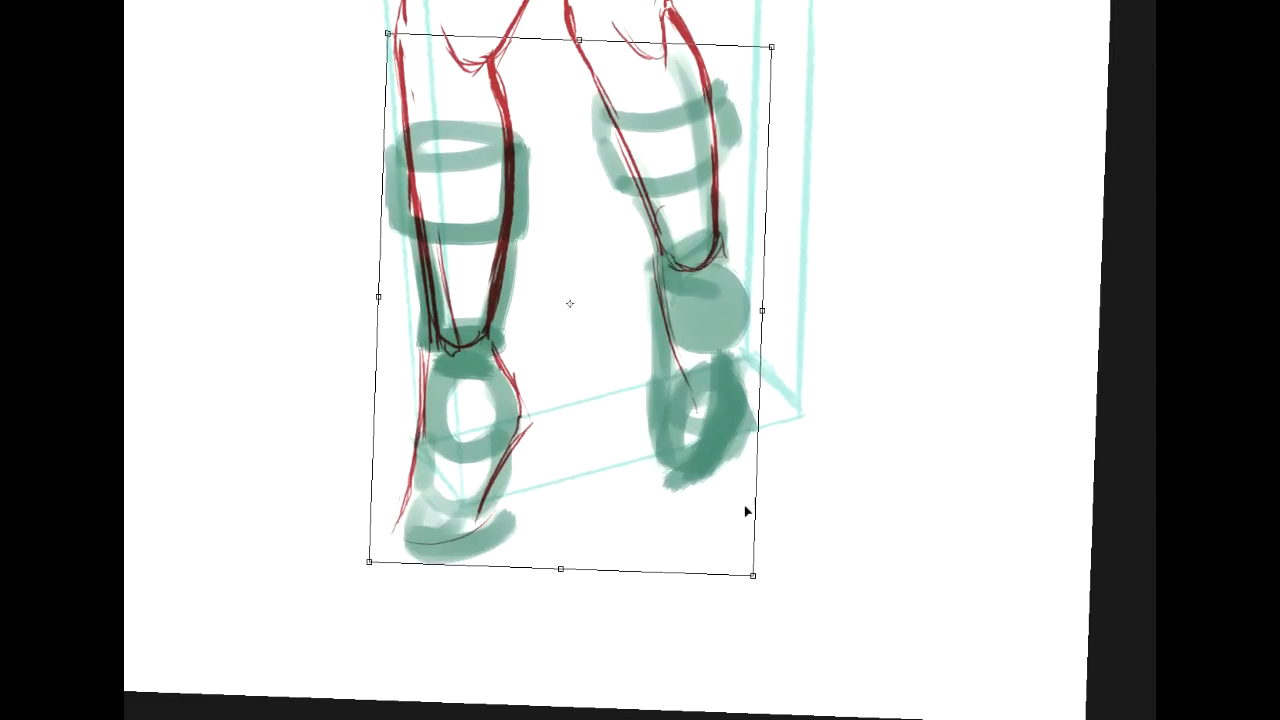
pyautogui.moveTo(597, 575)
pyautogui.mouseDown()
pyautogui.moveTo(597, 532)
pyautogui.moveTo(597, 555)
pyautogui.mouseUp()
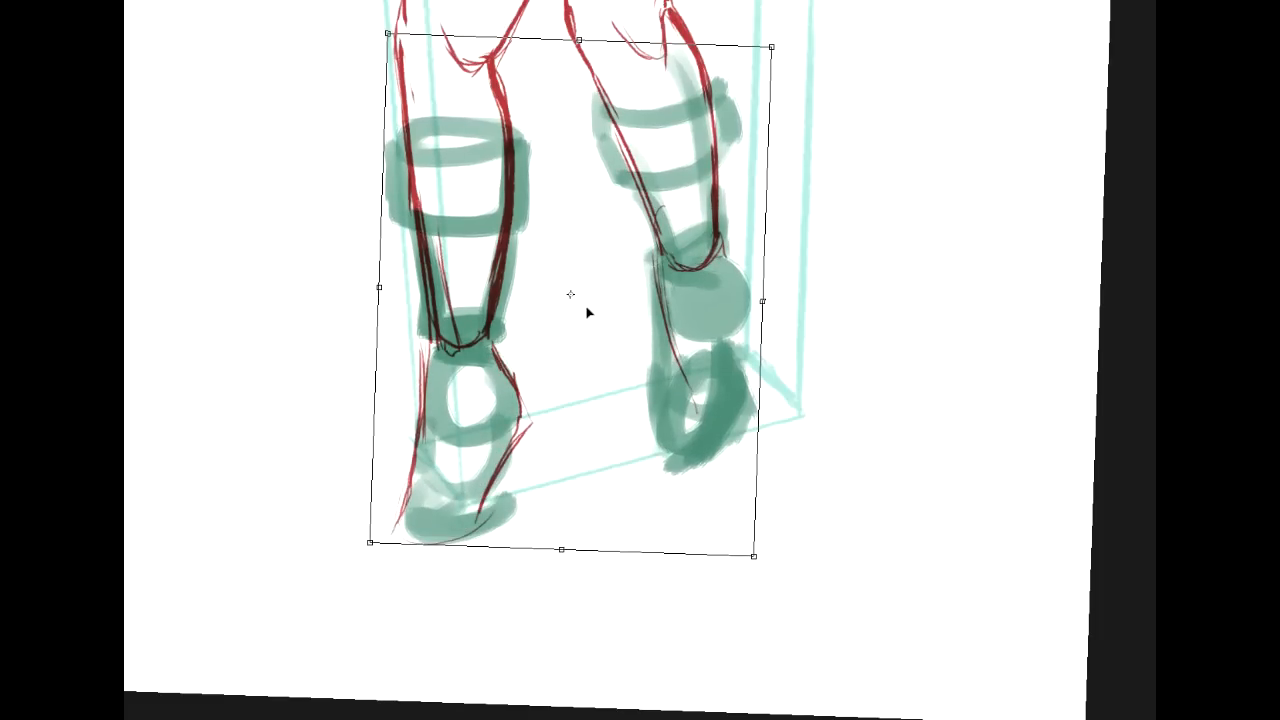
pyautogui.press('Return')
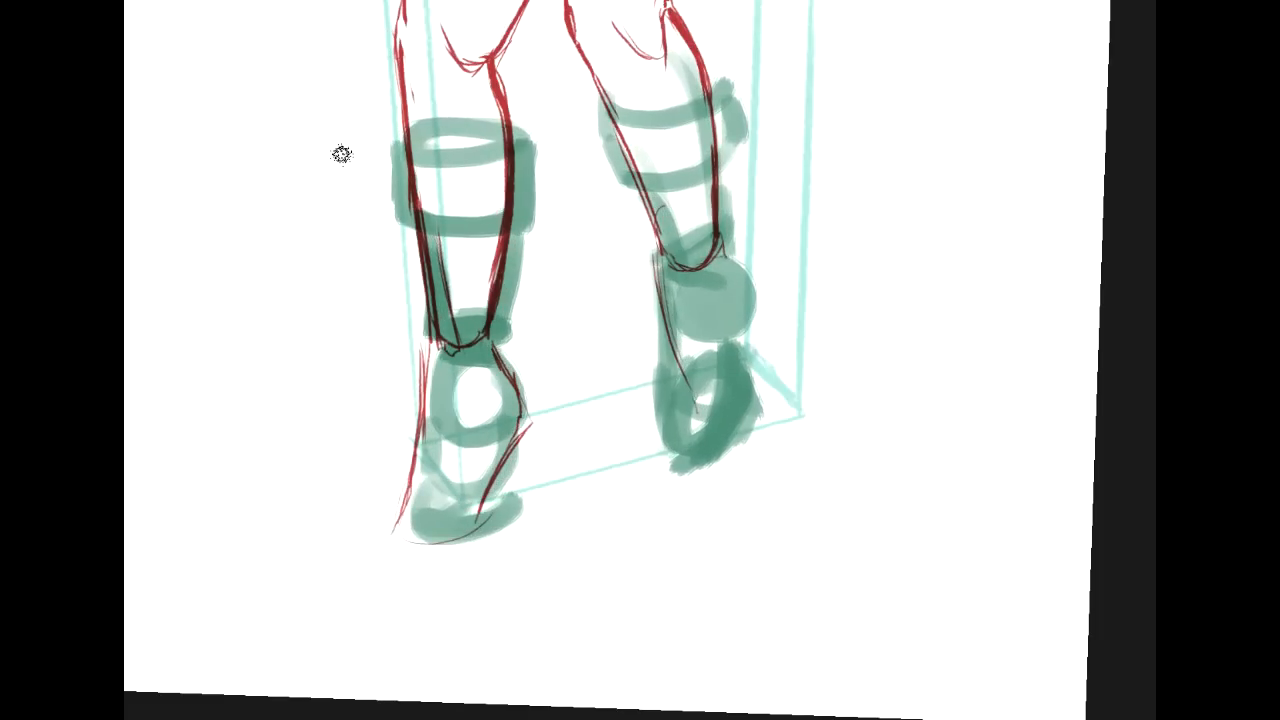
pyautogui.moveTo(704, 88)
pyautogui.mouseDown()
pyautogui.moveTo(629, 134)
pyautogui.moveTo(694, 157)
pyautogui.moveTo(727, 145)
pyautogui.moveTo(668, 186)
pyautogui.moveTo(731, 131)
pyautogui.moveTo(685, 178)
pyautogui.mouseUp()
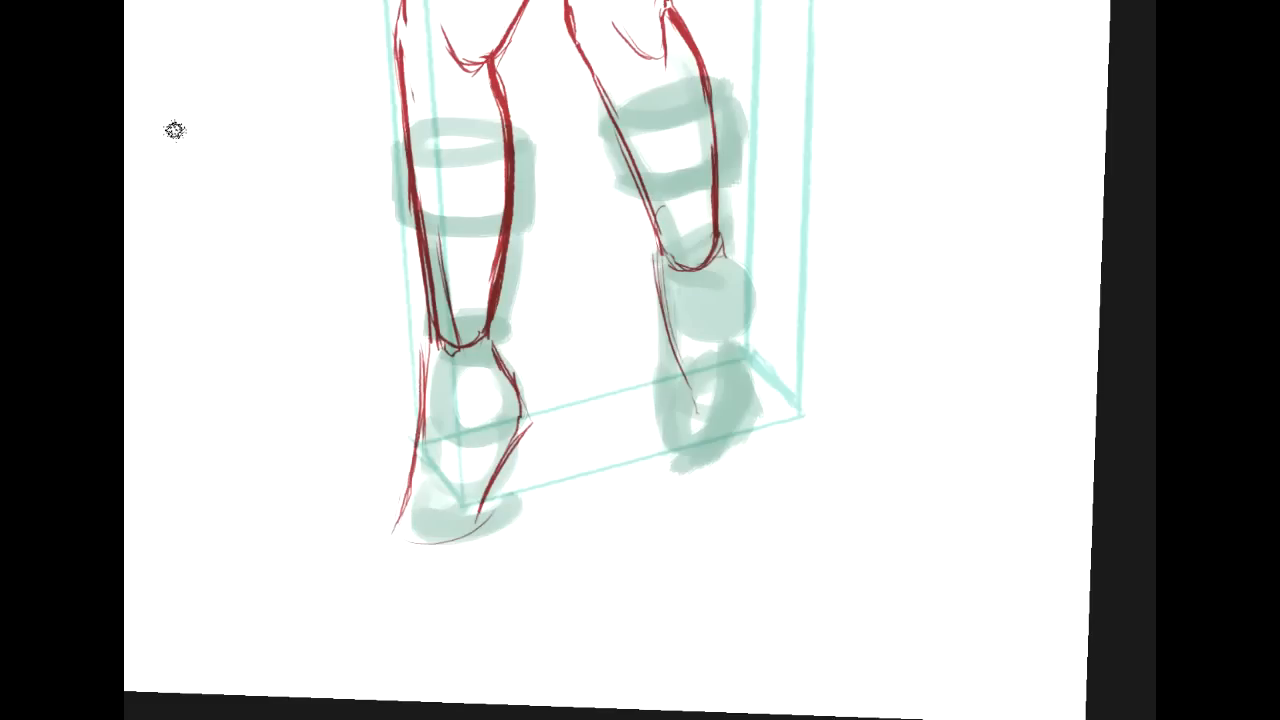
# Redraw the longer leg's inner calf contour in red using a brush preset farther down the list, and trim its outer edge thinner.
pyautogui.click(168, 1)
pyautogui.moveTo(266, 169); pyautogui.dragTo(266, 504)
pyautogui.click(195, 356)
pyautogui.press('Return')
pyautogui.moveTo(492, 62)
pyautogui.mouseDown()
pyautogui.moveTo(518, 186)
pyautogui.moveTo(491, 319)
pyautogui.mouseUp()
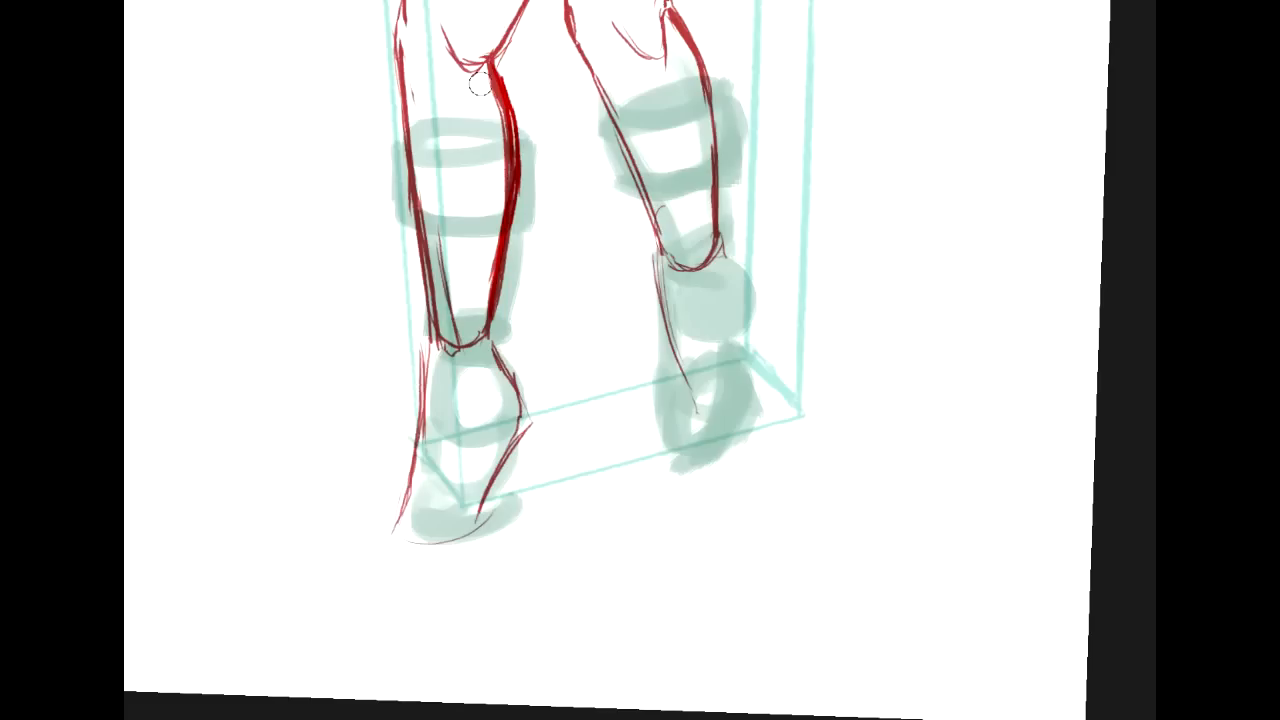
pyautogui.moveTo(516, 134); pyautogui.dragTo(517, 247)
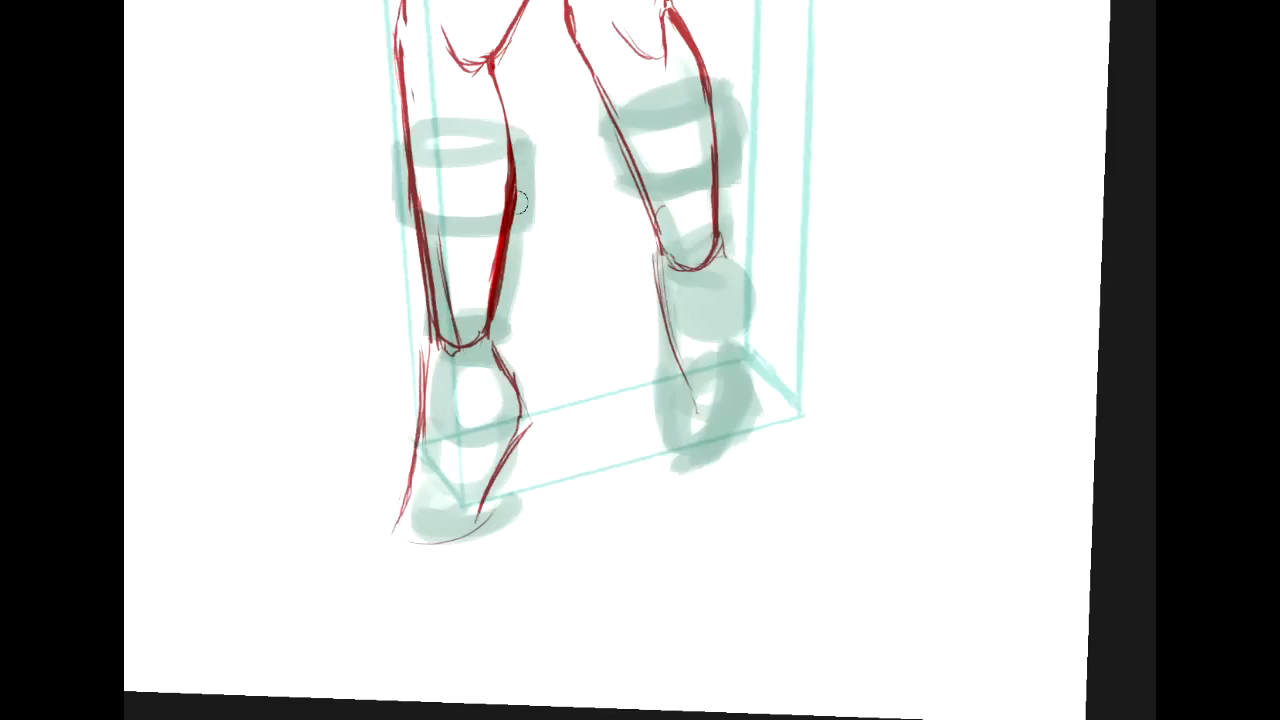
pyautogui.moveTo(524, 197); pyautogui.dragTo(515, 229)
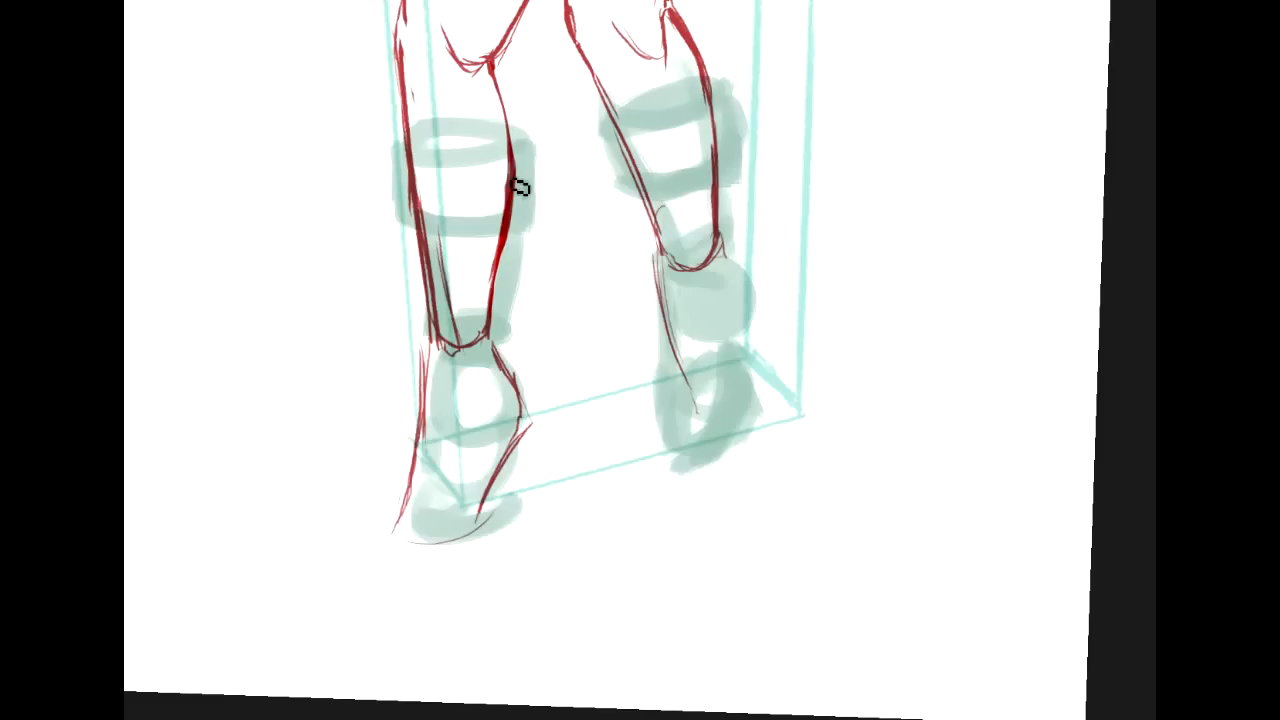
# Sketch both feet in red over the green block-in, with round heels, oval balls of the foot and enclosing side contours.
pyautogui.moveTo(517, 405)
pyautogui.mouseDown()
pyautogui.moveTo(480, 371)
pyautogui.moveTo(489, 451)
pyautogui.moveTo(491, 366)
pyautogui.moveTo(520, 393)
pyautogui.moveTo(491, 377)
pyautogui.moveTo(485, 405)
pyautogui.moveTo(429, 371)
pyautogui.moveTo(443, 449)
pyautogui.moveTo(463, 460)
pyautogui.moveTo(455, 480)
pyautogui.moveTo(508, 470)
pyautogui.moveTo(429, 509)
pyautogui.moveTo(437, 540)
pyautogui.moveTo(503, 510)
pyautogui.moveTo(465, 538)
pyautogui.moveTo(418, 460)
pyautogui.mouseUp()
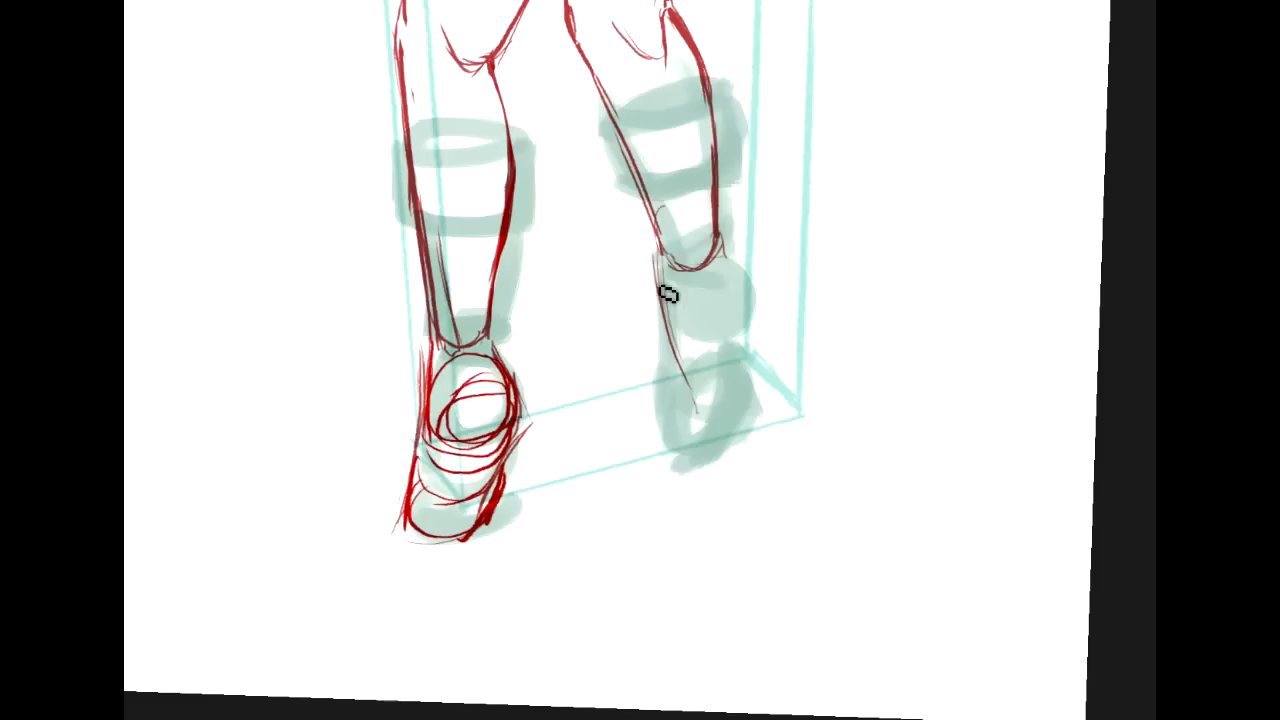
pyautogui.moveTo(662, 296)
pyautogui.mouseDown()
pyautogui.moveTo(685, 425)
pyautogui.moveTo(675, 449)
pyautogui.moveTo(776, 364)
pyautogui.moveTo(744, 276)
pyautogui.moveTo(756, 305)
pyautogui.moveTo(708, 290)
pyautogui.moveTo(761, 307)
pyautogui.moveTo(740, 320)
pyautogui.moveTo(691, 456)
pyautogui.moveTo(765, 374)
pyautogui.moveTo(726, 466)
pyautogui.mouseUp()
pyautogui.moveTo(693, 375); pyautogui.dragTo(683, 436)
pyautogui.moveTo(749, 347)
pyautogui.mouseDown()
pyautogui.moveTo(766, 410)
pyautogui.moveTo(748, 447)
pyautogui.moveTo(694, 464)
pyautogui.mouseUp()
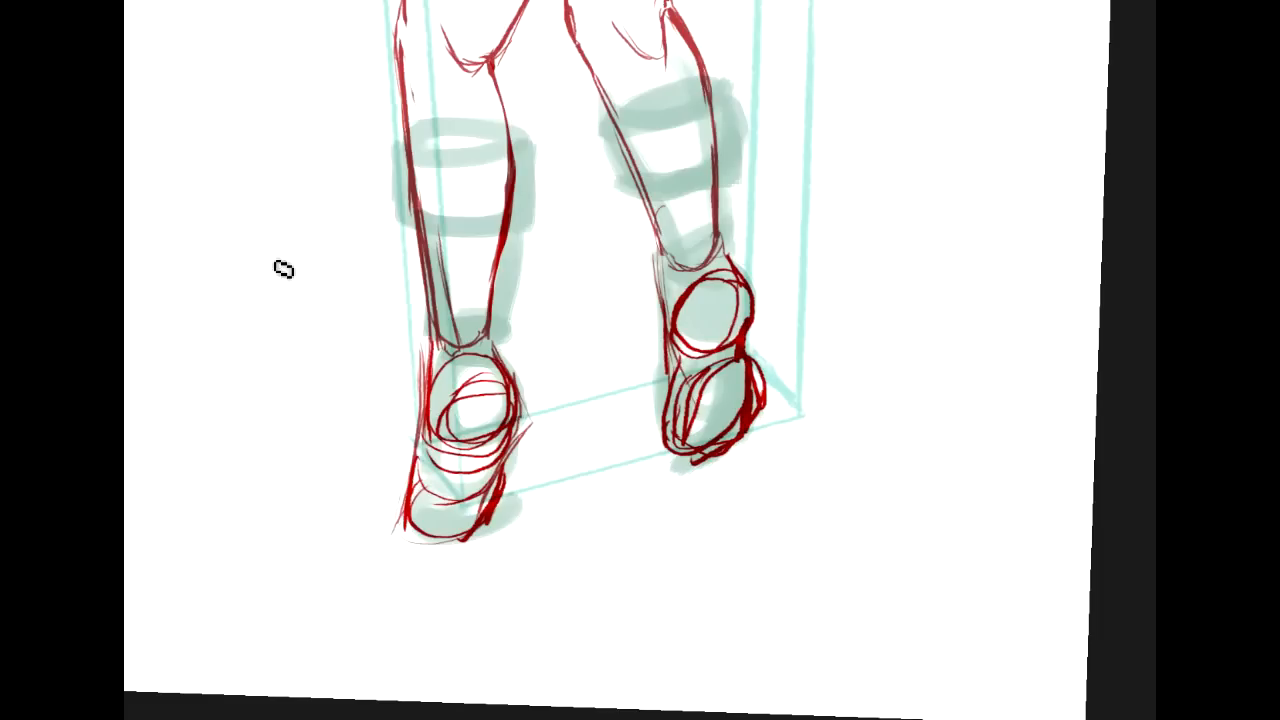
# Thicken the toe contours of both feet and reinforce the longer leg's heel edge and ankle curve.
pyautogui.moveTo(775, 166); pyautogui.dragTo(474, 491)
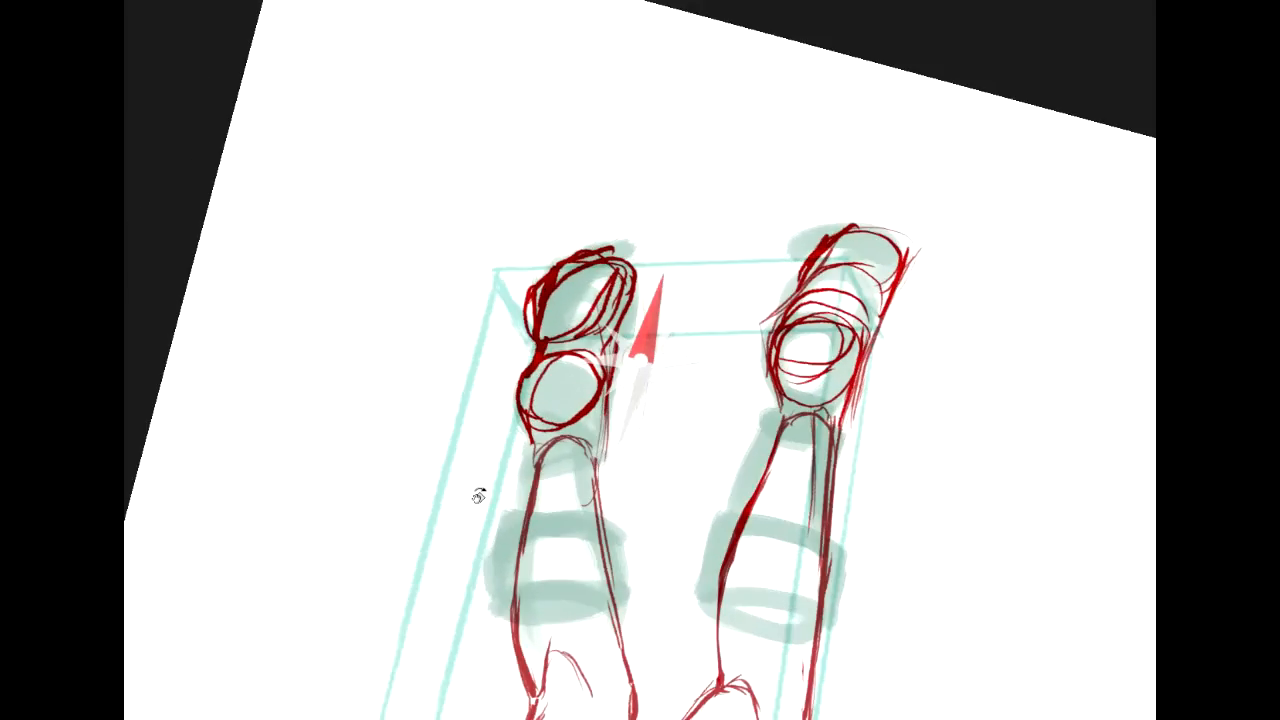
pyautogui.moveTo(562, 270); pyautogui.dragTo(546, 320)
pyautogui.moveTo(856, 230)
pyautogui.mouseDown()
pyautogui.moveTo(800, 284)
pyautogui.moveTo(844, 298)
pyautogui.mouseUp()
pyautogui.moveTo(812, 278)
pyautogui.mouseDown()
pyautogui.moveTo(888, 232)
pyautogui.moveTo(752, 346)
pyautogui.moveTo(782, 416)
pyautogui.mouseUp()
pyautogui.moveTo(764, 372)
pyautogui.mouseDown()
pyautogui.moveTo(784, 428)
pyautogui.moveTo(838, 428)
pyautogui.mouseUp()
pyautogui.moveTo(786, 415); pyautogui.dragTo(844, 434)
pyautogui.moveTo(848, 248)
pyautogui.mouseDown()
pyautogui.moveTo(889, 249)
pyautogui.moveTo(902, 274)
pyautogui.mouseUp()
pyautogui.moveTo(906, 260); pyautogui.dragTo(881, 314)
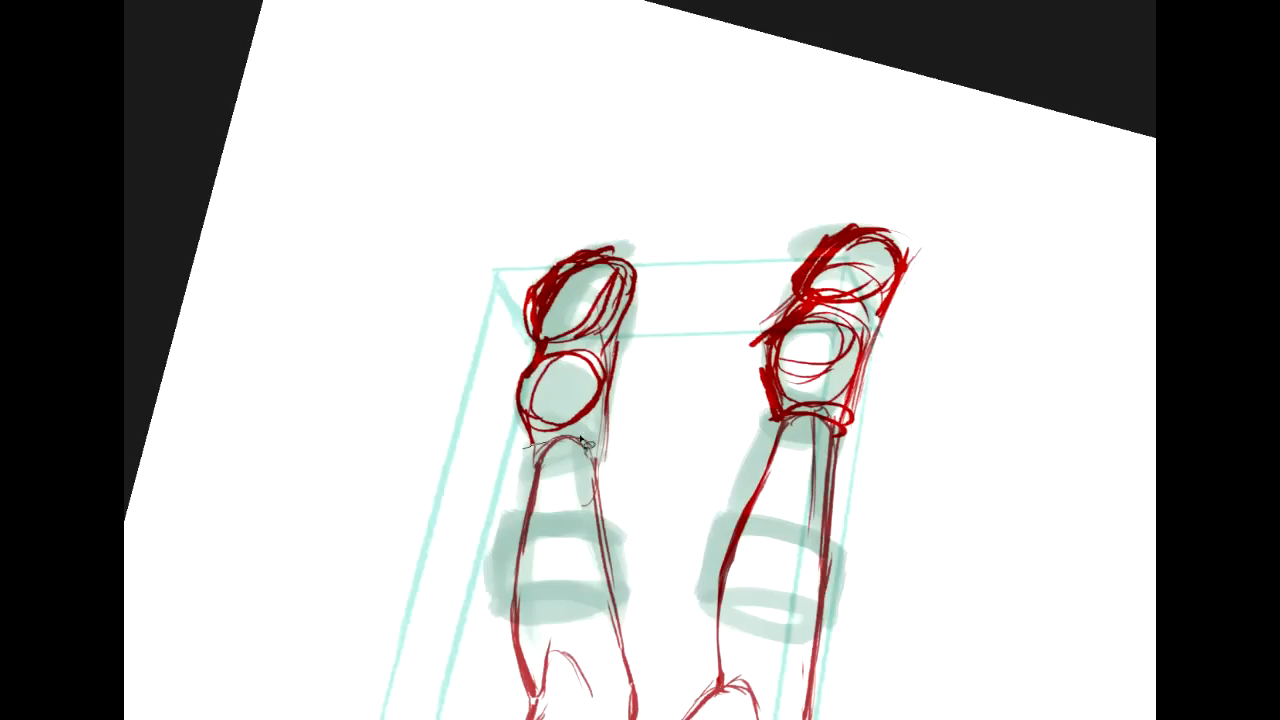
# Shorten the red sketch of both feet toward the ankles, and delete the green block-in.
pyautogui.moveTo(875, 447)
pyautogui.mouseDown()
pyautogui.moveTo(517, 237)
pyautogui.moveTo(475, 285)
pyautogui.mouseUp()
pyautogui.hotkey('ctrl', 't')
pyautogui.moveTo(788, 102); pyautogui.dragTo(771, 134)
pyautogui.moveTo(1040, 212); pyautogui.dragTo(1022, 206)
pyautogui.moveTo(428, 424); pyautogui.dragTo(428, 428)
pyautogui.press('Return')
pyautogui.hotkey('ctrl', 'd')
pyautogui.moveTo(574, 620); pyautogui.dragTo(532, 650)
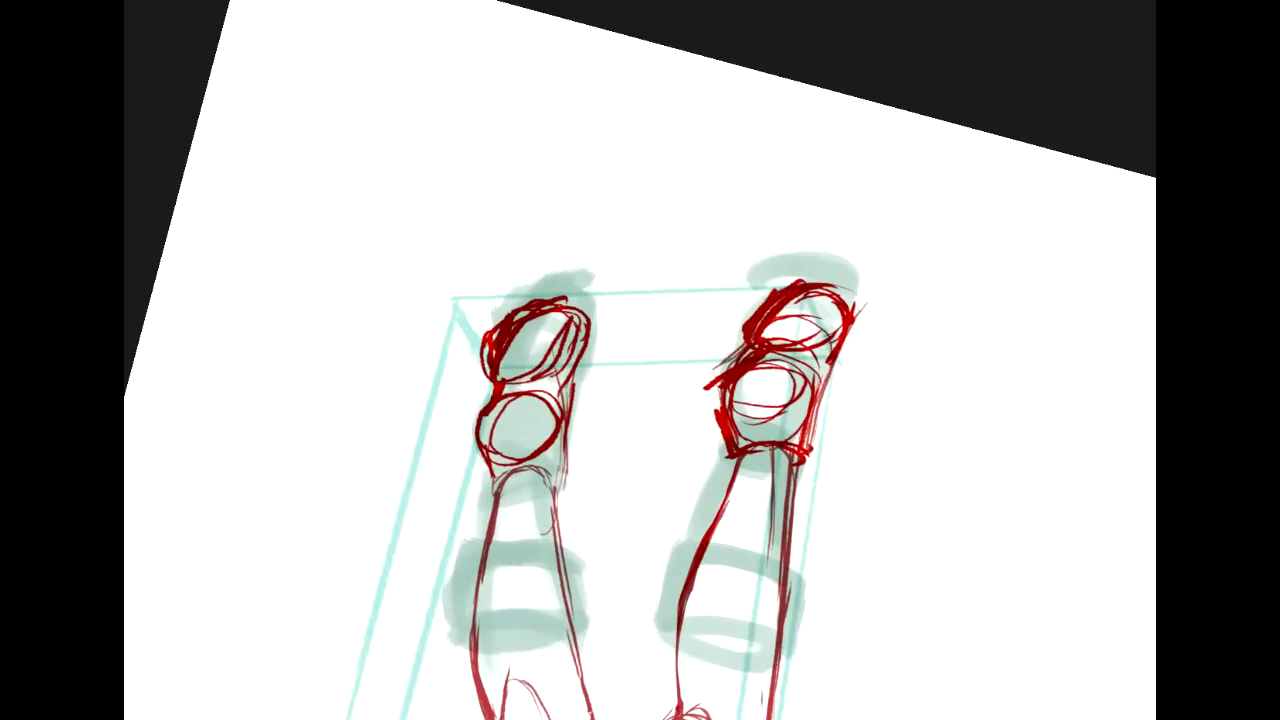
pyautogui.press('Delete')
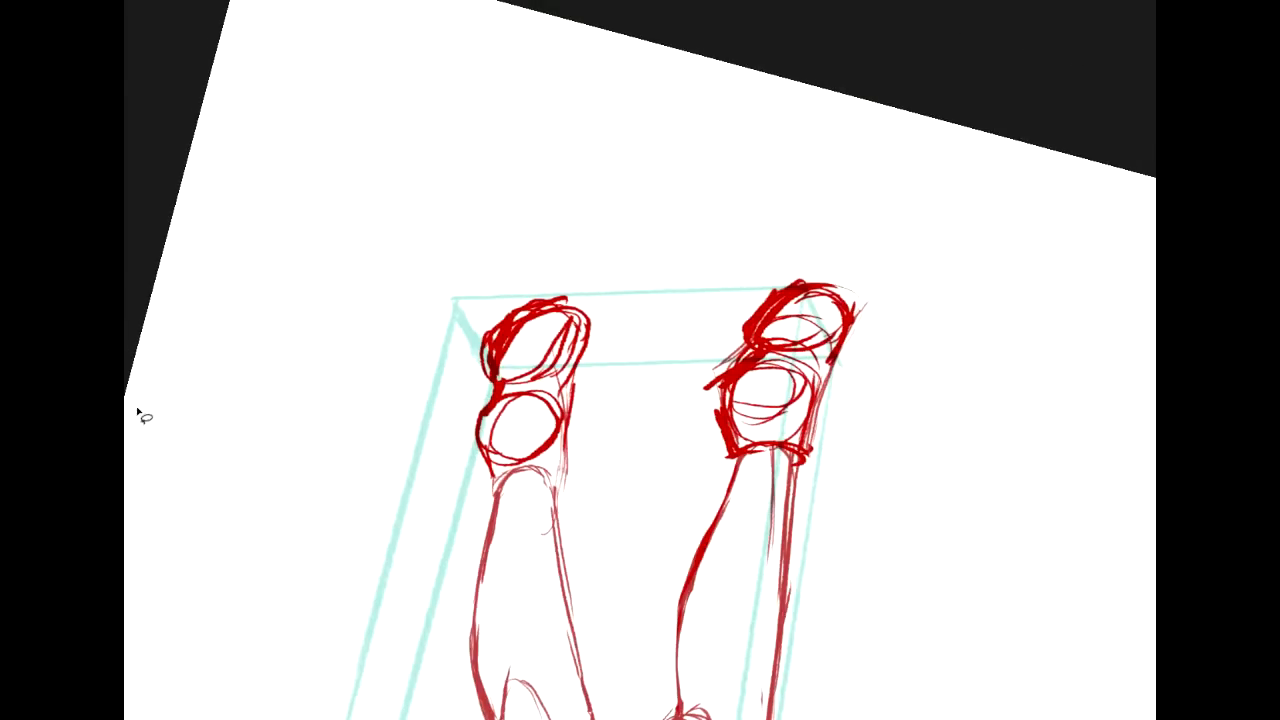
# Select both sketched feet up to the ankles, separate them from the leg lines and fade them to a pale guide.
pyautogui.moveTo(305, 447); pyautogui.dragTo(918, 355)
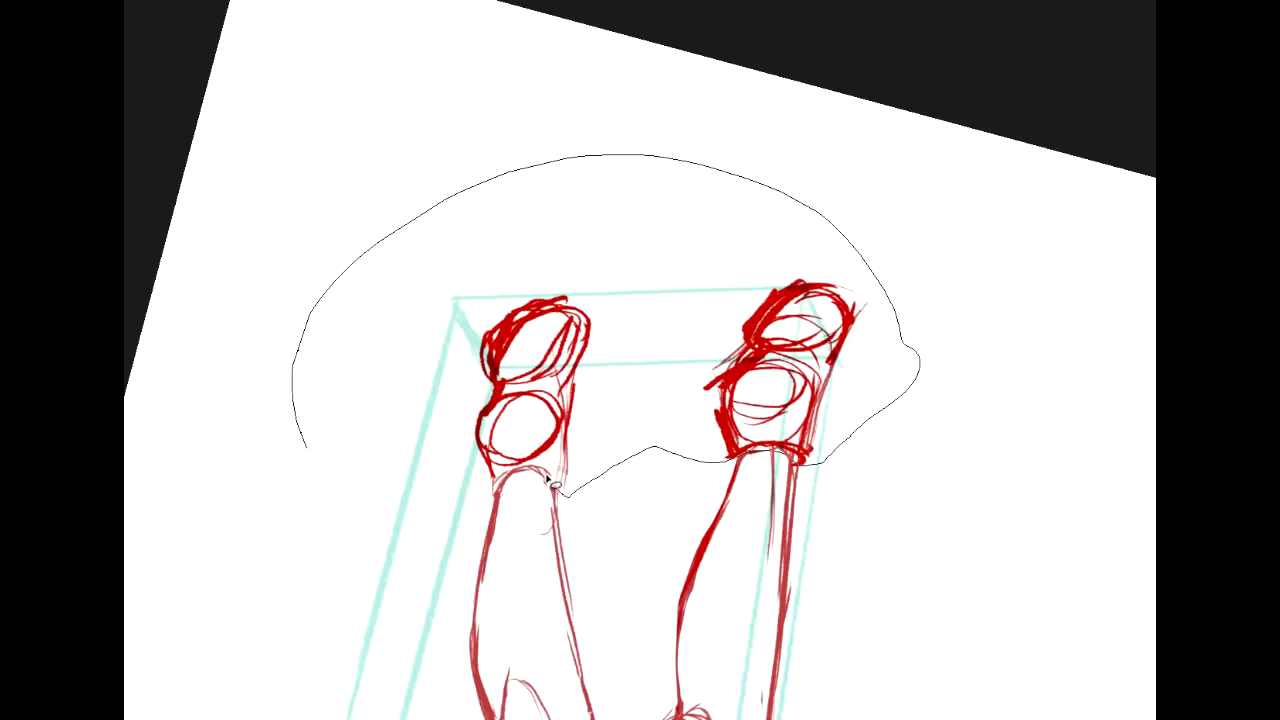
pyautogui.moveTo(497, 500); pyautogui.dragTo(495, 496)
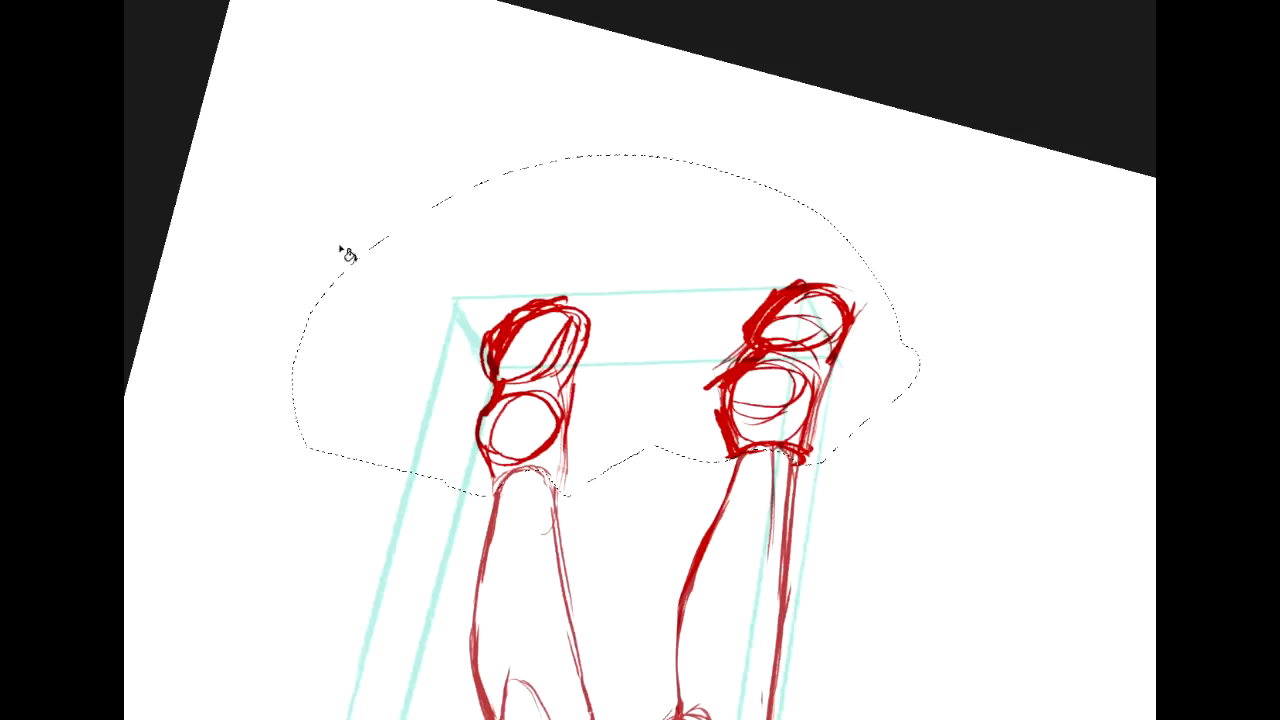
pyautogui.press('Delete')
pyautogui.hotkey('ctrl', 'd')
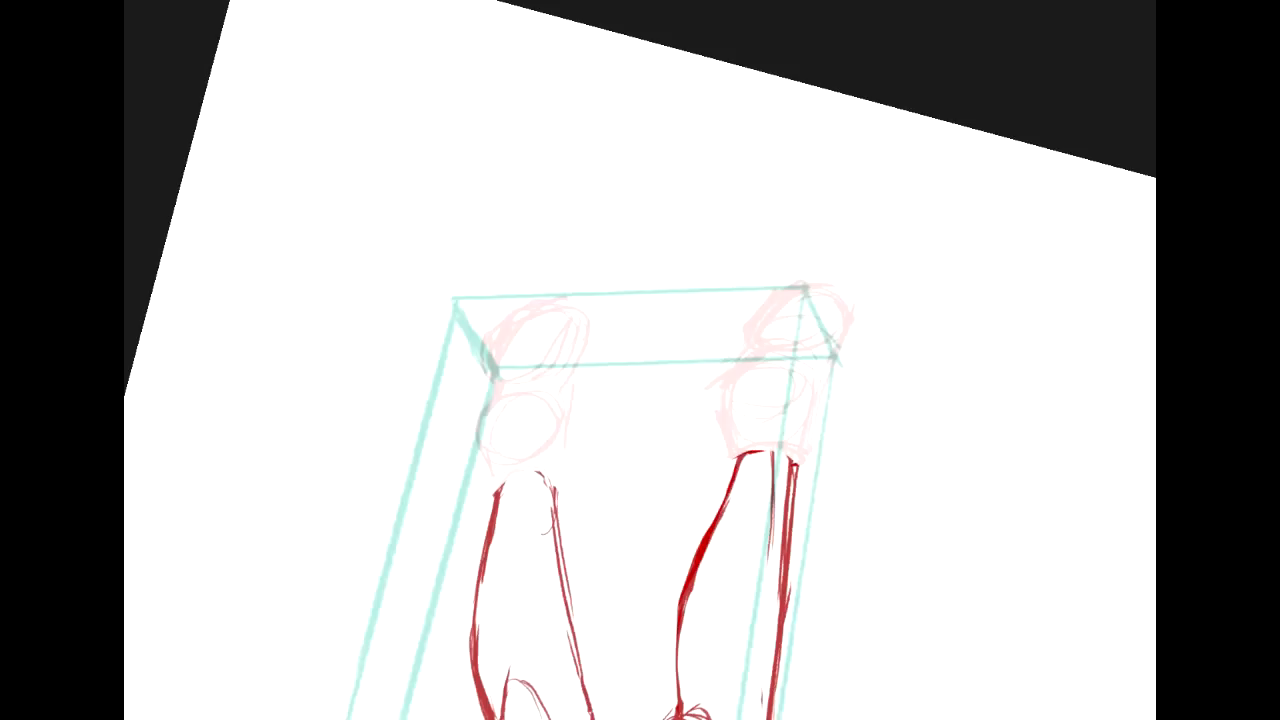
# Draw the shorter leg's heel bulge and the opposite long edge of its foot over the pale guide.
pyautogui.moveTo(870, 255); pyautogui.dragTo(778, 389)
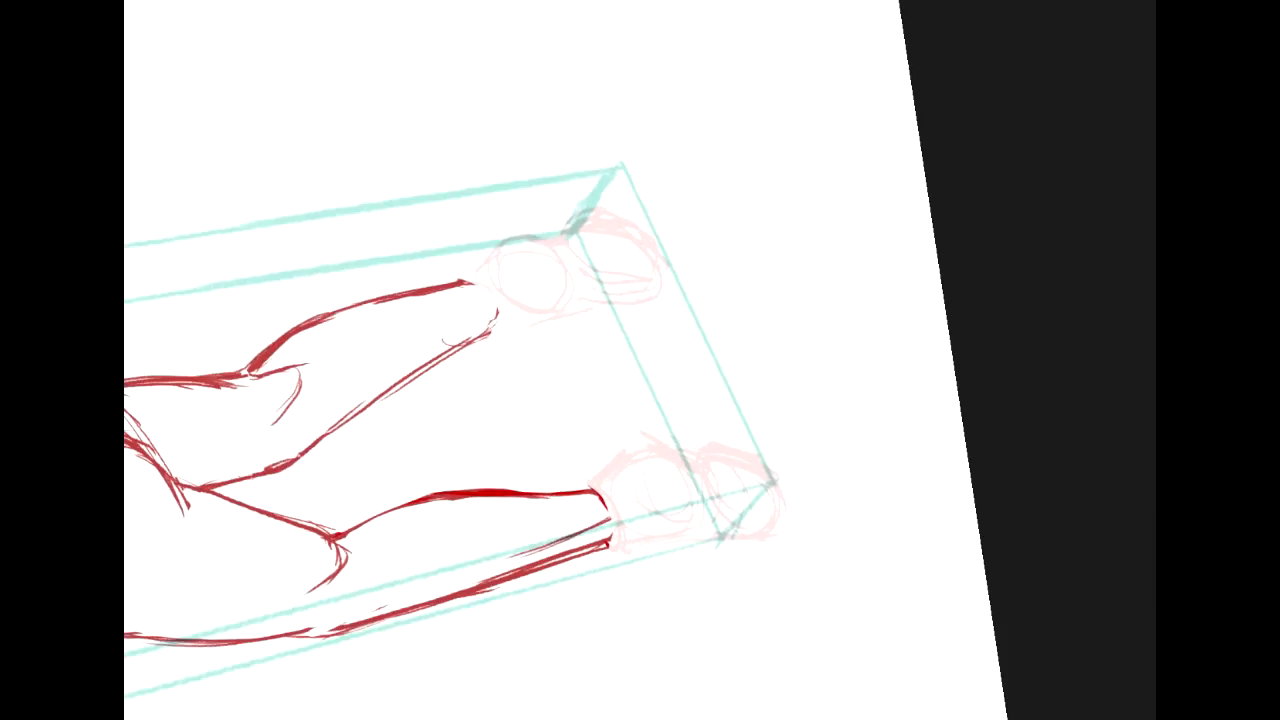
pyautogui.moveTo(489, 246)
pyautogui.mouseDown()
pyautogui.moveTo(461, 289)
pyautogui.moveTo(492, 235)
pyautogui.moveTo(514, 243)
pyautogui.mouseUp()
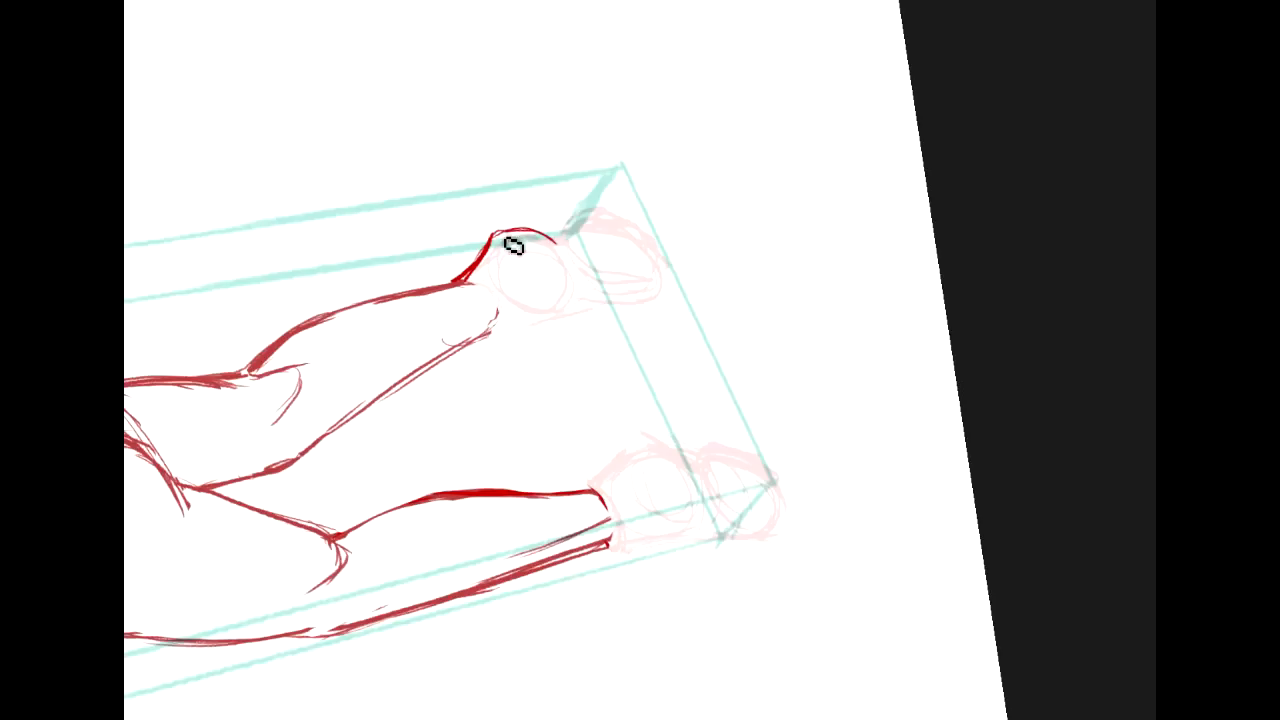
pyautogui.moveTo(610, 298); pyautogui.dragTo(490, 333)
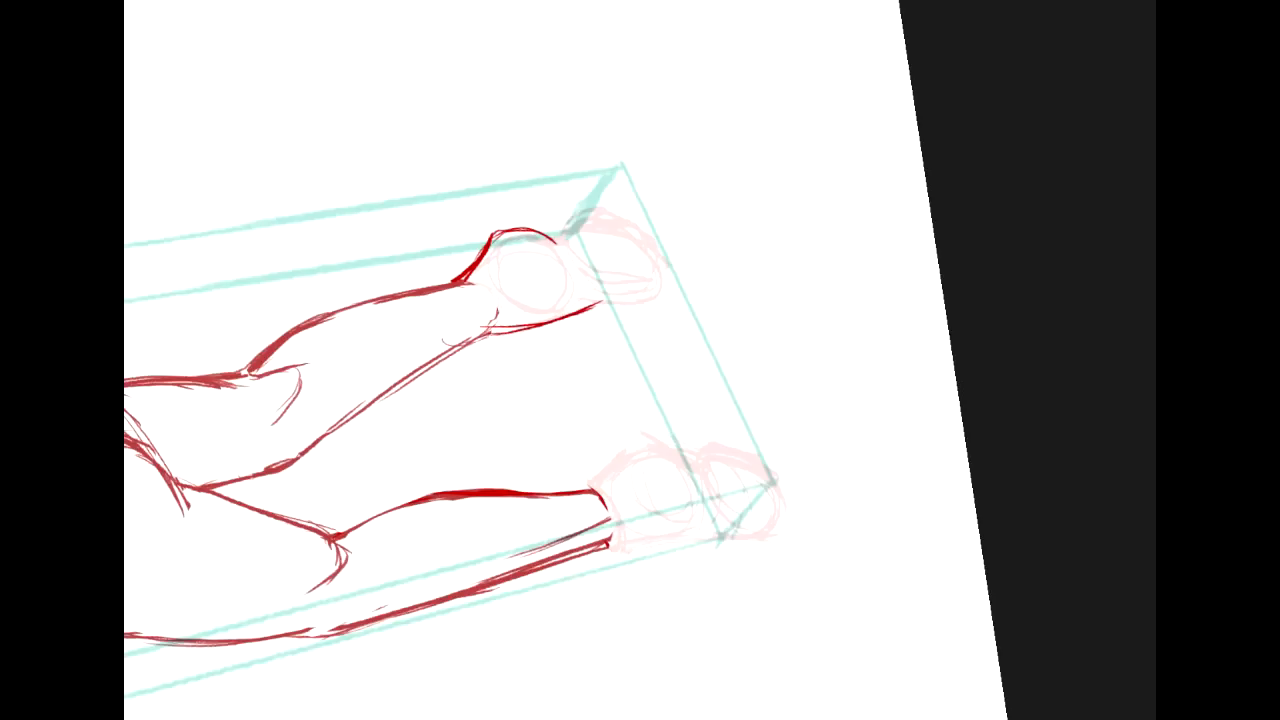
# Add heel and ball ovals to the shorter leg's foot, thicken its long edge to the toes and draw two ankle curves.
pyautogui.moveTo(562, 232)
pyautogui.mouseDown()
pyautogui.moveTo(651, 249)
pyautogui.moveTo(666, 269)
pyautogui.moveTo(610, 300)
pyautogui.mouseUp()
pyautogui.moveTo(632, 237)
pyautogui.mouseDown()
pyautogui.moveTo(585, 267)
pyautogui.moveTo(578, 252)
pyautogui.moveTo(555, 274)
pyautogui.moveTo(554, 248)
pyautogui.moveTo(523, 240)
pyautogui.moveTo(578, 270)
pyautogui.mouseUp()
pyautogui.moveTo(455, 348)
pyautogui.mouseDown()
pyautogui.moveTo(603, 320)
pyautogui.moveTo(605, 305)
pyautogui.mouseUp()
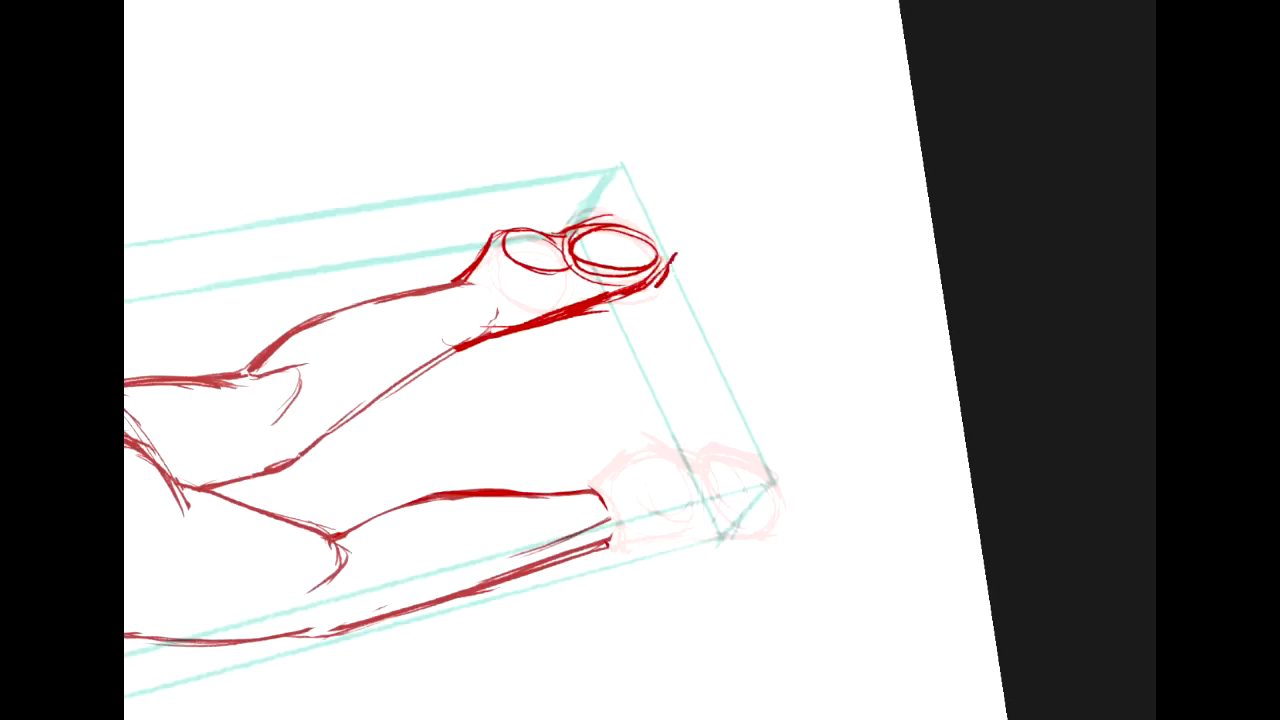
pyautogui.moveTo(496, 318); pyautogui.dragTo(476, 268)
pyautogui.moveTo(508, 314); pyautogui.dragTo(490, 268)
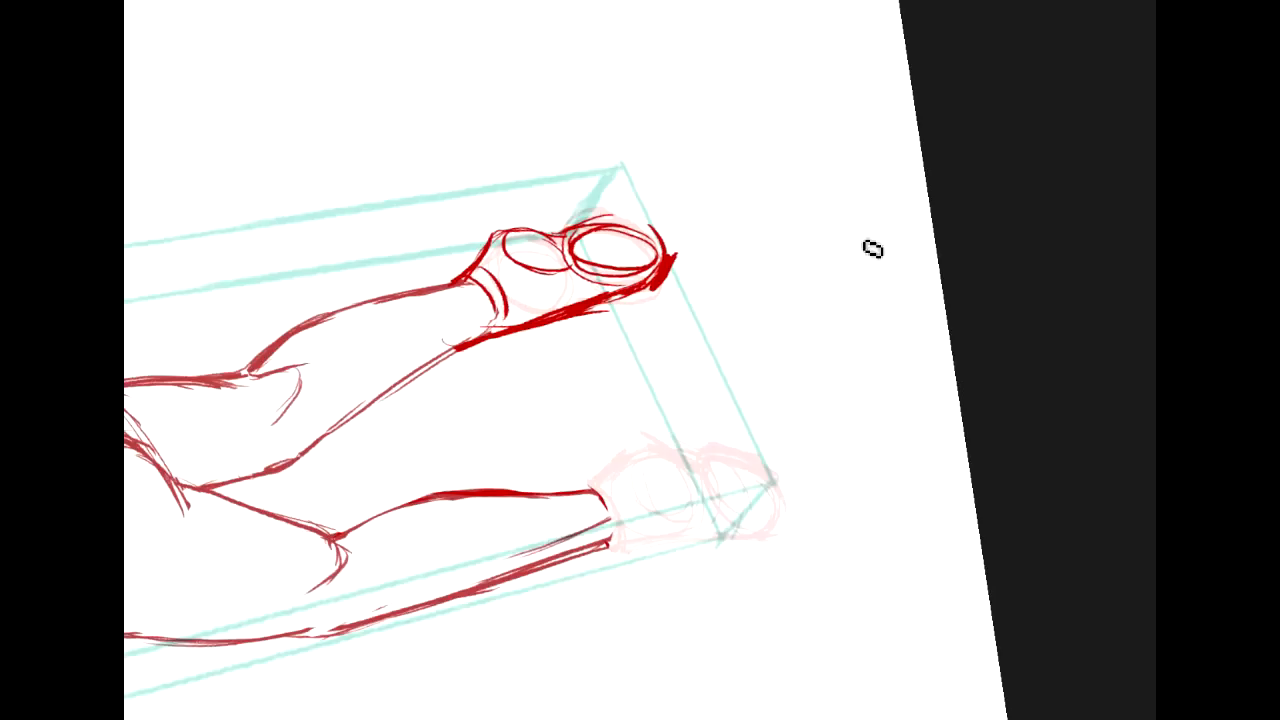
# Redraw the longer leg's foot over the pale guide with a bulging heel, rounded toes, two sole ovals and an ankle bump.
pyautogui.moveTo(598, 492)
pyautogui.mouseDown()
pyautogui.moveTo(645, 456)
pyautogui.moveTo(760, 474)
pyautogui.moveTo(786, 505)
pyautogui.mouseUp()
pyautogui.moveTo(606, 551)
pyautogui.mouseDown()
pyautogui.moveTo(750, 531)
pyautogui.moveTo(786, 501)
pyautogui.mouseUp()
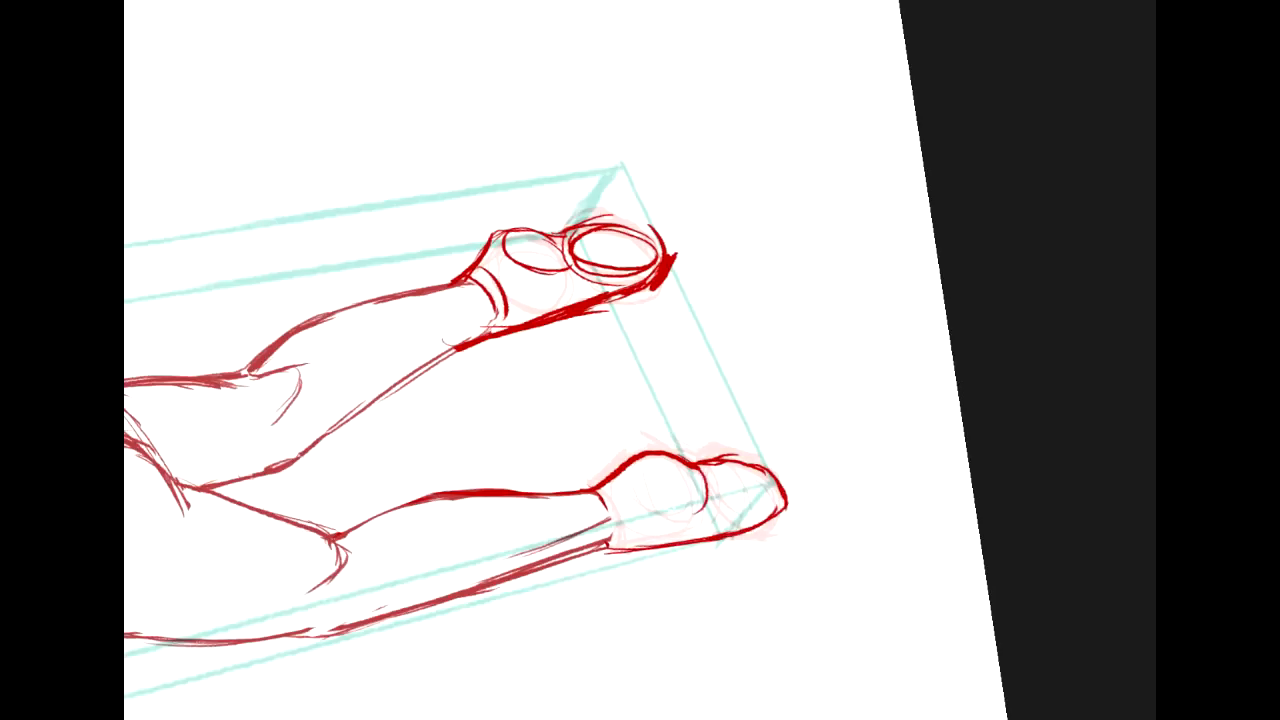
pyautogui.moveTo(650, 457); pyautogui.dragTo(688, 523)
pyautogui.moveTo(692, 464)
pyautogui.mouseDown()
pyautogui.moveTo(682, 524)
pyautogui.moveTo(770, 508)
pyautogui.moveTo(594, 560)
pyautogui.moveTo(617, 542)
pyautogui.moveTo(642, 550)
pyautogui.mouseUp()
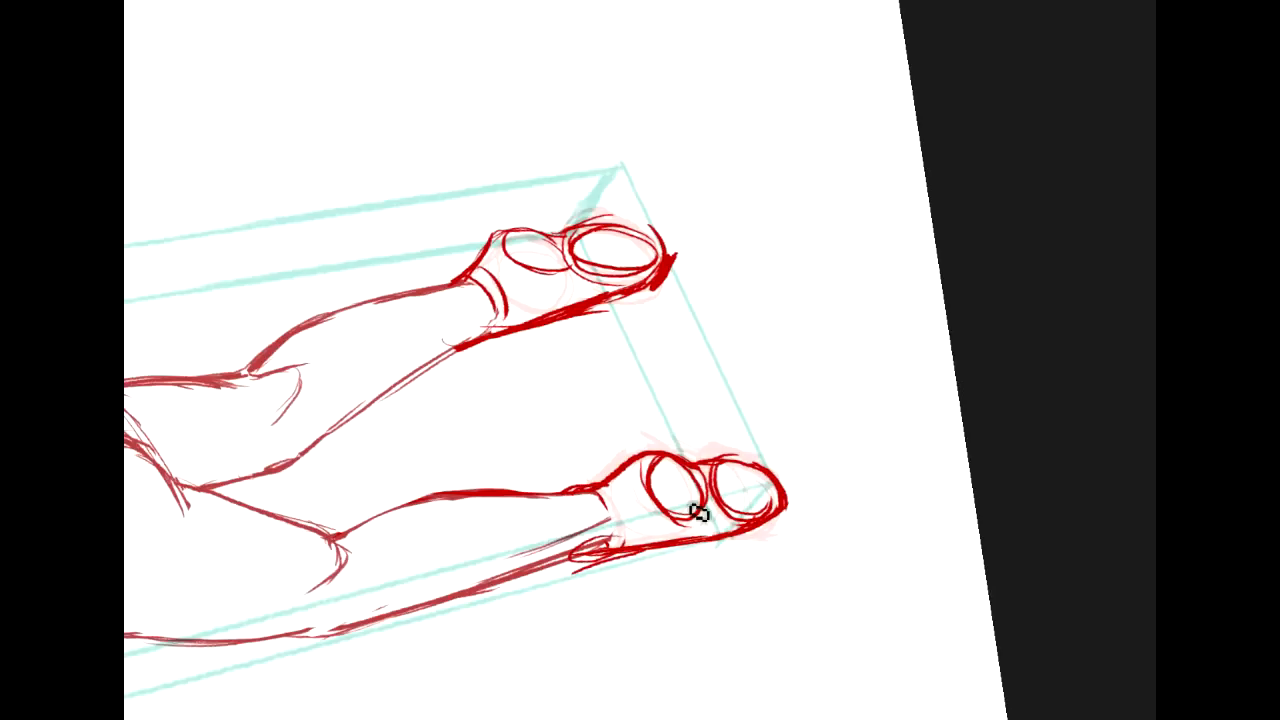
# Select the shorter leg's foot and scale it down slightly toward the ankle.
pyautogui.moveTo(518, 314)
pyautogui.mouseDown()
pyautogui.moveTo(506, 340)
pyautogui.moveTo(522, 332)
pyautogui.moveTo(560, 194)
pyautogui.moveTo(462, 300)
pyautogui.mouseUp()
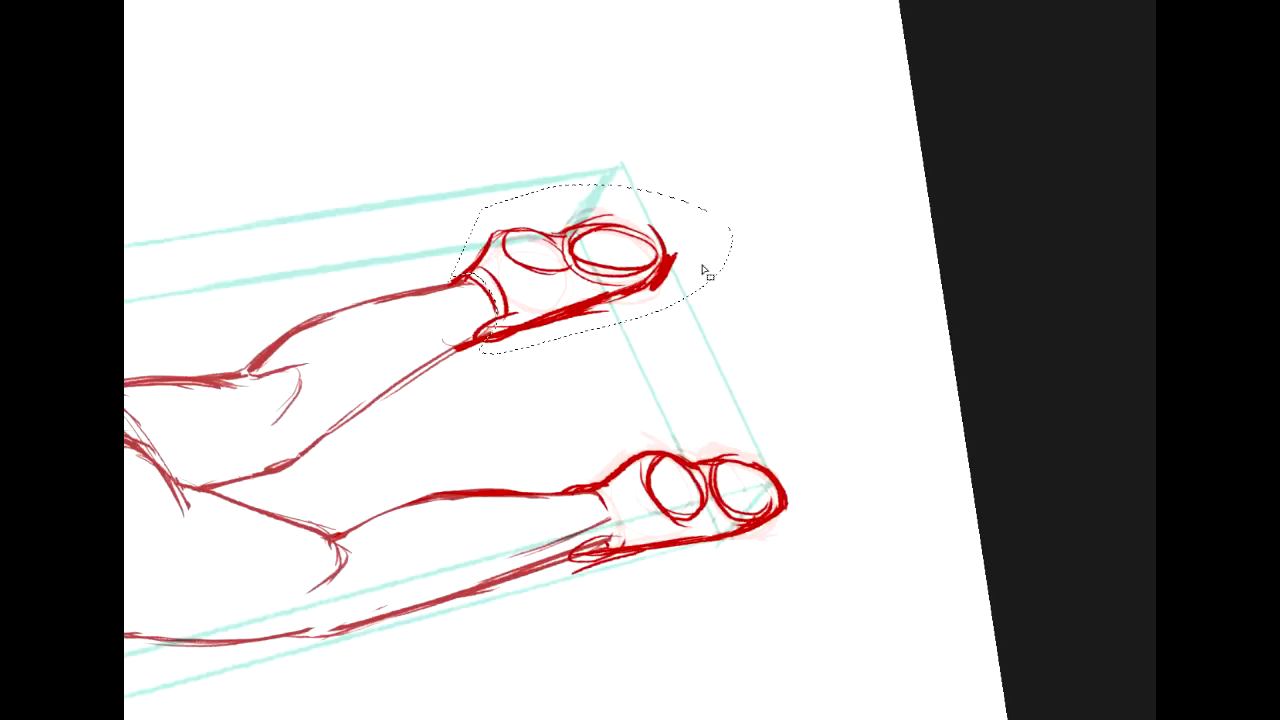
pyautogui.hotkey('ctrl', 't')
pyautogui.moveTo(722, 157); pyautogui.dragTo(708, 172)
pyautogui.moveTo(571, 270); pyautogui.dragTo(568, 267)
pyautogui.press('Return')
pyautogui.hotkey('ctrl', 'd')
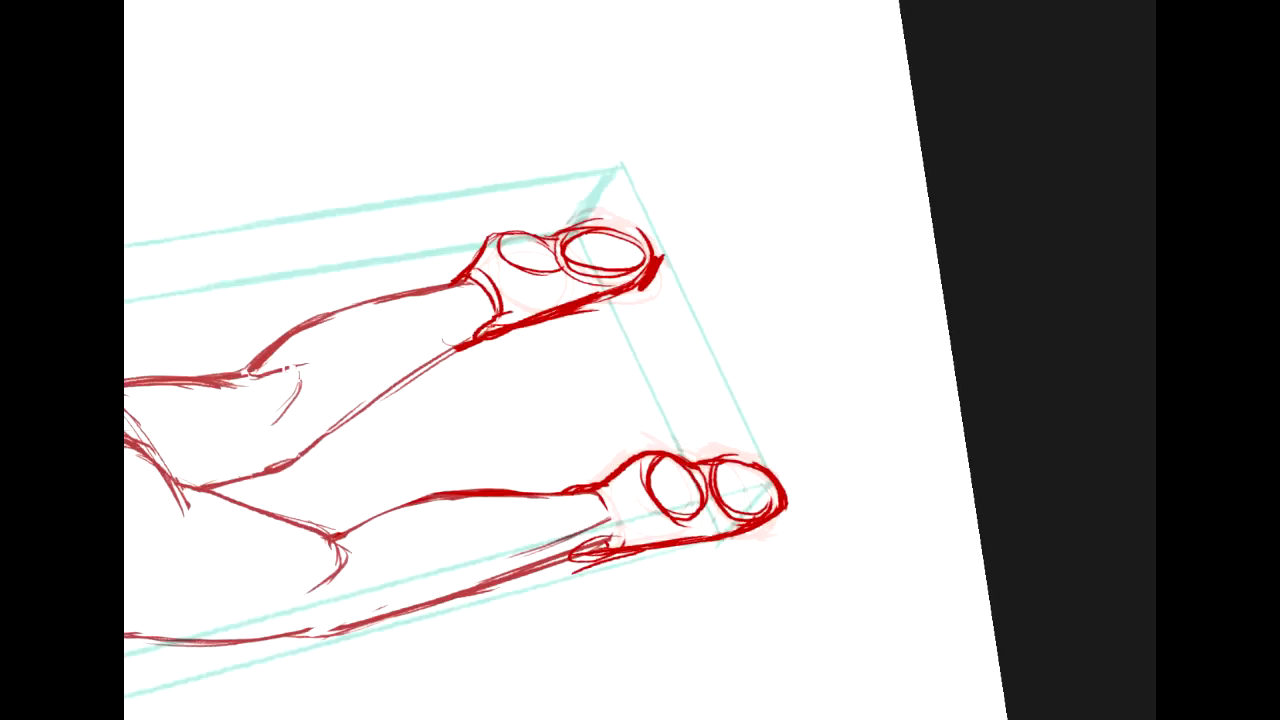
# Draw an inner muscle line along each calf, and replace the curved fold behind the shorter leg's knee with short straight strokes.
pyautogui.moveTo(286, 371)
pyautogui.mouseDown()
pyautogui.moveTo(250, 422)
pyautogui.moveTo(384, 312)
pyautogui.mouseUp()
pyautogui.moveTo(320, 345); pyautogui.dragTo(454, 300)
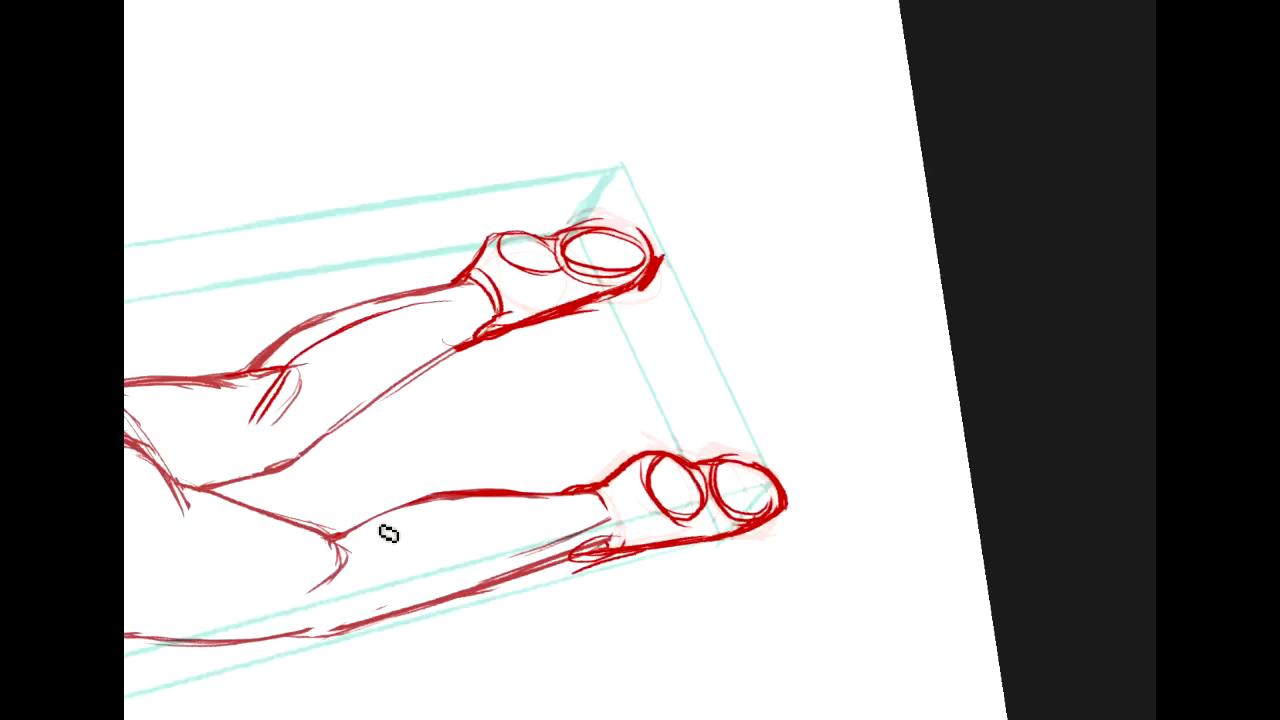
pyautogui.moveTo(347, 552)
pyautogui.mouseDown()
pyautogui.moveTo(510, 505)
pyautogui.moveTo(600, 511)
pyautogui.mouseUp()
pyautogui.moveTo(517, 506); pyautogui.dragTo(604, 510)
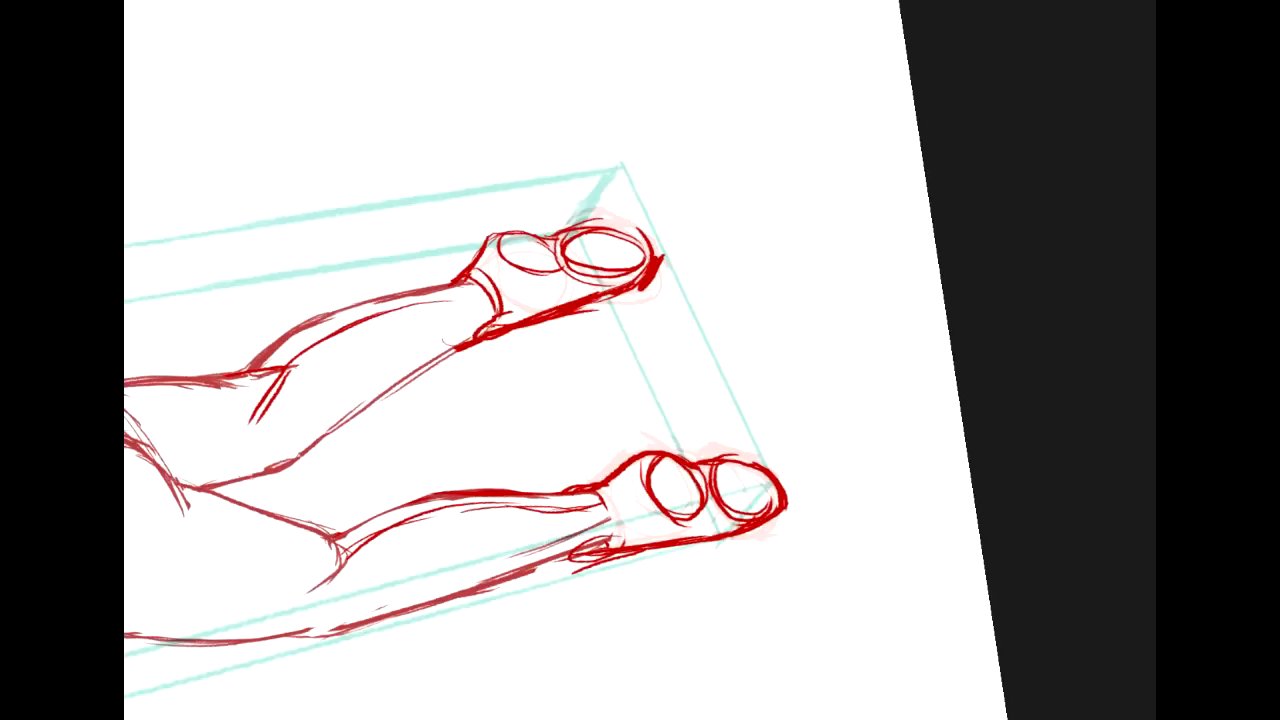
# Thicken the bent arm's outer contour from mid-forearm down to the elbow corner at the other end of the box.
pyautogui.moveTo(180, 330); pyautogui.dragTo(1112, 468)
pyautogui.moveTo(480, 560); pyautogui.dragTo(808, 225)
pyautogui.moveTo(631, 376)
pyautogui.mouseDown()
pyautogui.moveTo(604, 328)
pyautogui.moveTo(566, 314)
pyautogui.mouseUp()
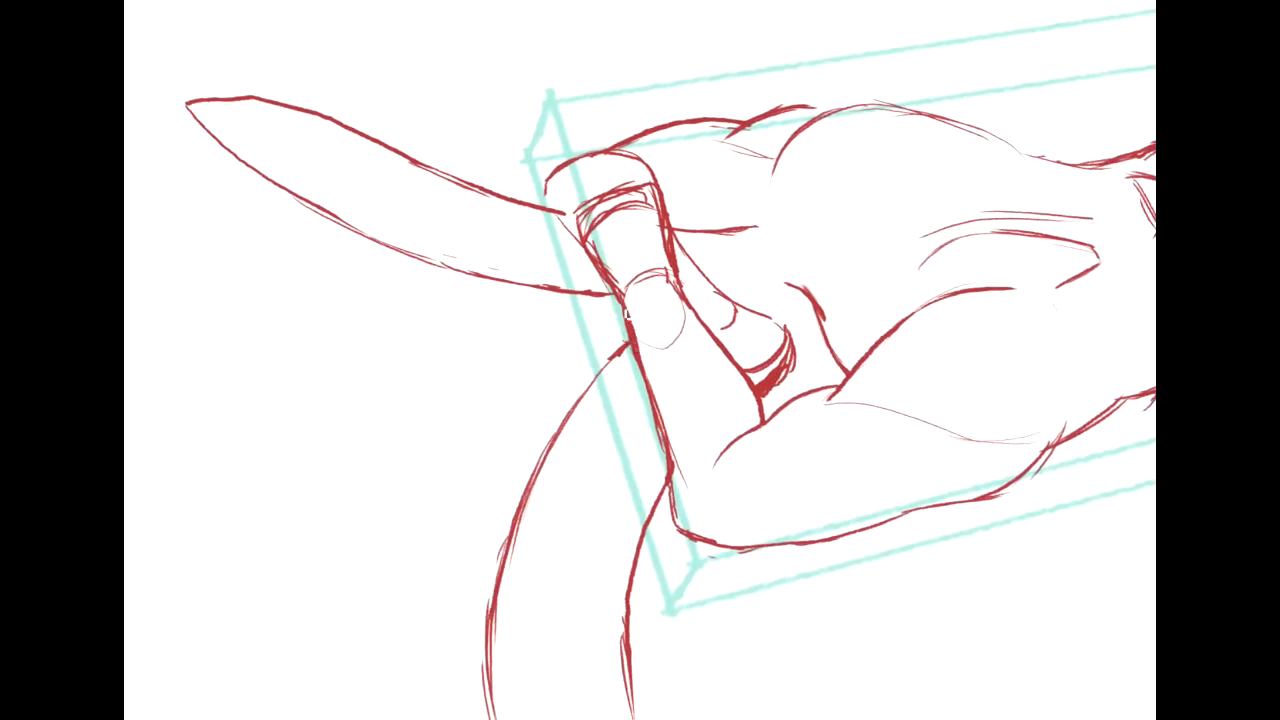
pyautogui.moveTo(650, 406); pyautogui.dragTo(673, 500)
pyautogui.moveTo(662, 445); pyautogui.dragTo(677, 522)
pyautogui.moveTo(667, 476); pyautogui.dragTo(693, 532)
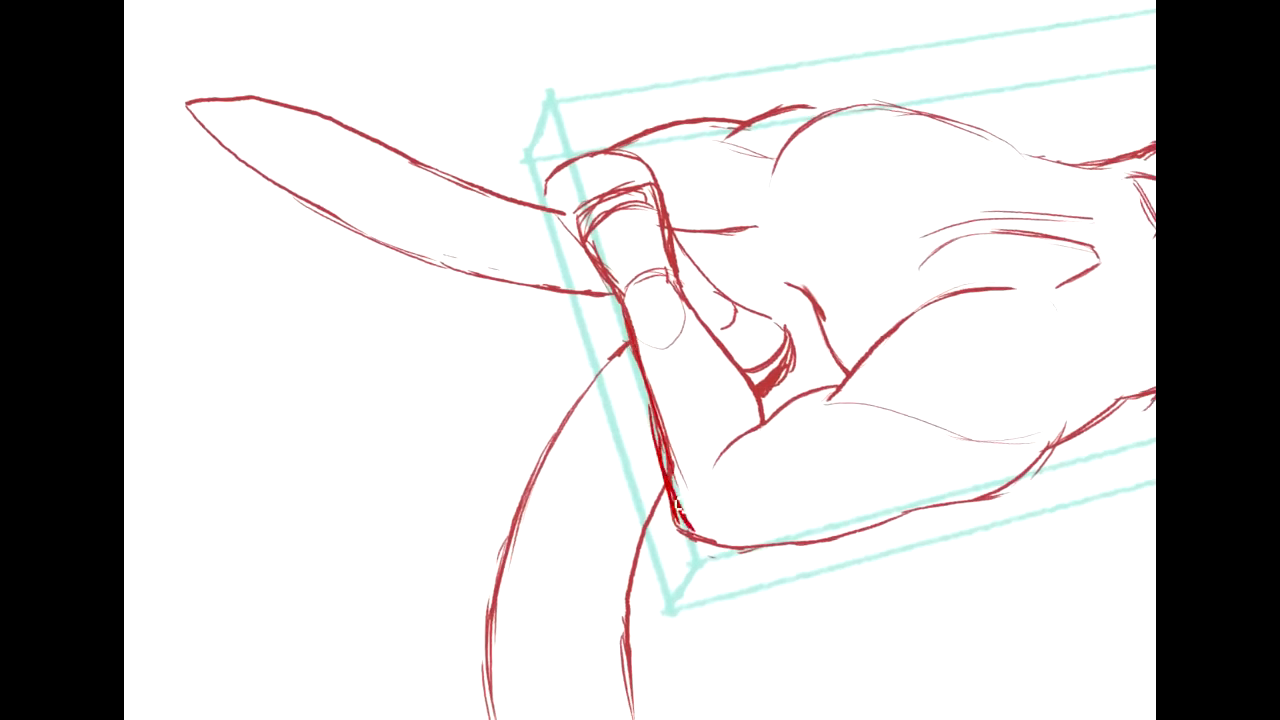
# Clean up the bent arm's outer forearm contour near the elbow by darkening the line and removing the loose strokes beside it.
pyautogui.moveTo(667, 460); pyautogui.dragTo(688, 518)
pyautogui.moveTo(674, 423); pyautogui.dragTo(680, 470)
pyautogui.moveTo(648, 398); pyautogui.dragTo(651, 432)
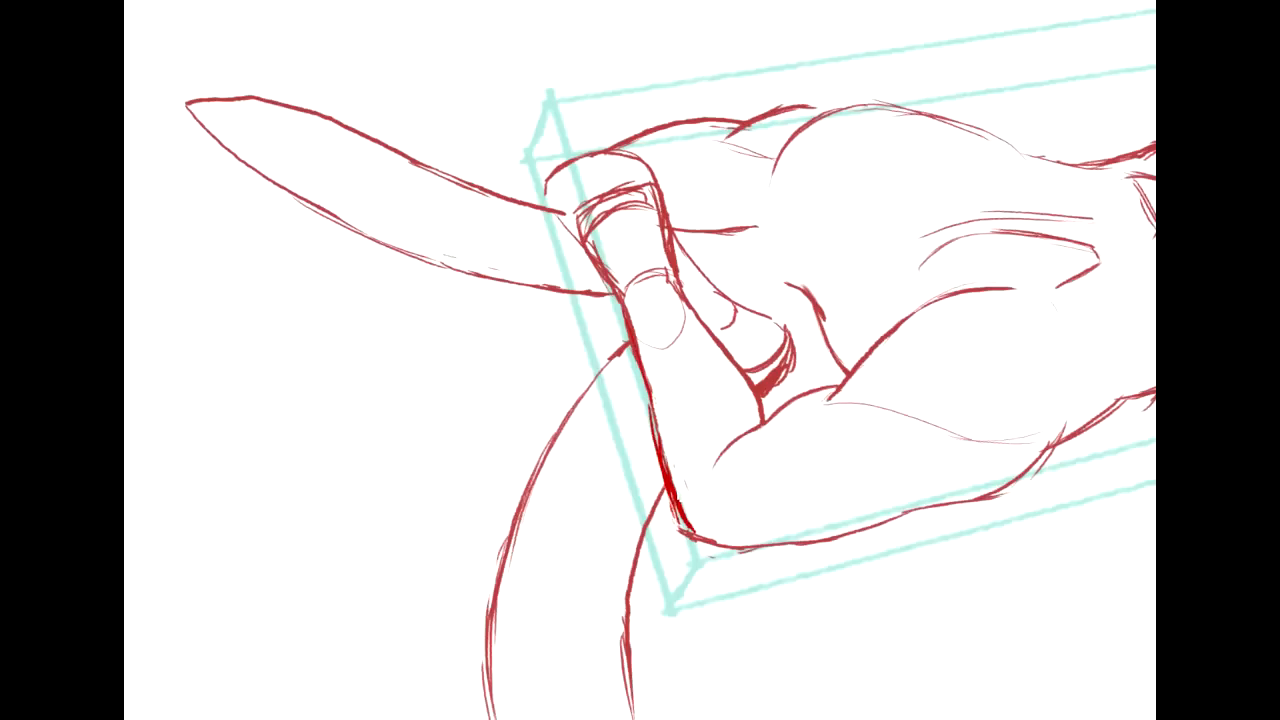
# Select the shorter leg's knee area and shift it slightly toward the foot to shorten the lower leg.
pyautogui.moveTo(1126, 523)
pyautogui.mouseDown()
pyautogui.moveTo(1139, 395)
pyautogui.moveTo(473, 344)
pyautogui.moveTo(697, 478)
pyautogui.moveTo(684, 260)
pyautogui.moveTo(261, 260)
pyautogui.moveTo(232, 676)
pyautogui.mouseUp()
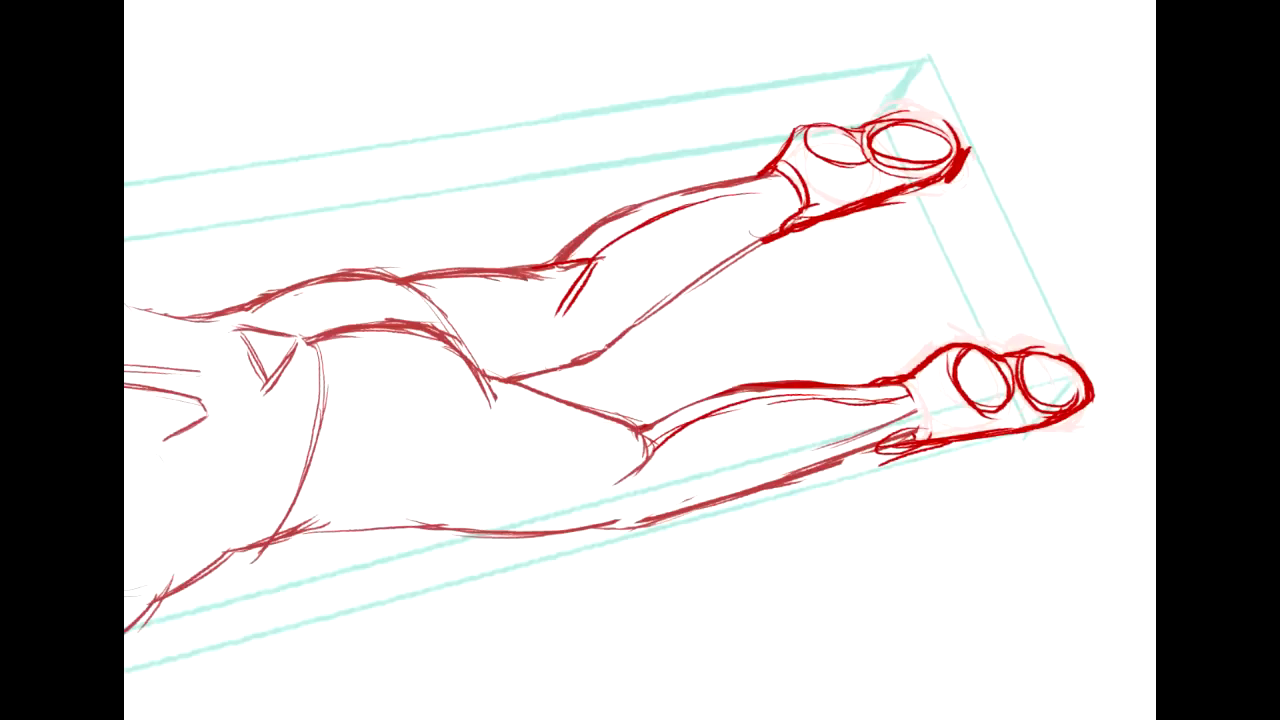
pyautogui.rightClick(114, 276)
pyautogui.click(169, 289)
pyautogui.moveTo(583, 282); pyautogui.dragTo(326, 232)
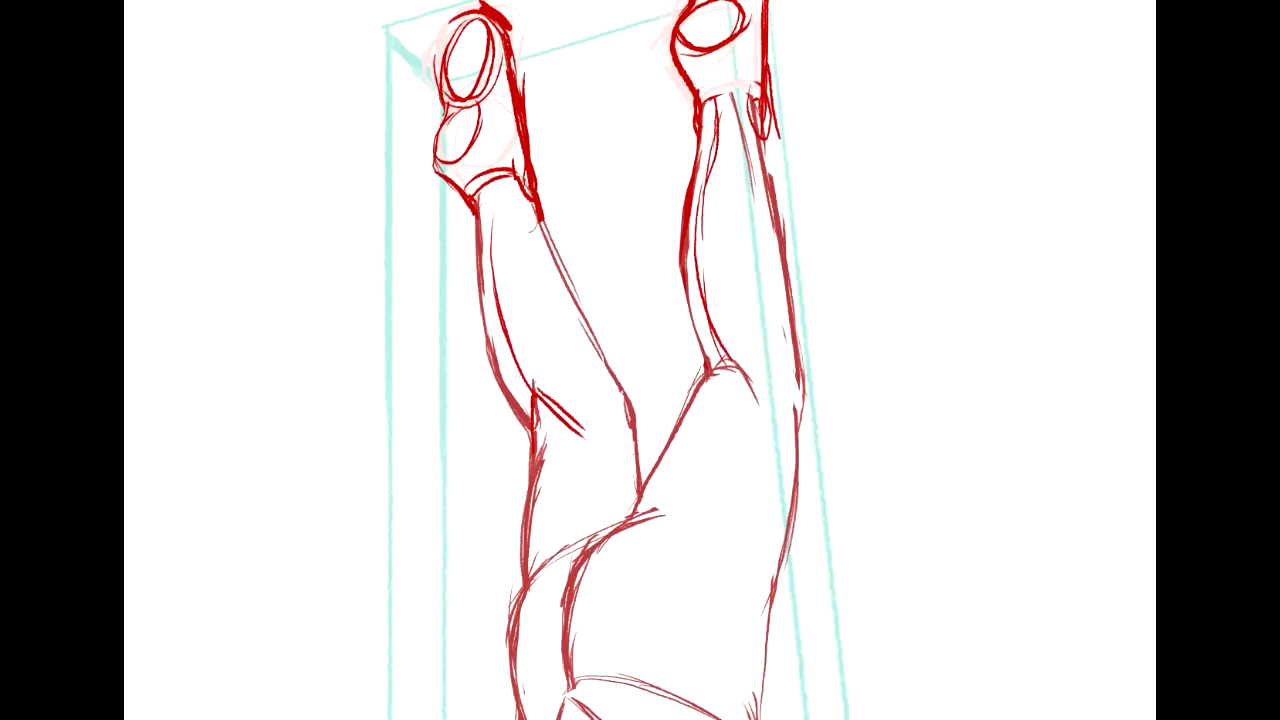
pyautogui.hotkey('ctrl', '-')
pyautogui.moveTo(640, 500)
pyautogui.mouseDown()
pyautogui.moveTo(648, 191)
pyautogui.moveTo(681, 185)
pyautogui.moveTo(727, 345)
pyautogui.moveTo(578, 285)
pyautogui.mouseUp()
pyautogui.moveTo(838, 403); pyautogui.dragTo(981, 540)
pyautogui.moveTo(845, 269); pyautogui.dragTo(843, 295)
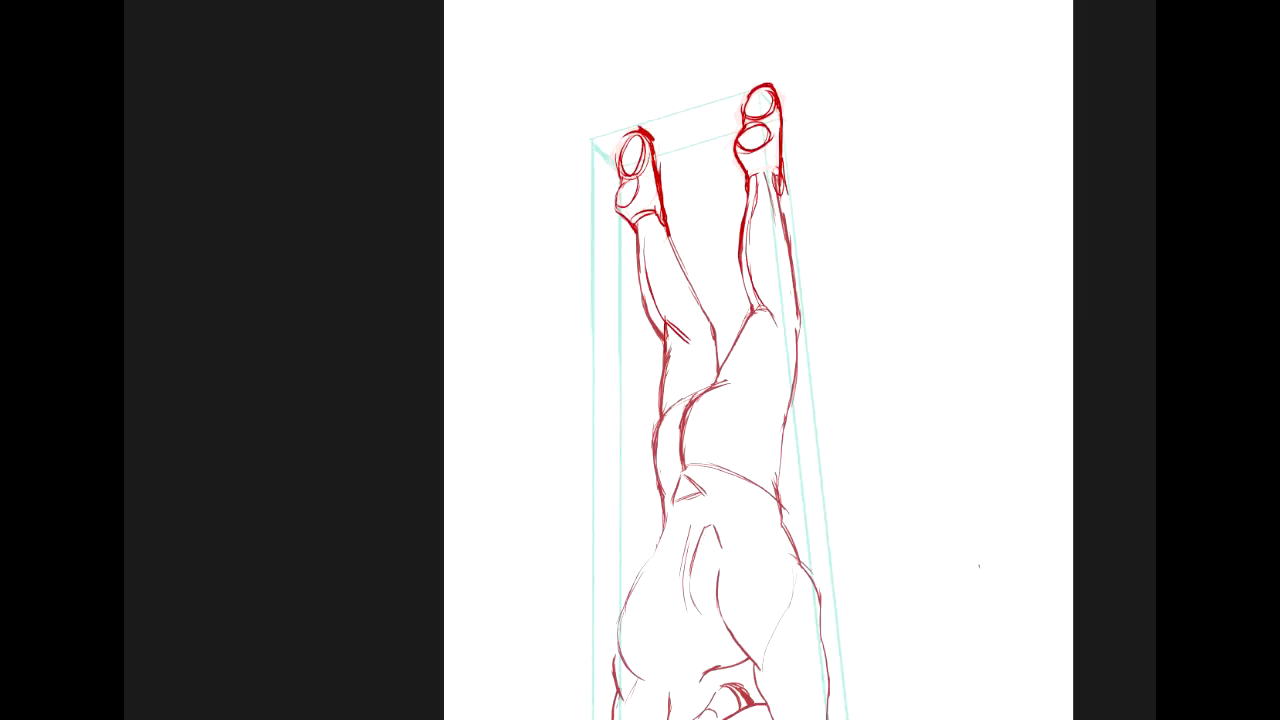
pyautogui.moveTo(496, 141)
pyautogui.mouseDown()
pyautogui.moveTo(518, 146)
pyautogui.moveTo(496, 93)
pyautogui.moveTo(510, 129)
pyautogui.mouseUp()
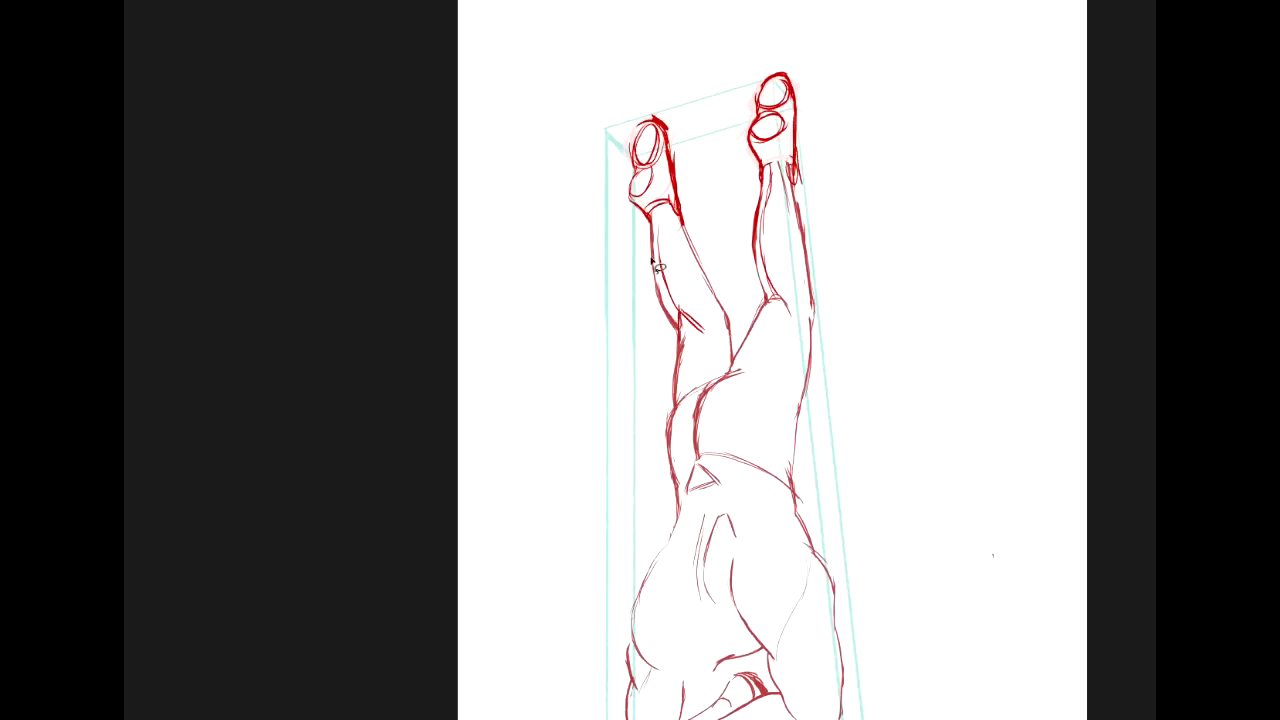
pyautogui.moveTo(706, 253)
pyautogui.mouseDown()
pyautogui.moveTo(738, 276)
pyautogui.moveTo(749, 314)
pyautogui.mouseUp()
pyautogui.moveTo(657, 347); pyautogui.dragTo(698, 304)
pyautogui.hotkey('ctrl', 'd')
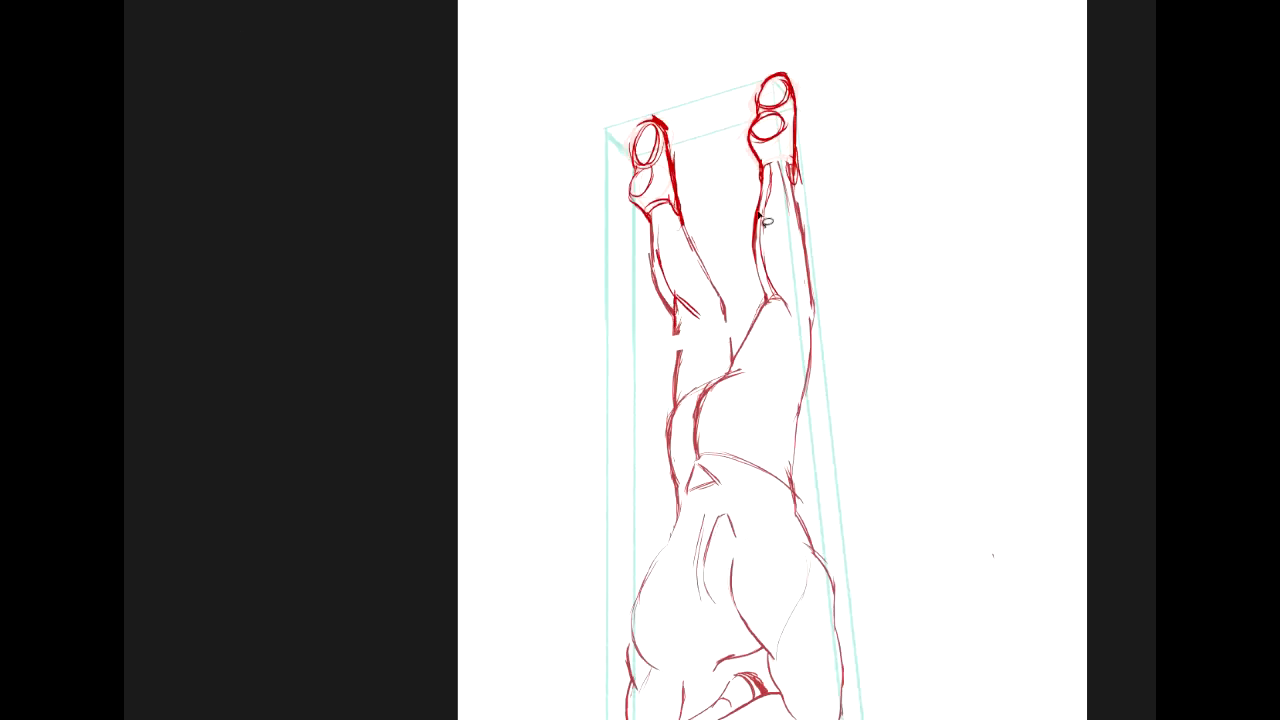
# Select the longer leg's foot and move it slightly down toward the knee.
pyautogui.moveTo(732, 62)
pyautogui.mouseDown()
pyautogui.moveTo(848, 108)
pyautogui.moveTo(824, 185)
pyautogui.moveTo(784, 168)
pyautogui.moveTo(727, 170)
pyautogui.mouseUp()
pyautogui.moveTo(778, 129); pyautogui.dragTo(780, 143)
pyautogui.hotkey('ctrl', 'd')
# Select the longer leg's knee area, shift it slightly toward the foot, and clear the selection.
pyautogui.moveTo(736, 285)
pyautogui.mouseDown()
pyautogui.moveTo(864, 292)
pyautogui.moveTo(808, 357)
pyautogui.moveTo(756, 250)
pyautogui.mouseUp()
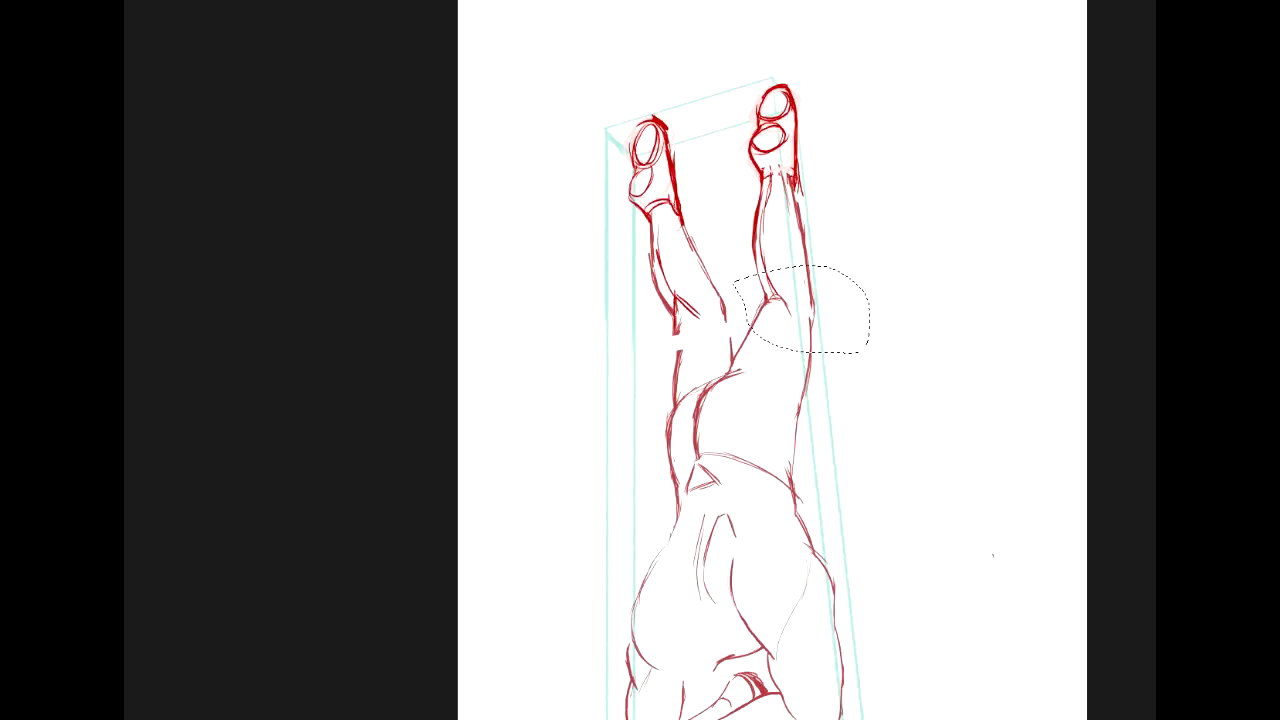
pyautogui.moveTo(786, 310)
pyautogui.mouseDown()
pyautogui.moveTo(780, 289)
pyautogui.moveTo(825, 290)
pyautogui.mouseUp()
pyautogui.hotkey('ctrl', 't')
pyautogui.press('Return')
pyautogui.hotkey('ctrl', 'd')
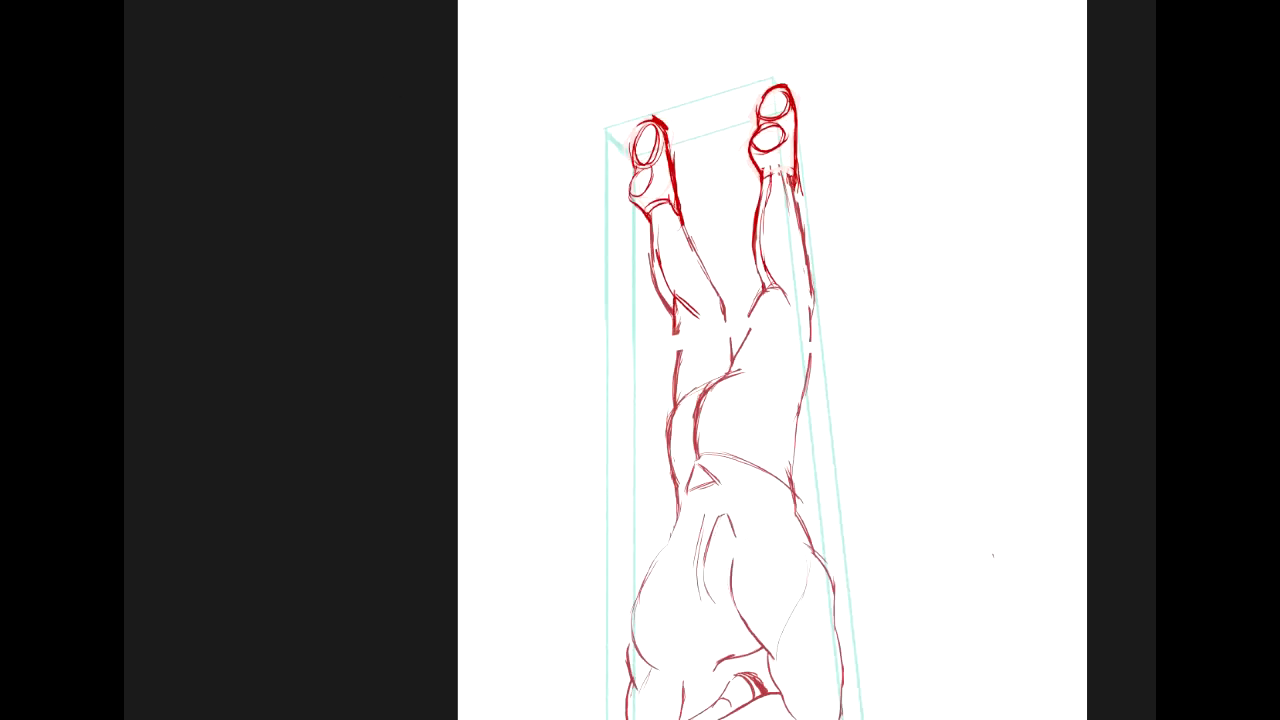
# Redraw the inner and outer thigh contours of both legs to bridge the gaps below the shifted knees.
pyautogui.moveTo(673, 330); pyautogui.dragTo(677, 408)
pyautogui.moveTo(723, 312); pyautogui.dragTo(735, 364)
pyautogui.moveTo(764, 294); pyautogui.dragTo(733, 377)
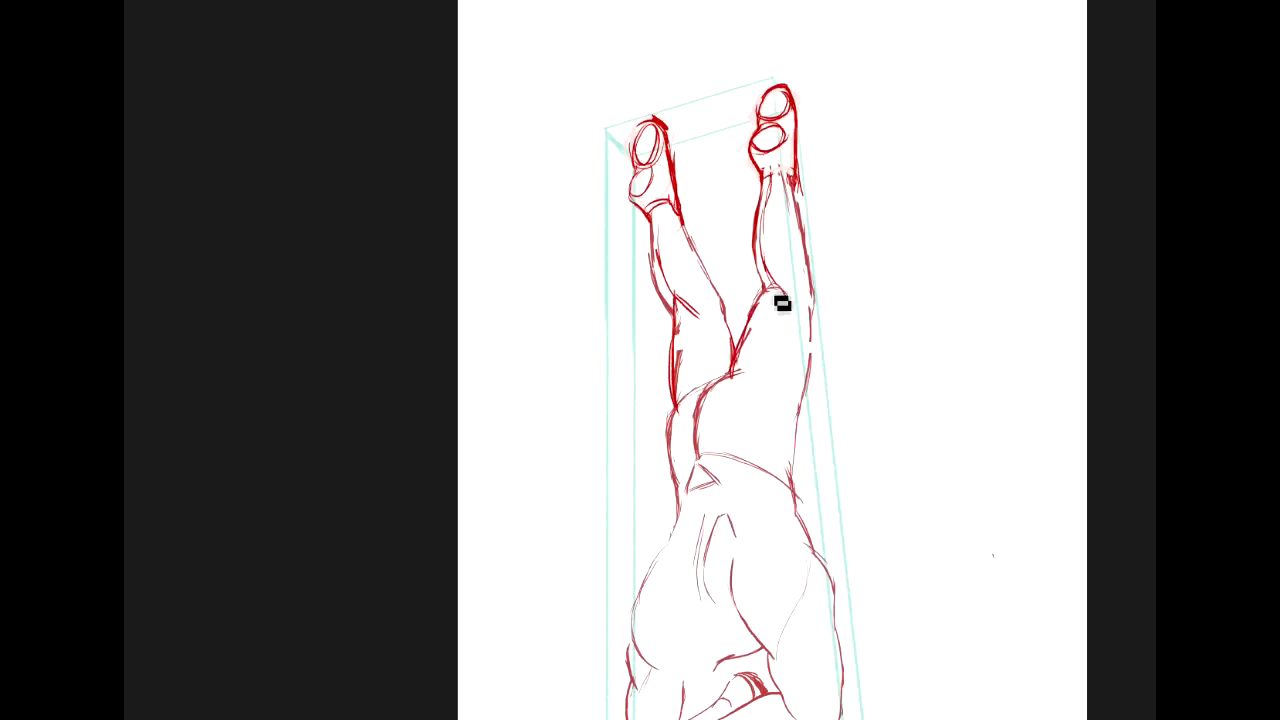
pyautogui.moveTo(812, 312); pyautogui.dragTo(807, 387)
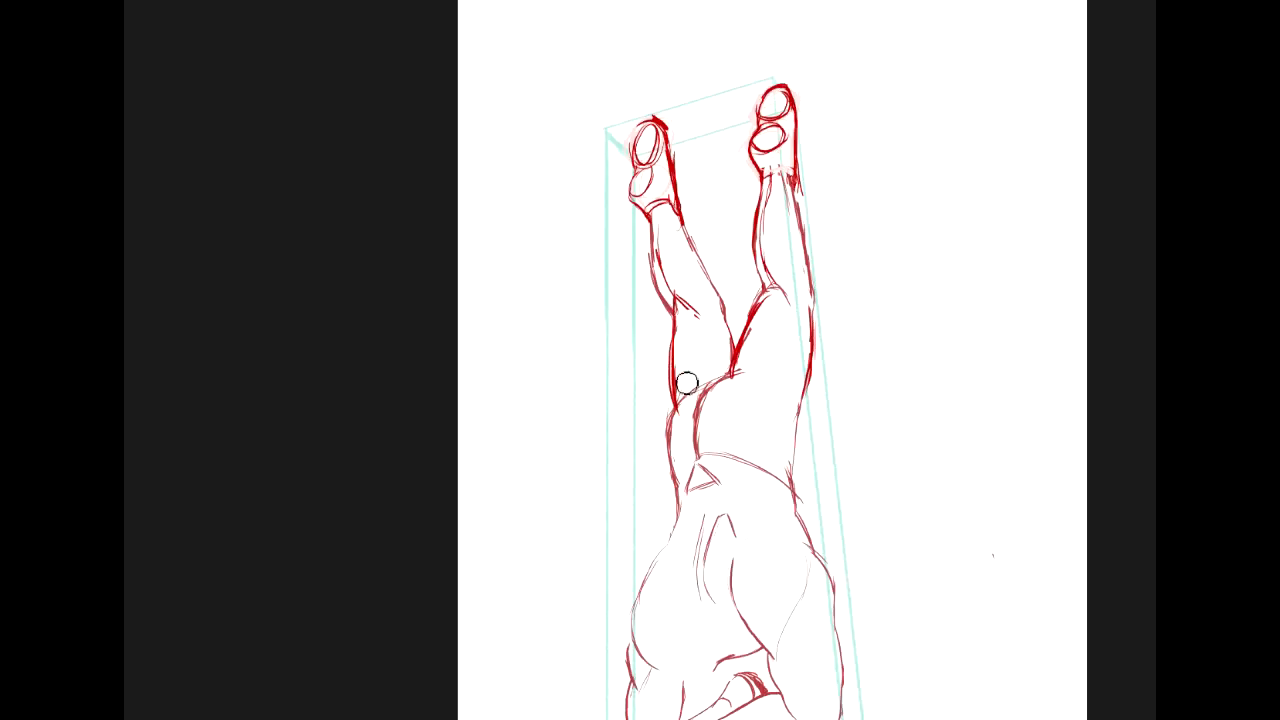
pyautogui.moveTo(763, 326)
pyautogui.mouseDown()
pyautogui.moveTo(749, 349)
pyautogui.moveTo(757, 305)
pyautogui.moveTo(738, 362)
pyautogui.mouseUp()
# Erase the stray strokes sticking out beside the longer leg's heel and ankle, and check the whole figure.
pyautogui.moveTo(951, 337)
pyautogui.mouseDown()
pyautogui.moveTo(945, 189)
pyautogui.moveTo(965, 354)
pyautogui.mouseUp()
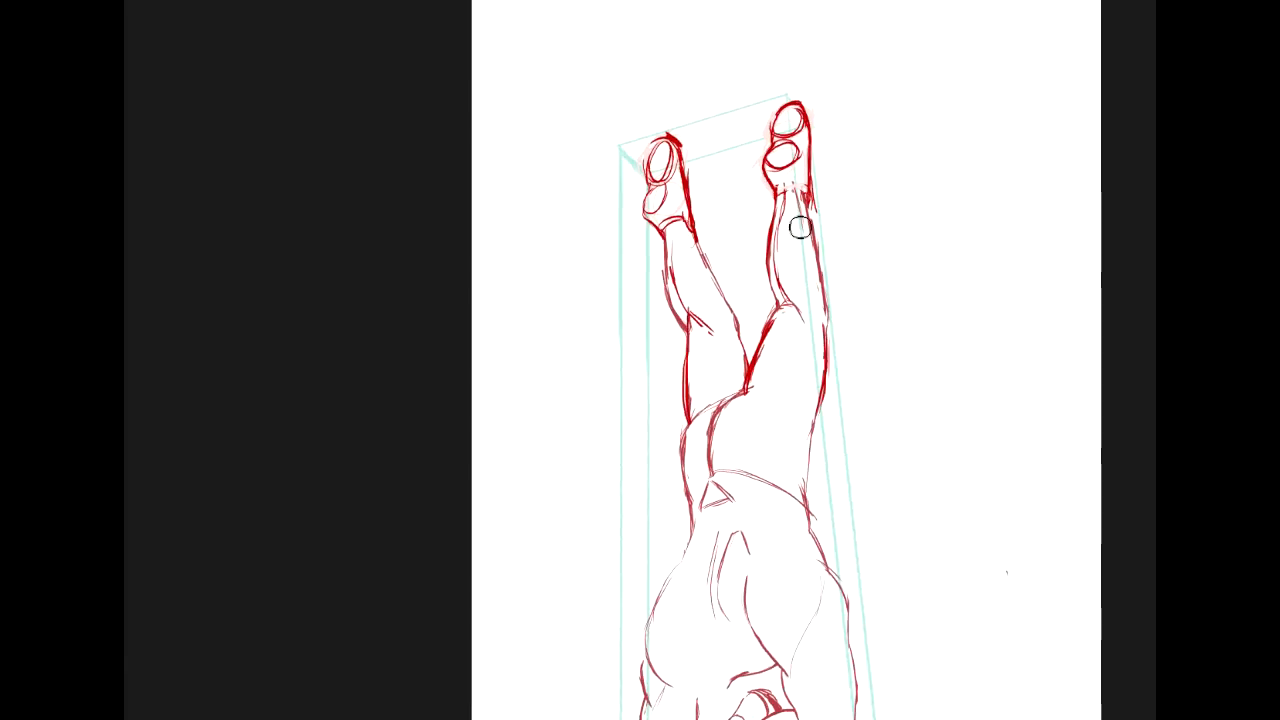
pyautogui.moveTo(826, 214); pyautogui.dragTo(821, 184)
pyautogui.moveTo(1064, 586)
pyautogui.mouseDown()
pyautogui.moveTo(1060, 439)
pyautogui.moveTo(971, 282)
pyautogui.moveTo(1021, 477)
pyautogui.mouseUp()
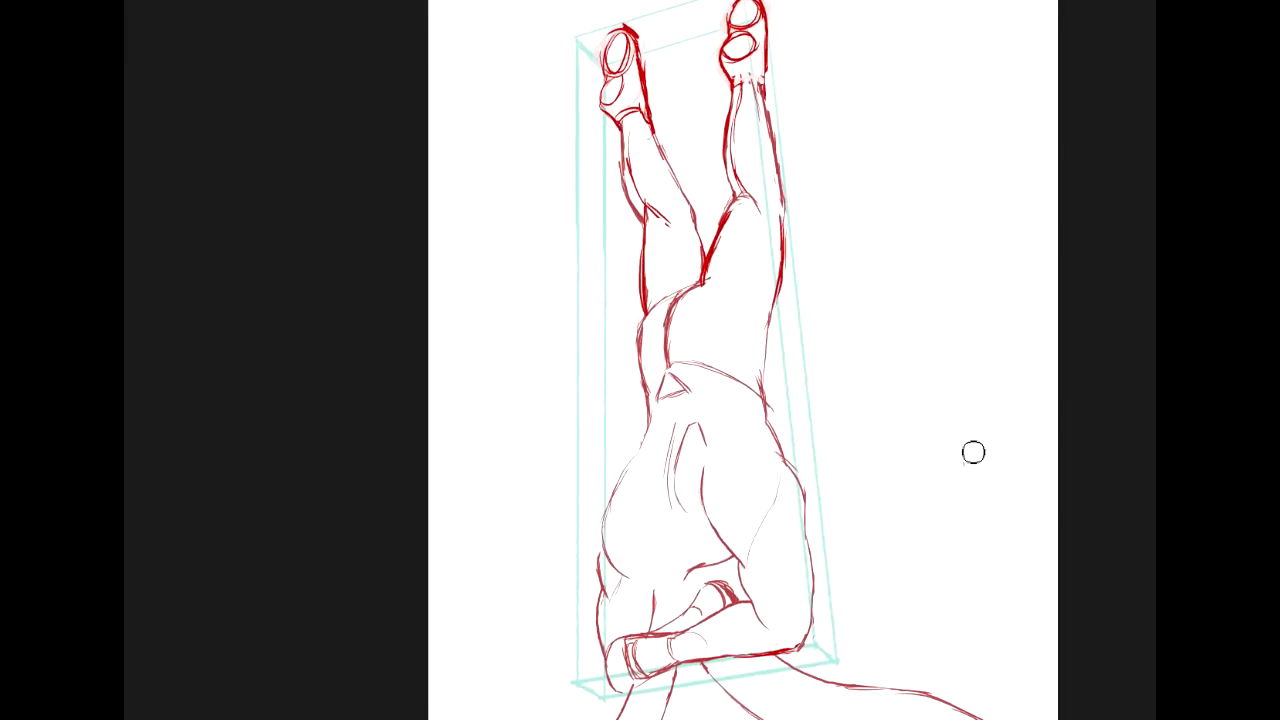
pyautogui.moveTo(1099, 386)
pyautogui.mouseDown()
pyautogui.moveTo(1088, 450)
pyautogui.moveTo(1126, 446)
pyautogui.mouseUp()
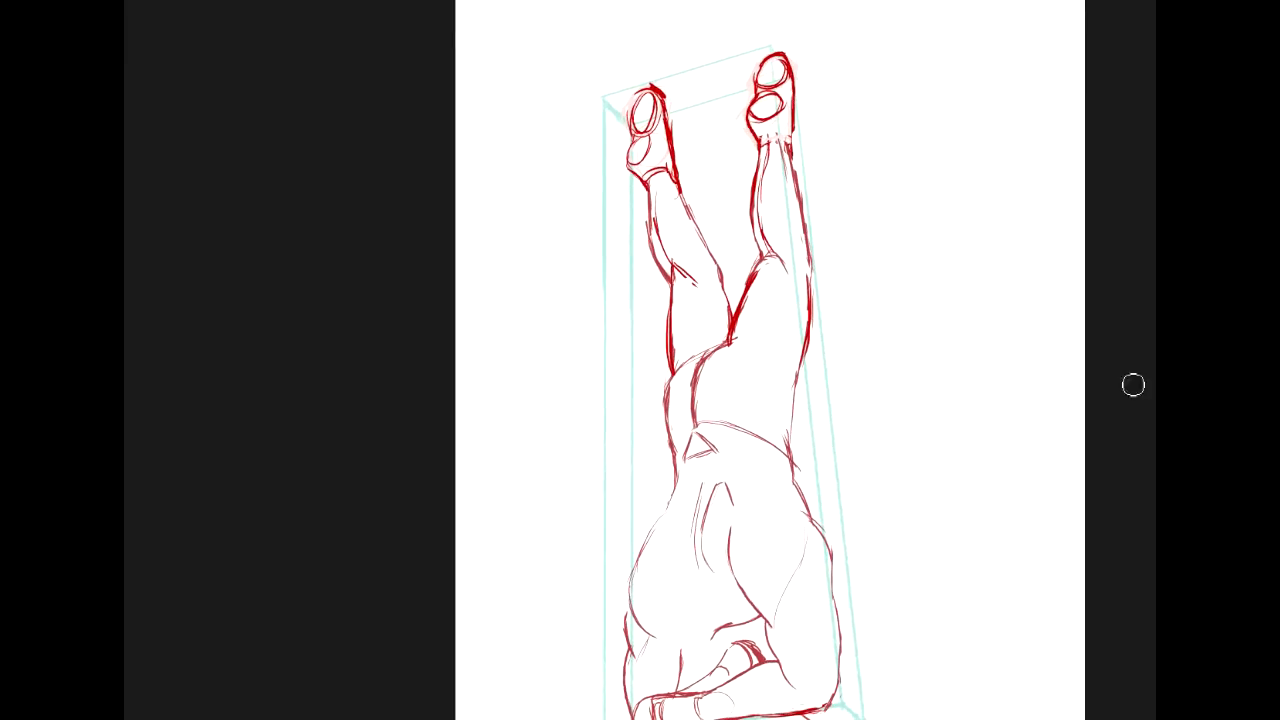